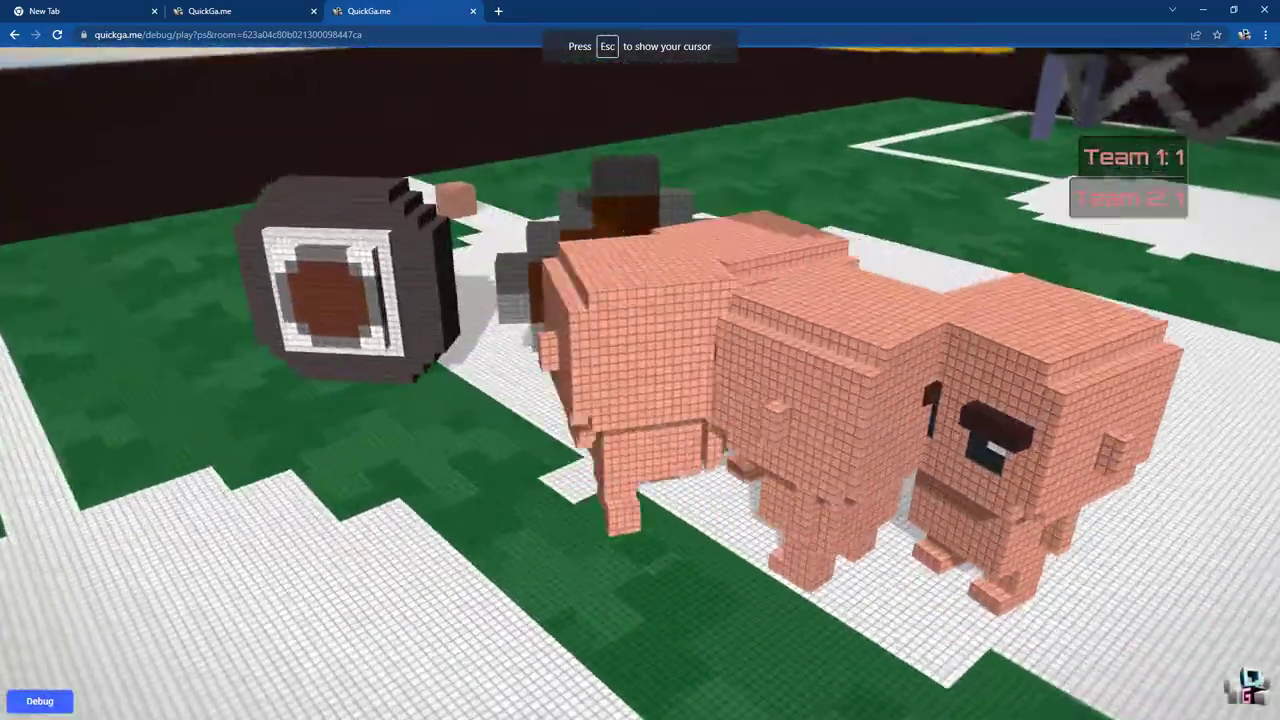
- Play the soccer game demo, moving the character around the field among the other players
key(w)
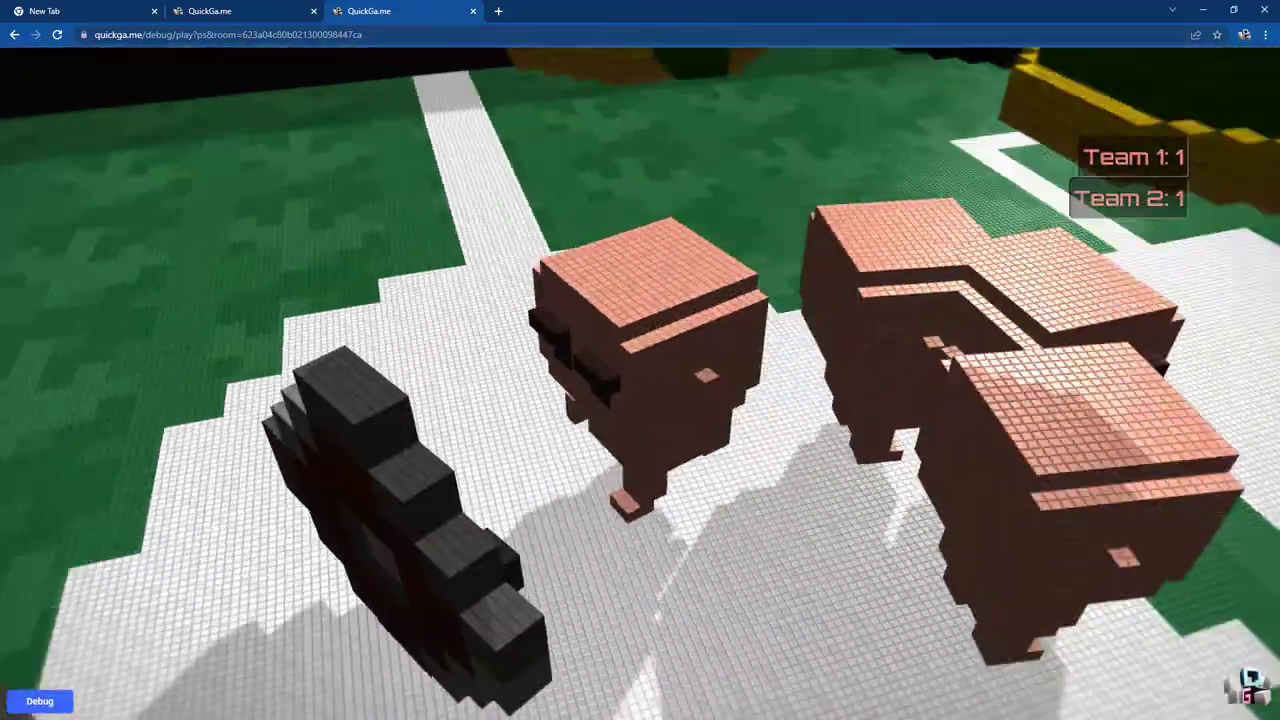
key(s)
key(w)
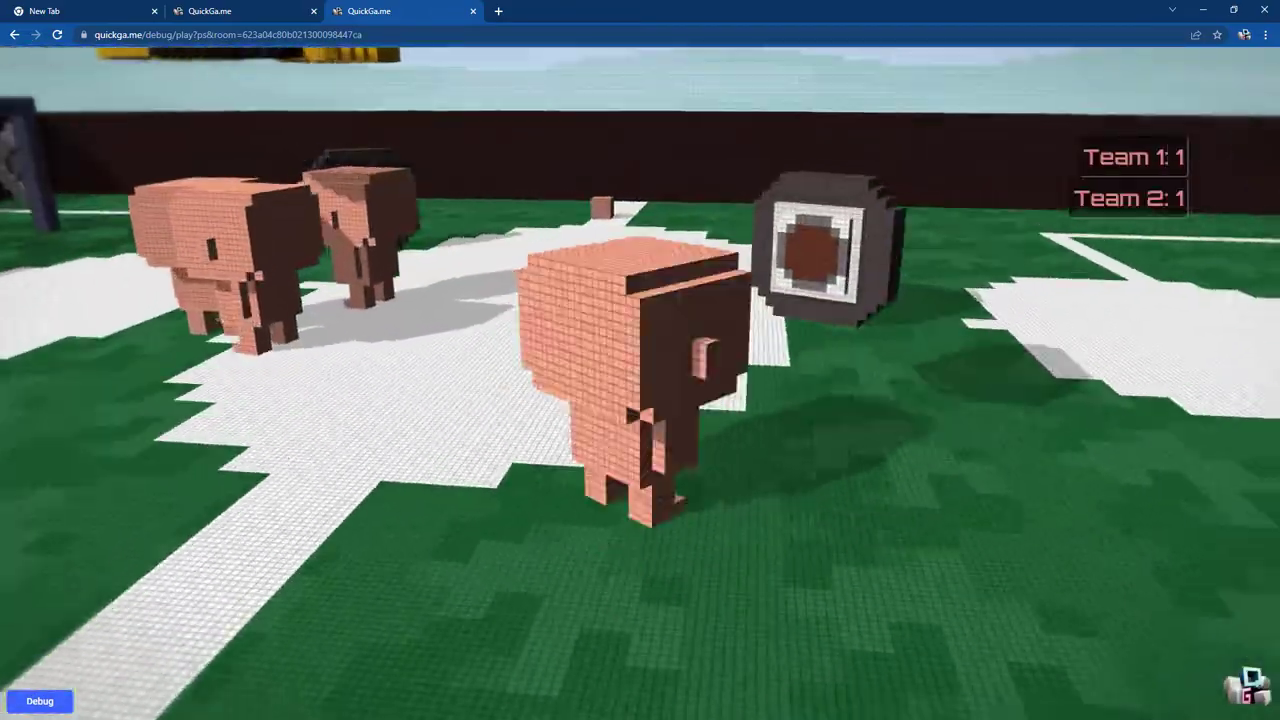
key(w)
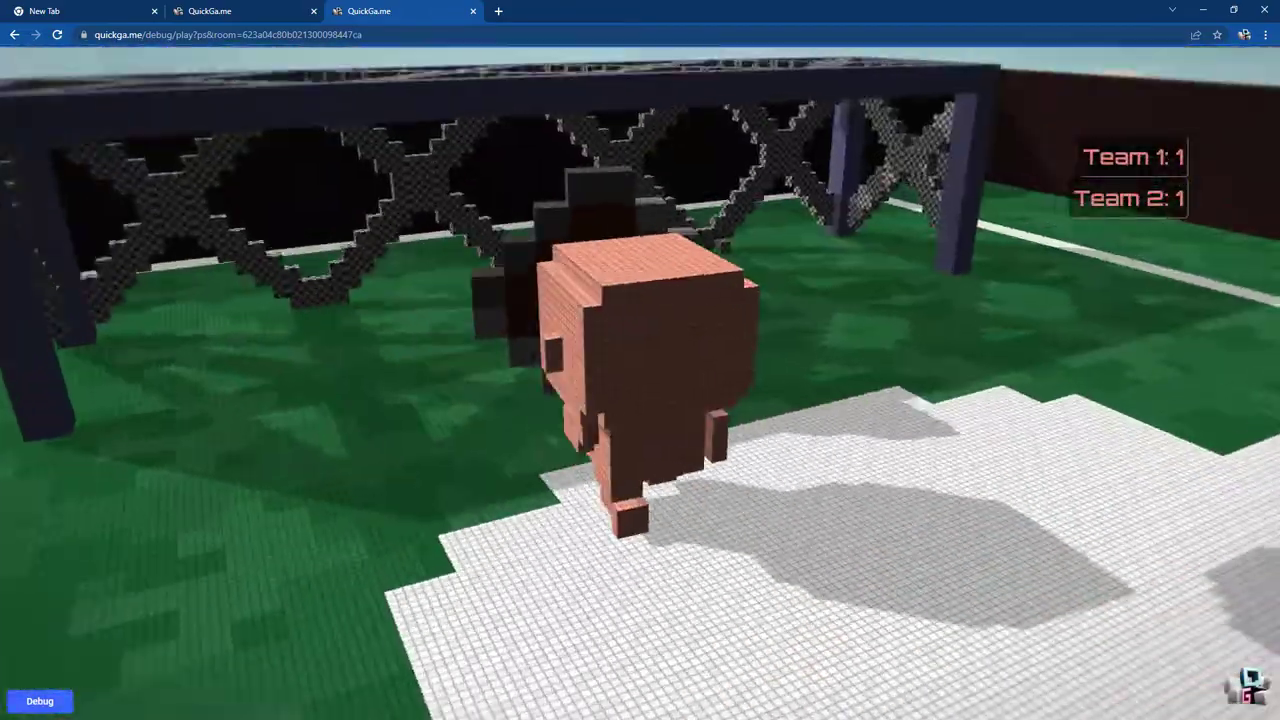
key(w)
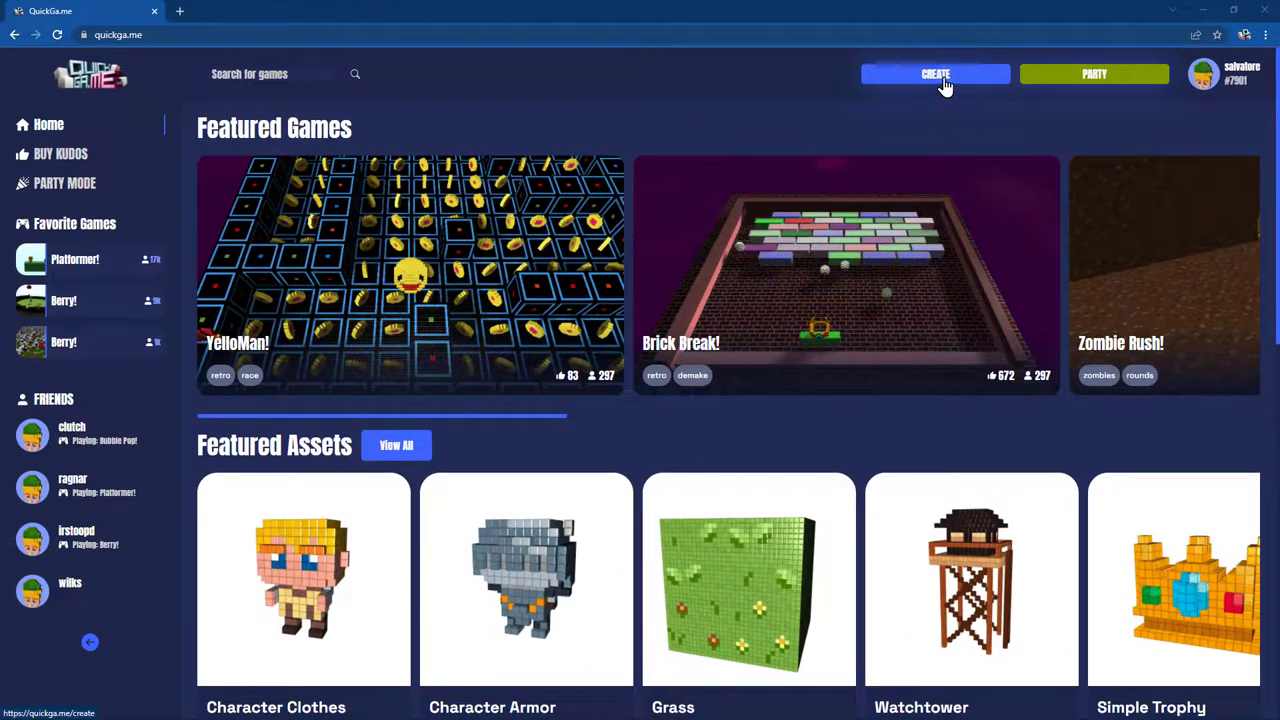
- Start creating a new game on QuickGa.me and open the platform's documentation
click(944, 85)
scroll(746, 627, down, 1)
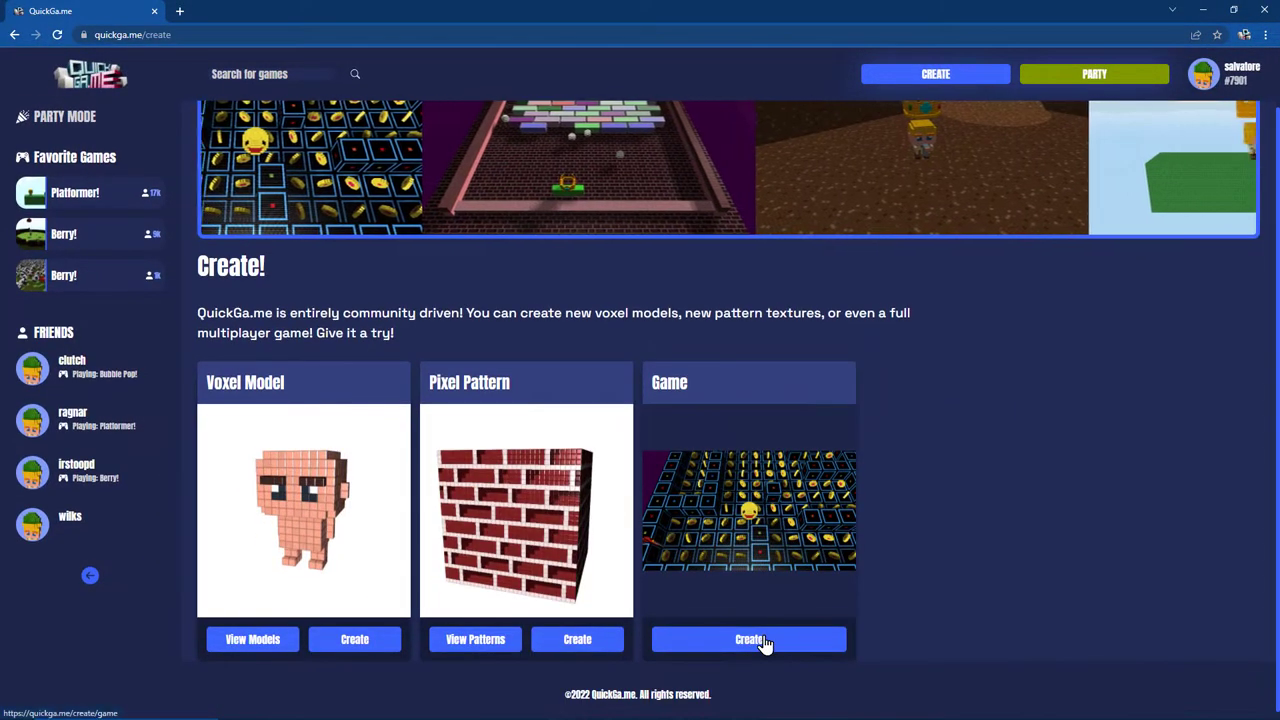
click(763, 641)
click(962, 398)
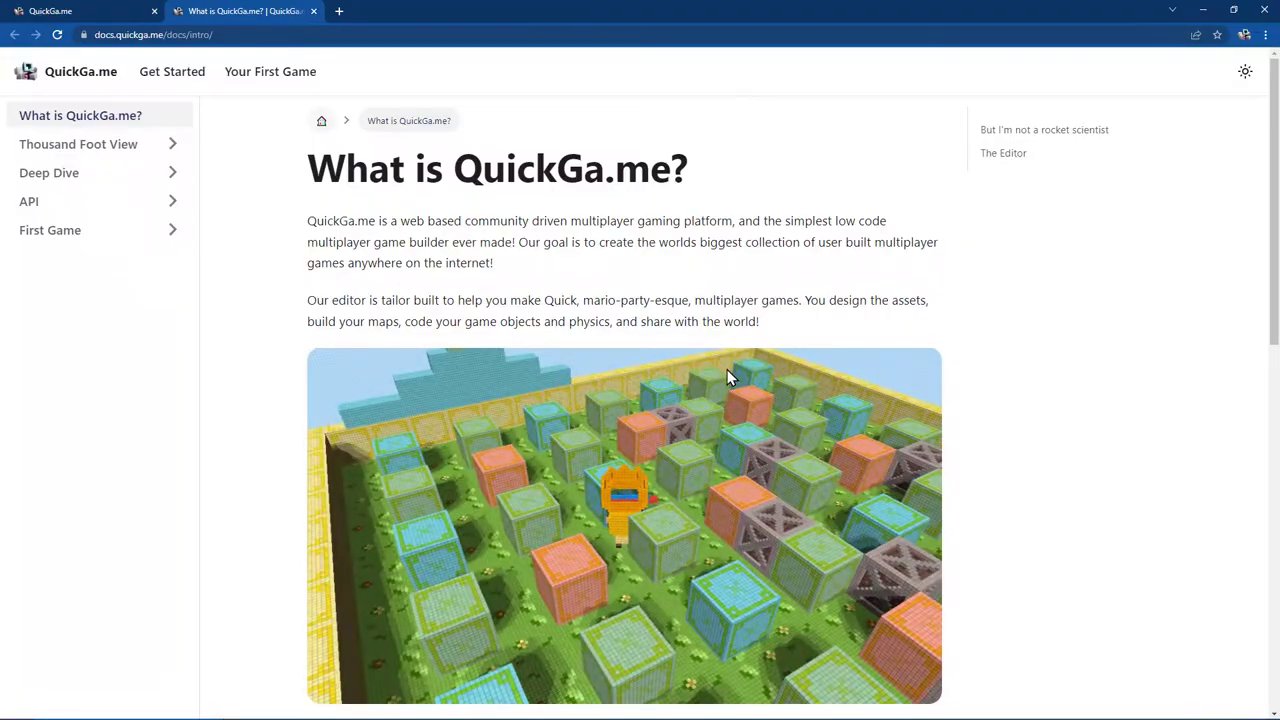
- Look through the documentation's introduction and the "How Could It Be So Simple" page under Thousand Foot View
scroll(720, 361, down, 1)
scroll(719, 352, up, 1)
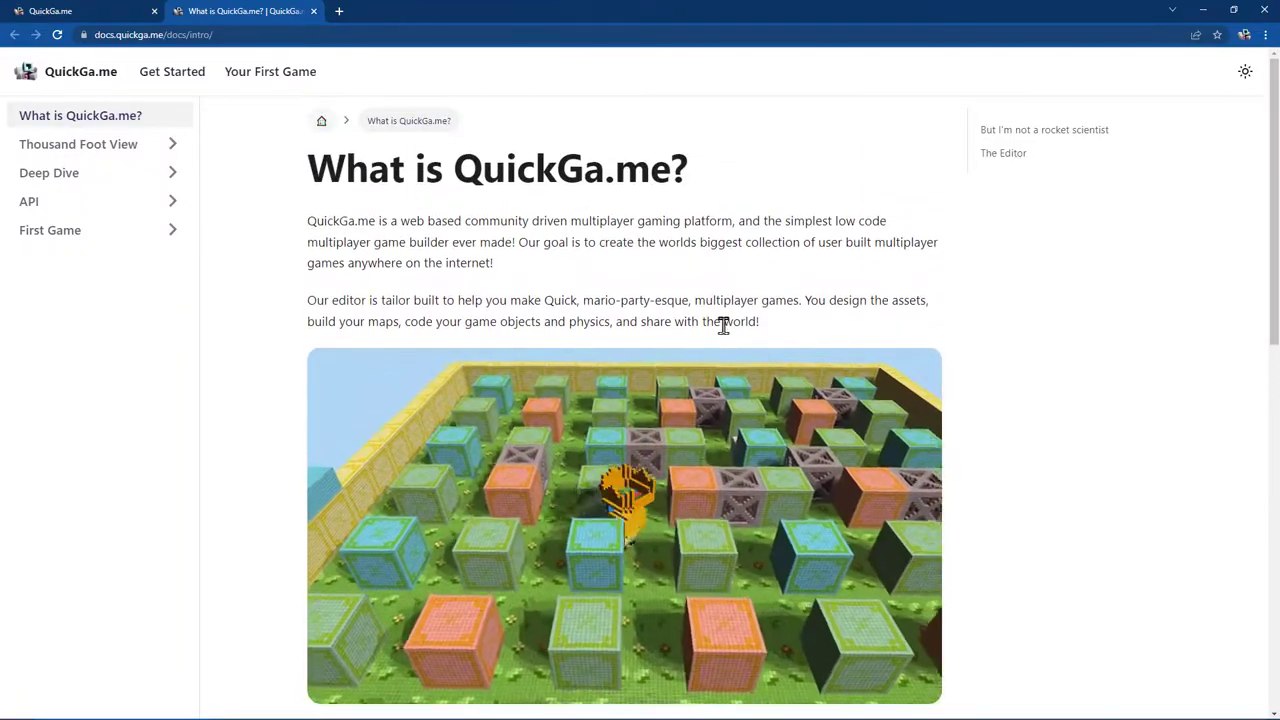
click(122, 144)
click(115, 182)
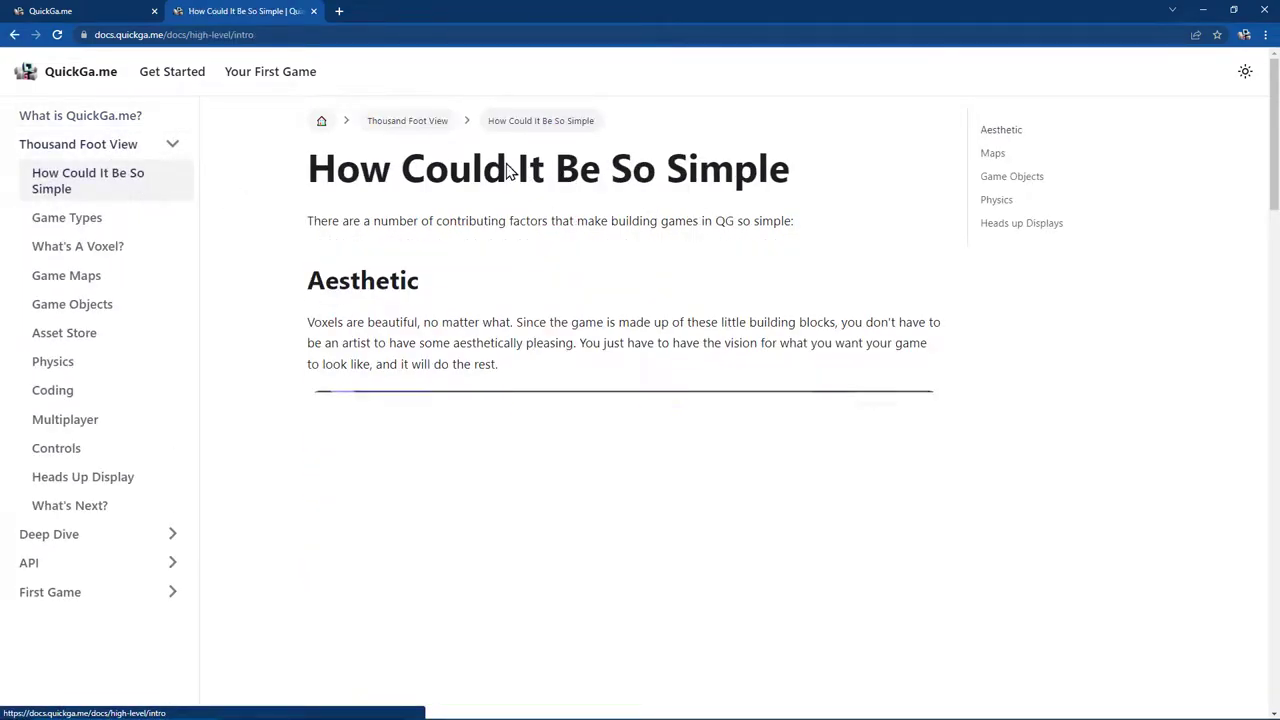
scroll(537, 322, down, 1)
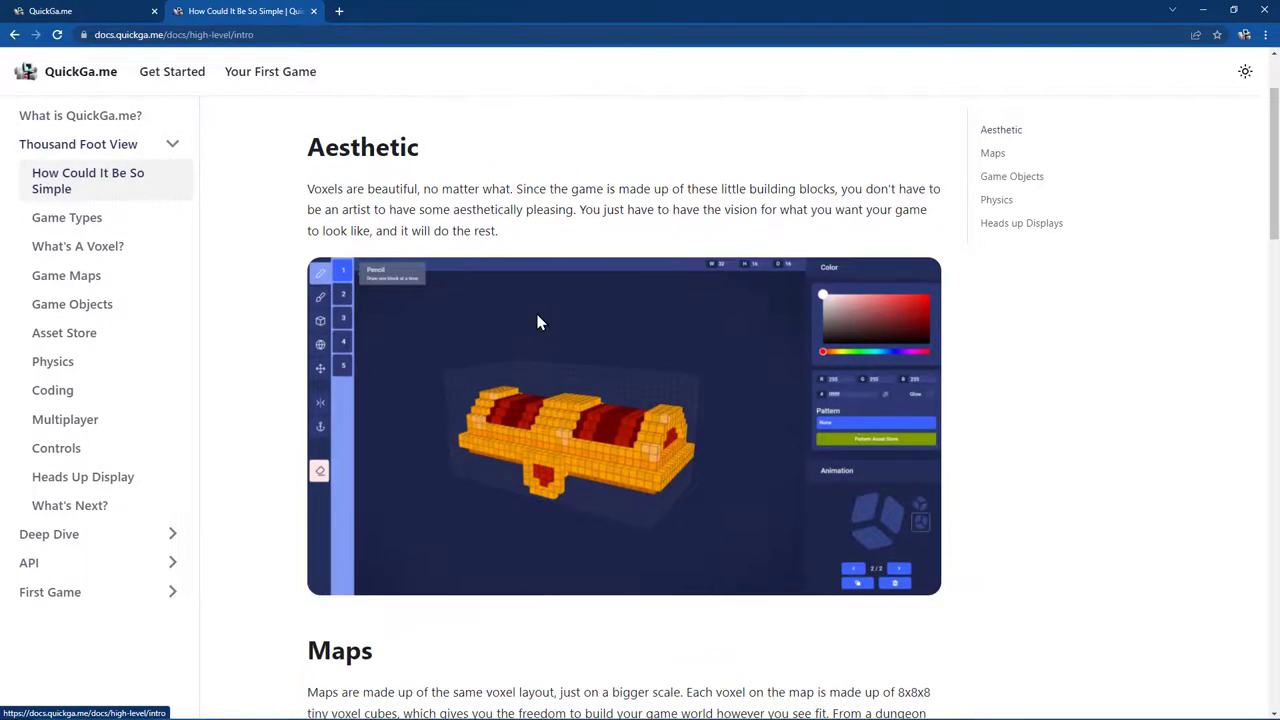
- Close the documentation and open the new game's map in the game editor
key(ctrl+w)
click(1150, 345)
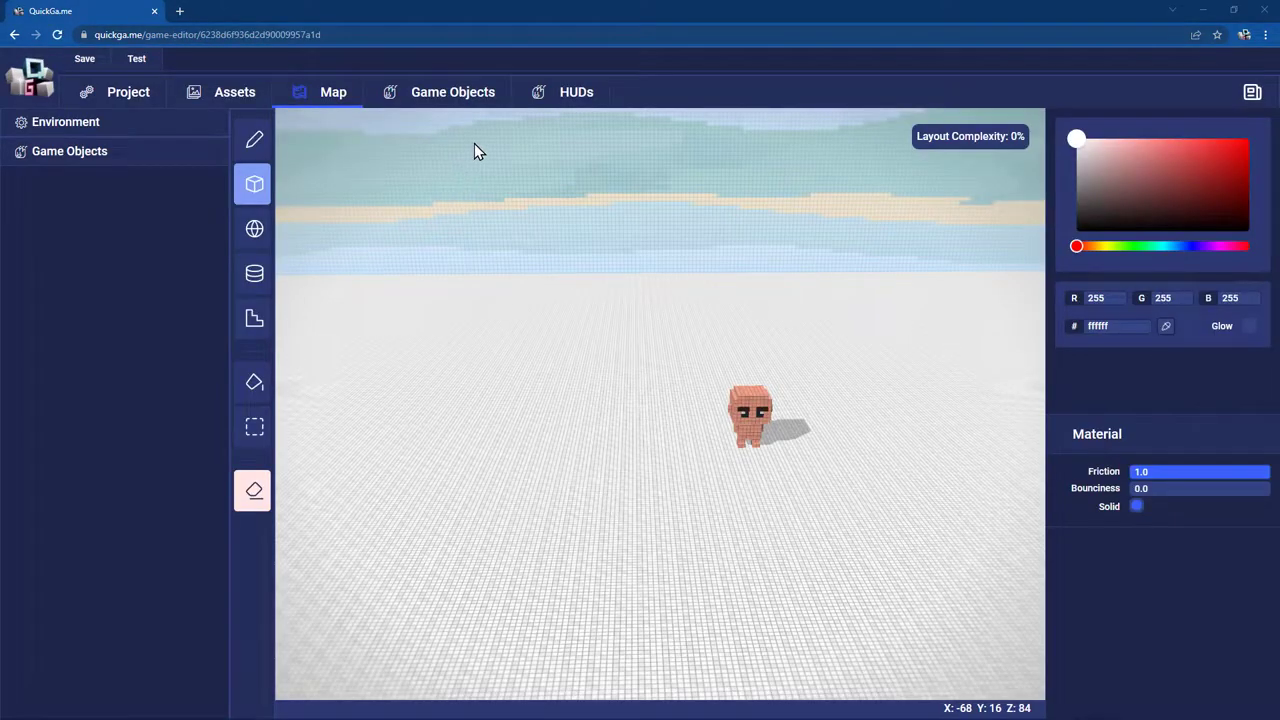
click(491, 309)
key(Escape)
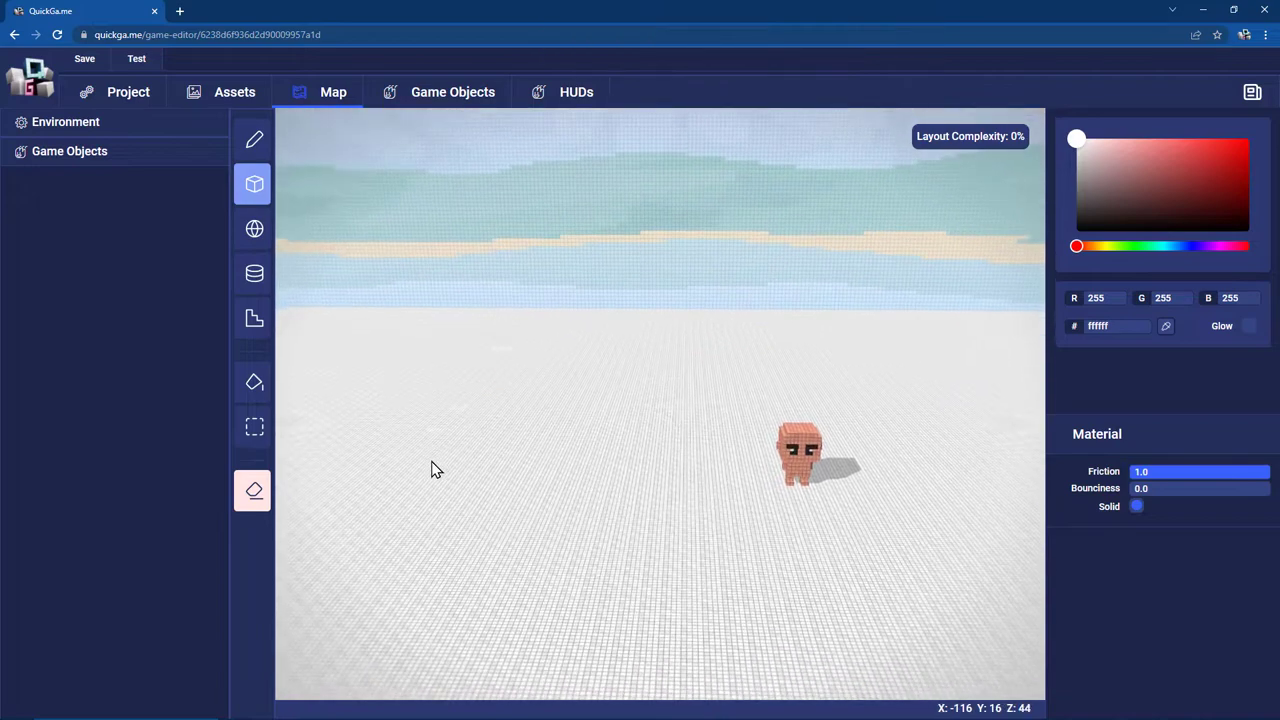
- Draw several box platforms around the player on the map, some in white and the others in #584141
mouse_move(470, 398)
mouse_down()
mouse_move(491, 457)
mouse_move(420, 526)
mouse_move(290, 515)
mouse_up()
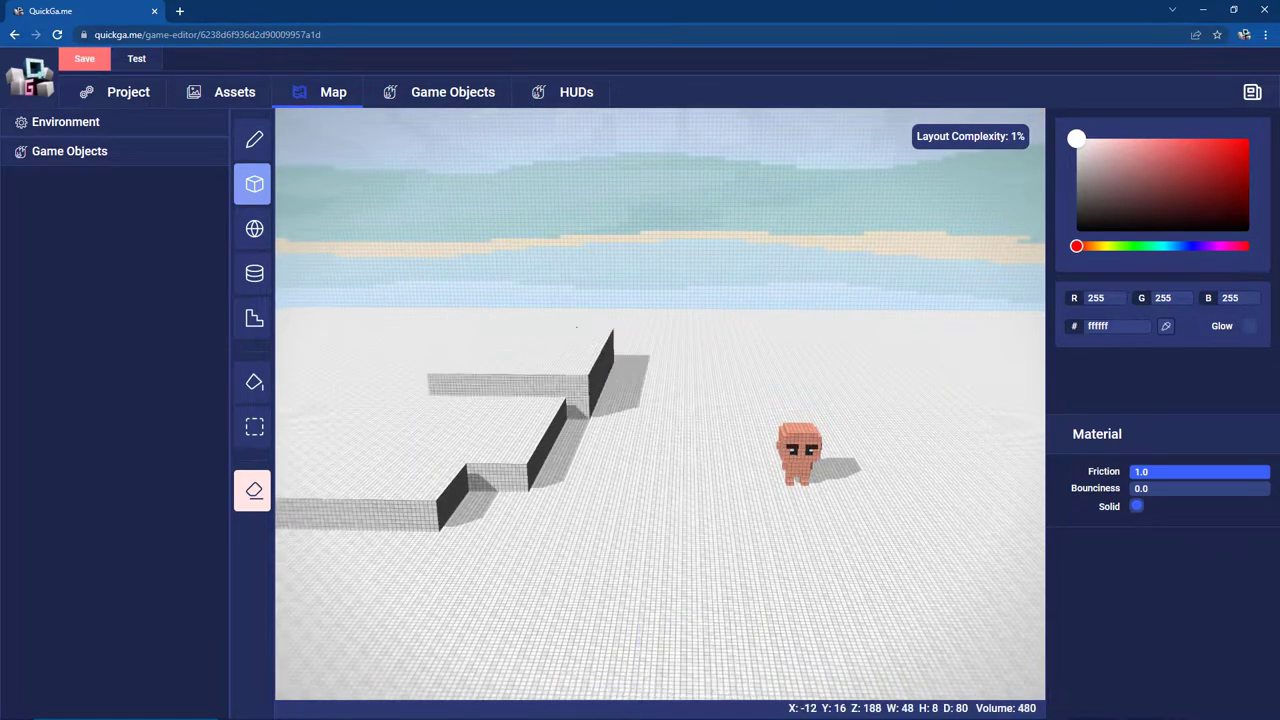
mouse_move(611, 400)
mouse_down()
mouse_move(480, 443)
mouse_move(480, 523)
mouse_move(740, 560)
mouse_up()
drag(872, 343, 929, 477)
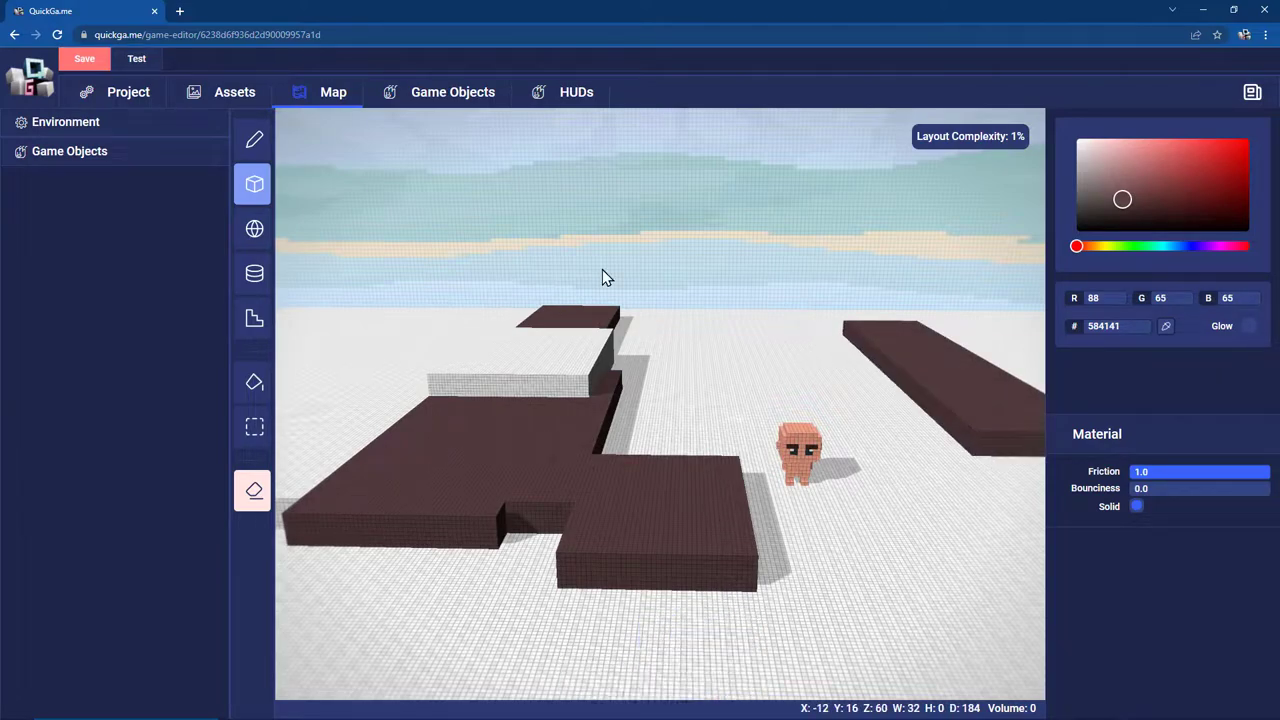
- Run a test of the game, walking and jumping the player over the map's platforms
click(798, 452)
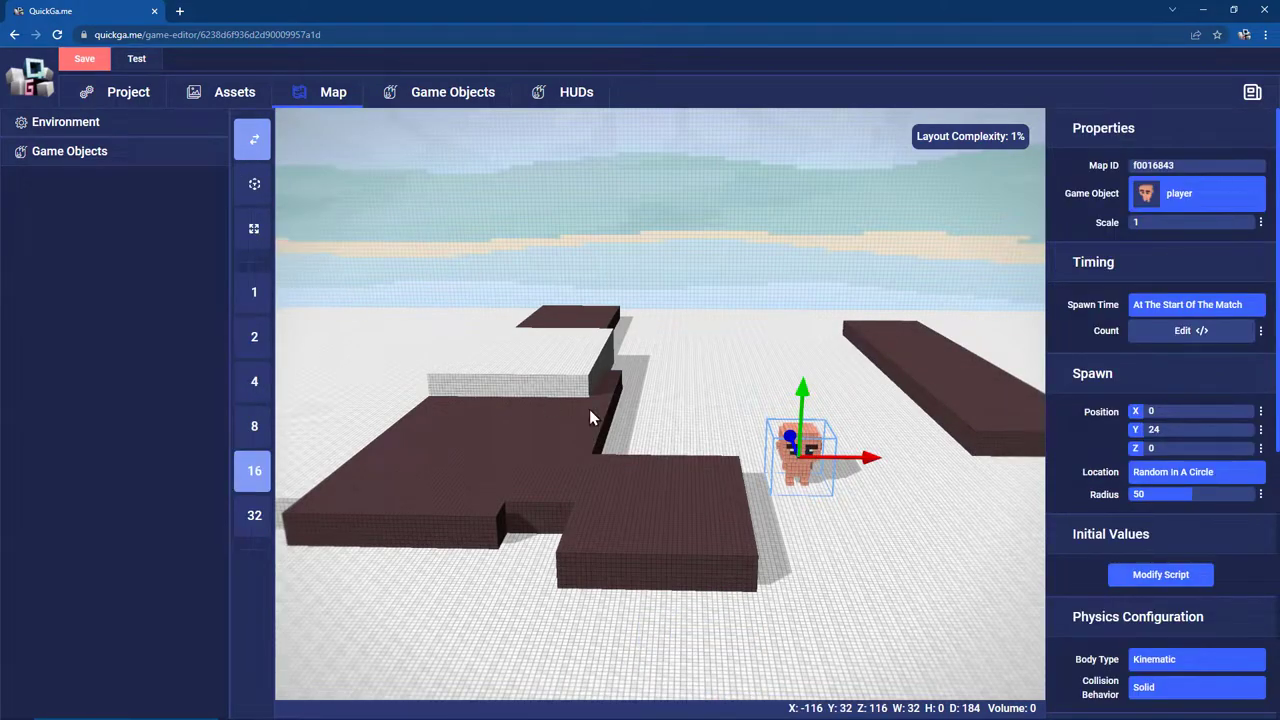
click(125, 63)
click(549, 451)
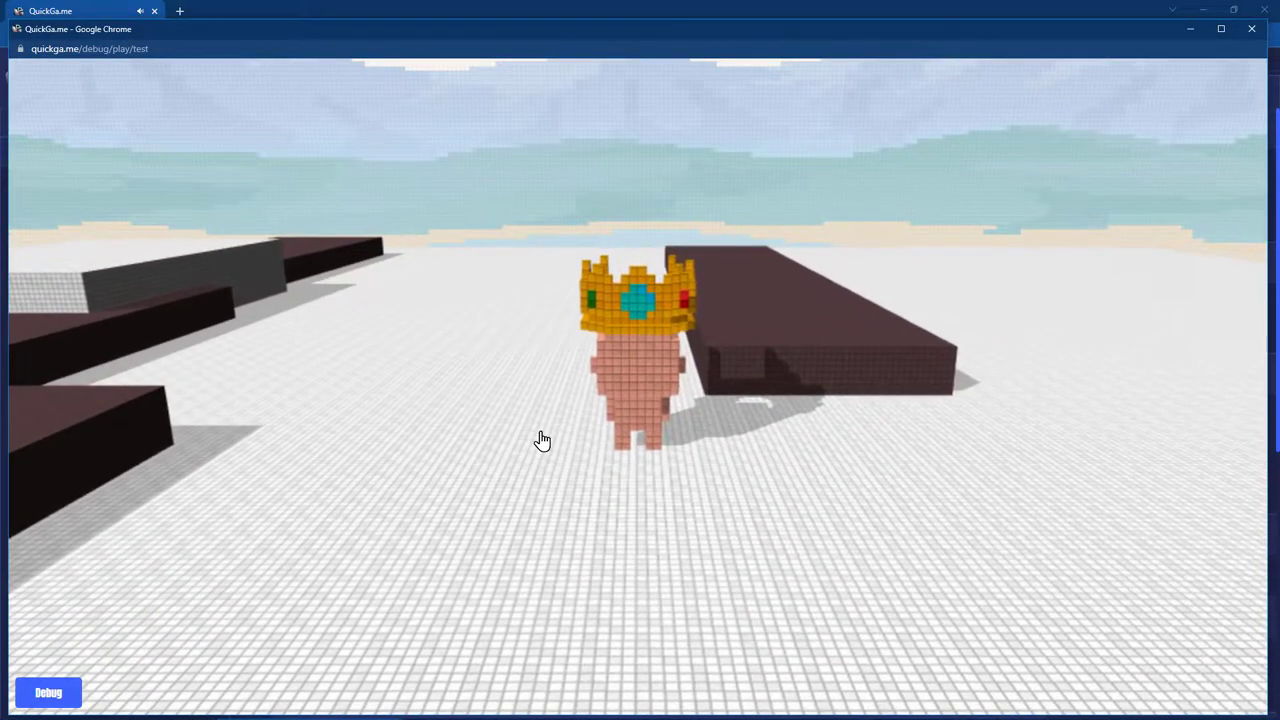
key(a)
key(space)
key(w)
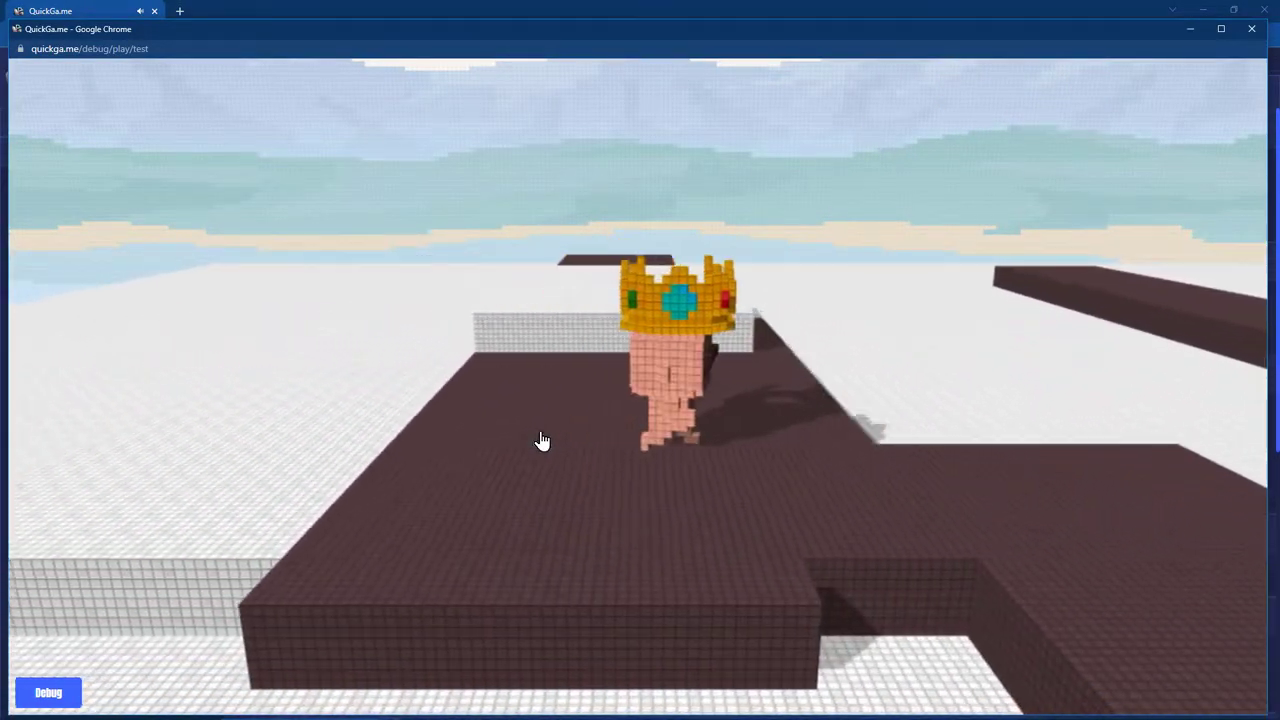
key(d)
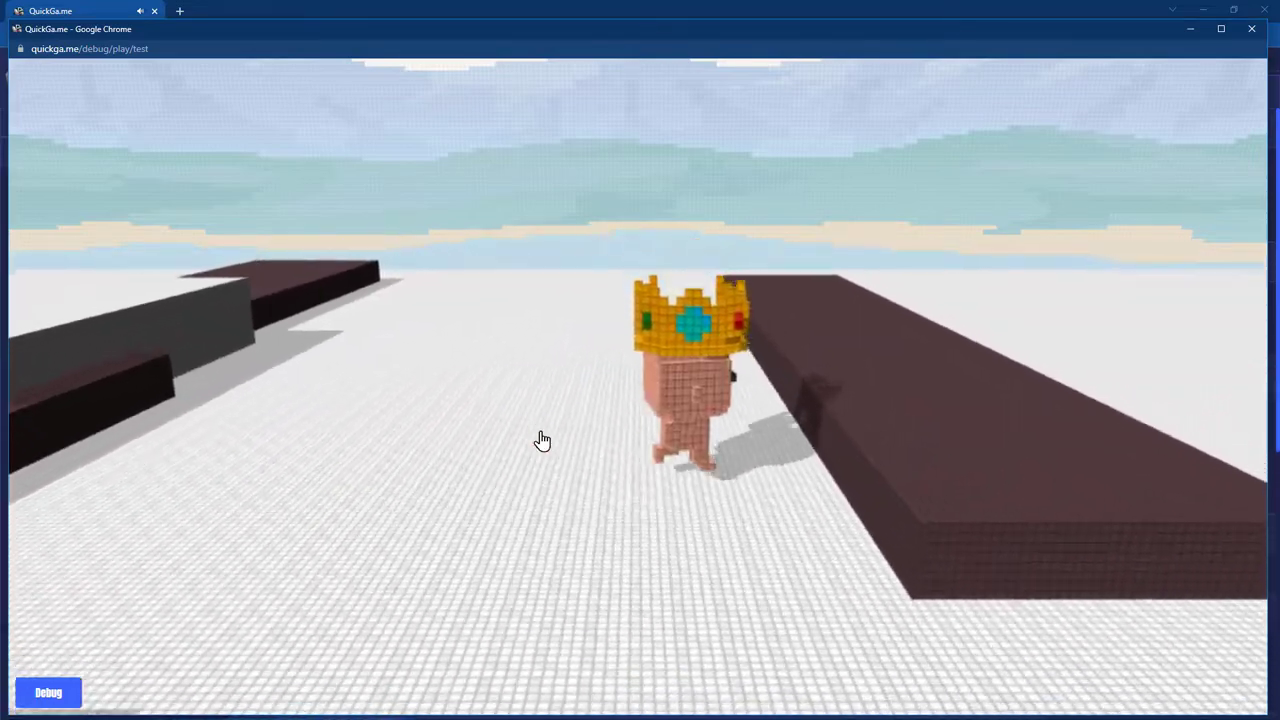
key(space)
key(s)
key(a)
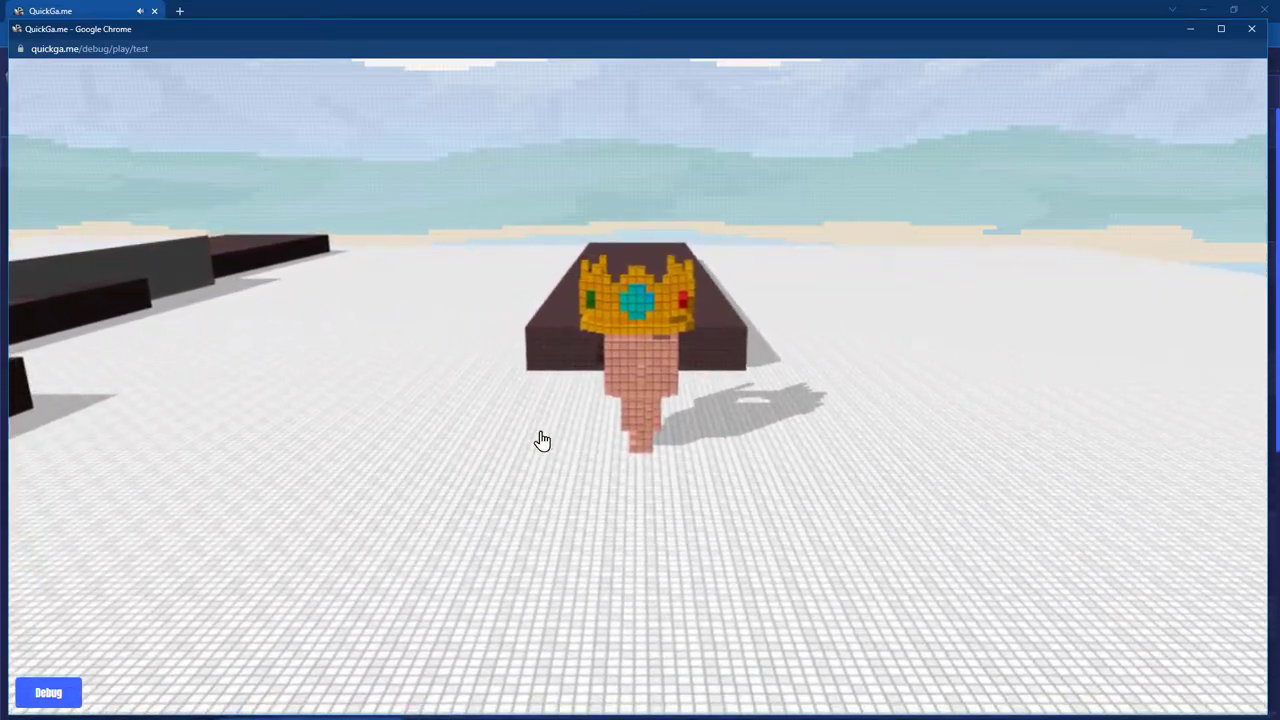
- Configure a regenerated Flat map layout with width 600 and depth 400
click(113, 130)
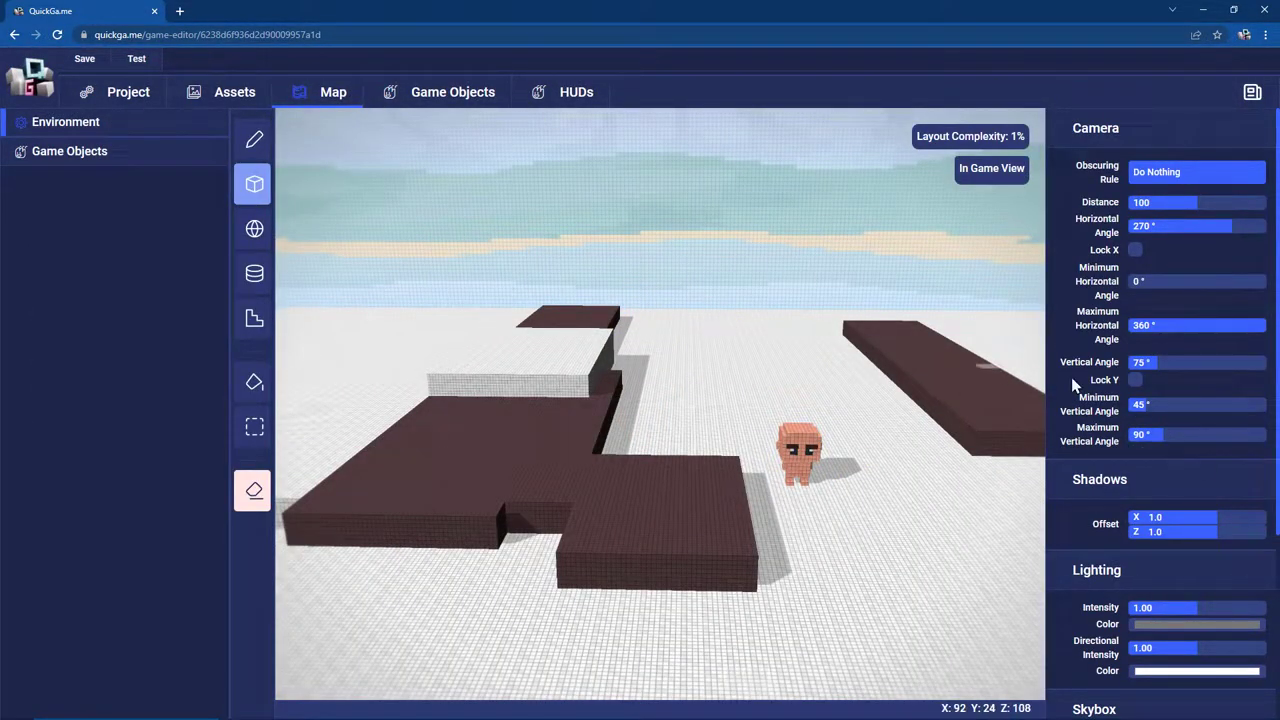
scroll(1118, 484, down, 3)
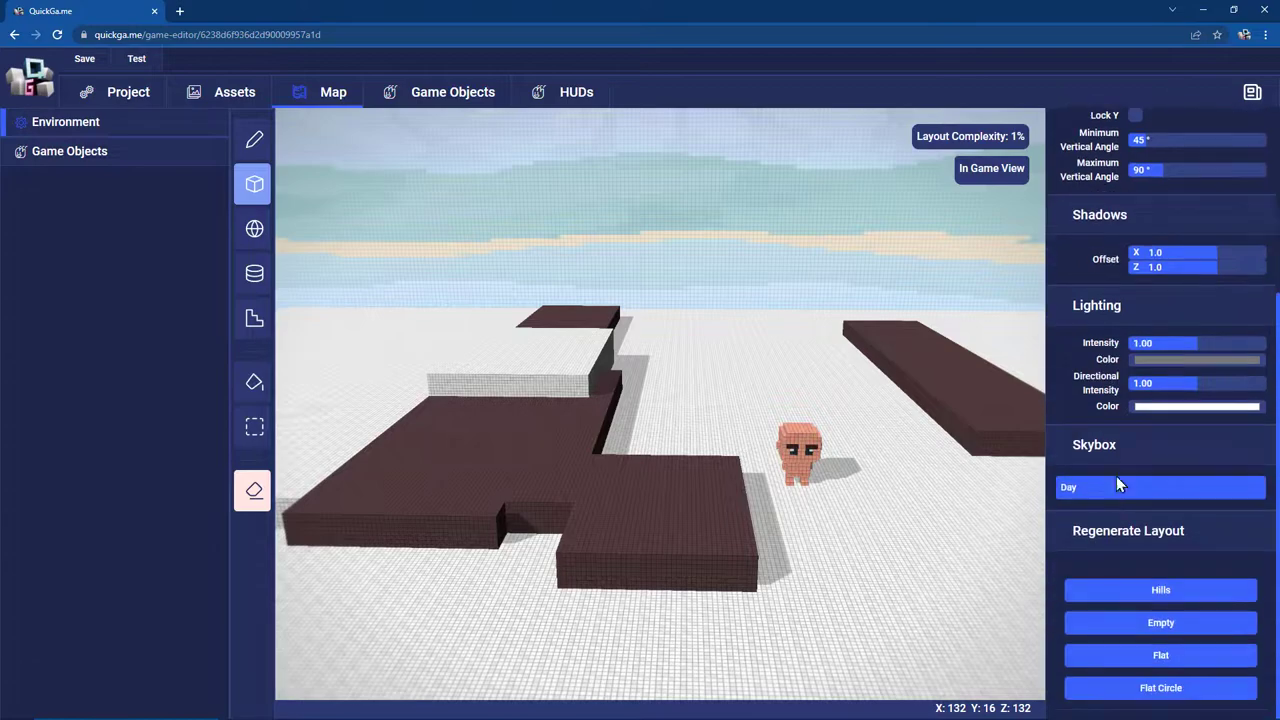
click(1174, 660)
click(527, 278)
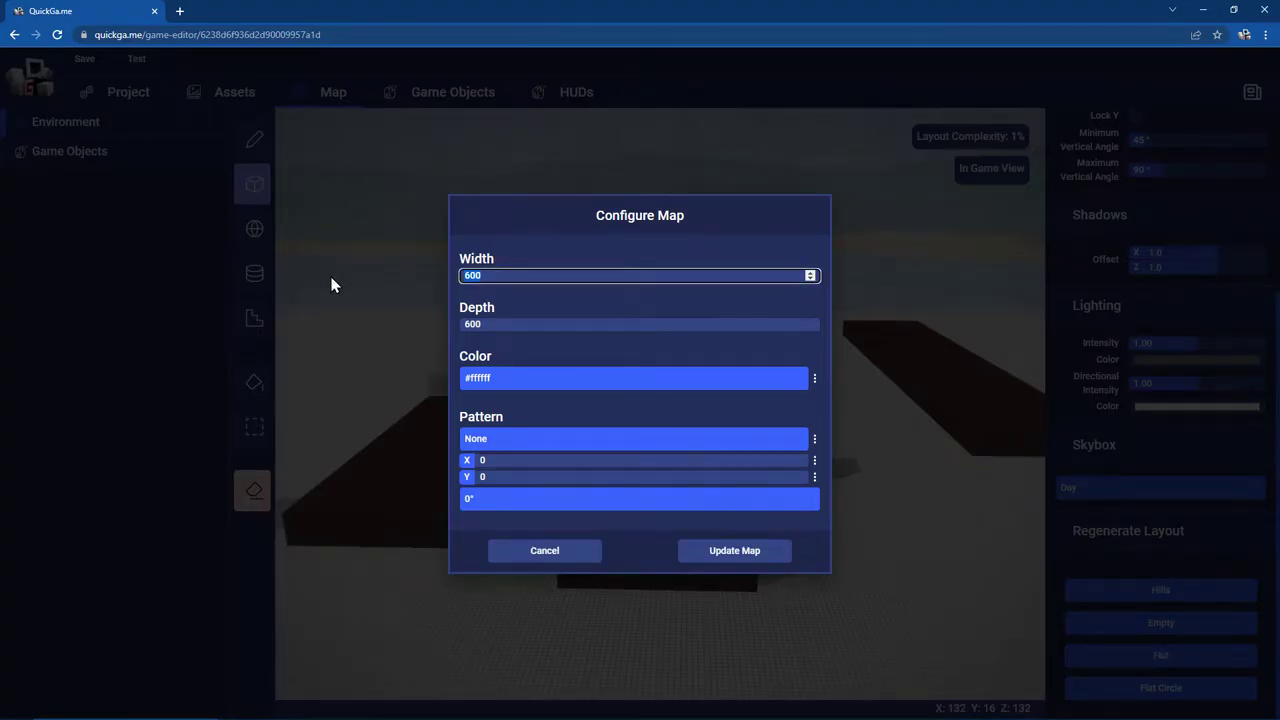
key(Tab)
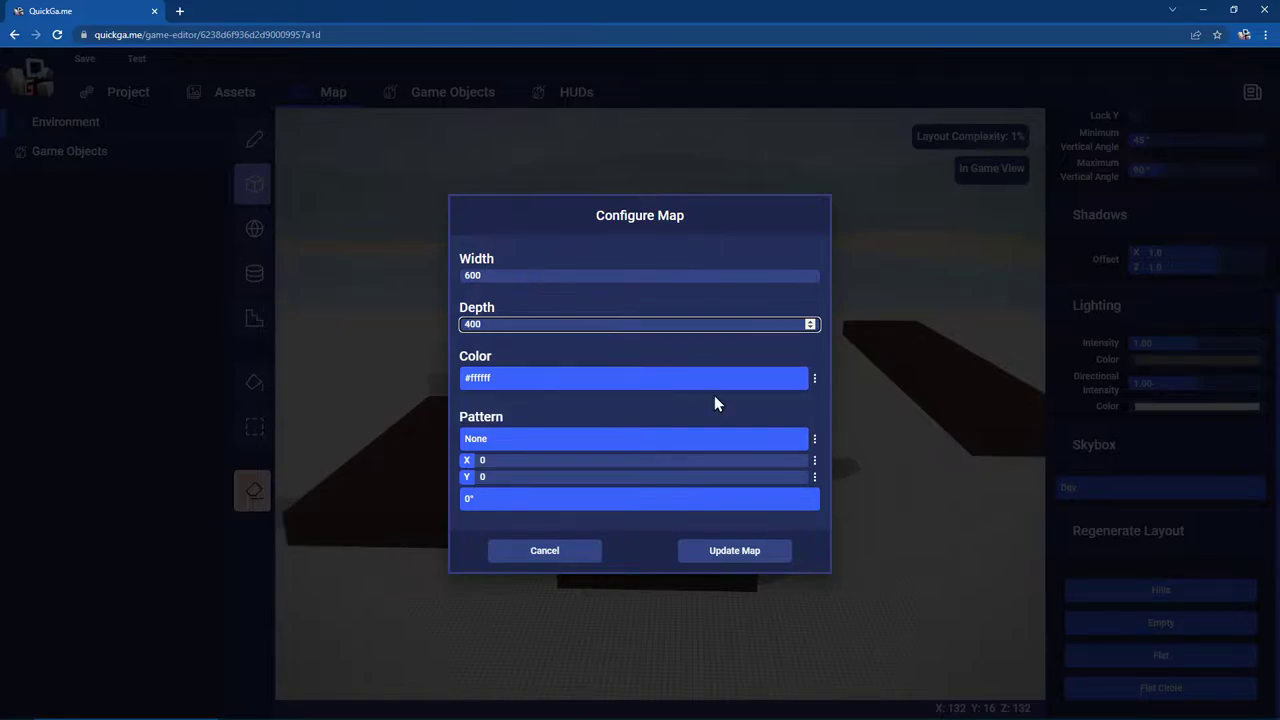
- Set the flat map's colour to green #59d85b and update the map
click(651, 386)
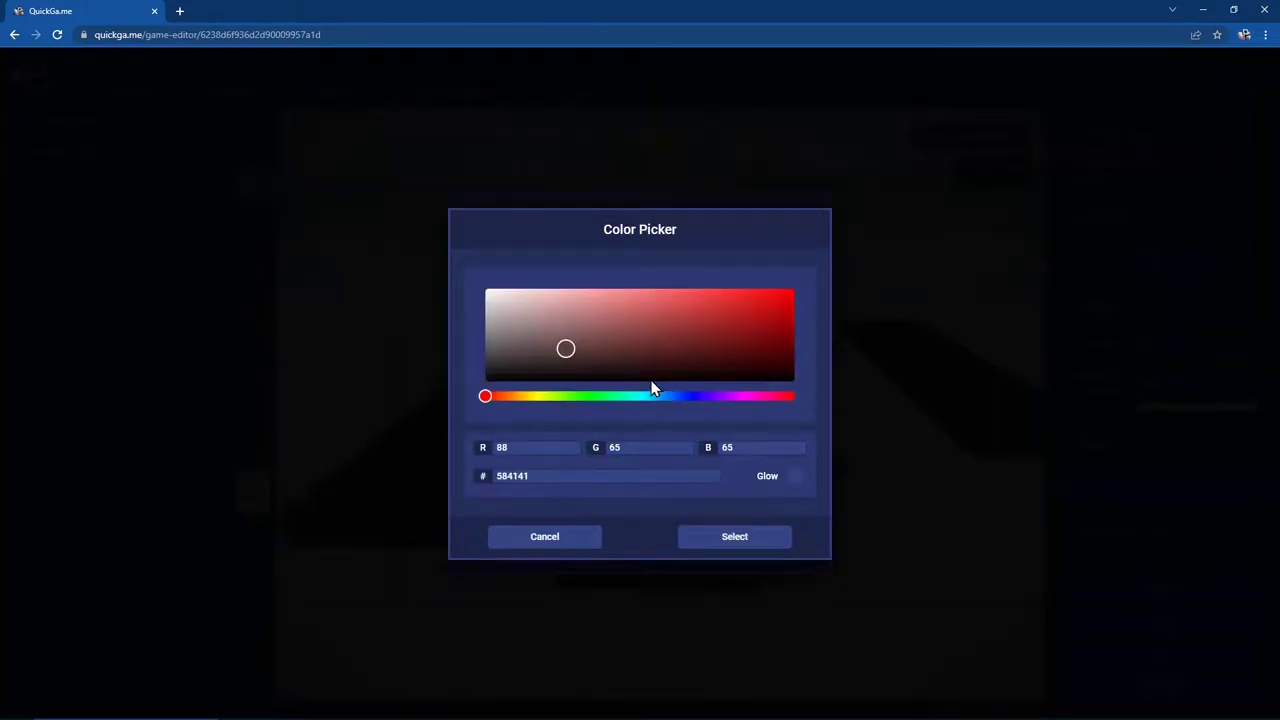
click(589, 397)
click(720, 536)
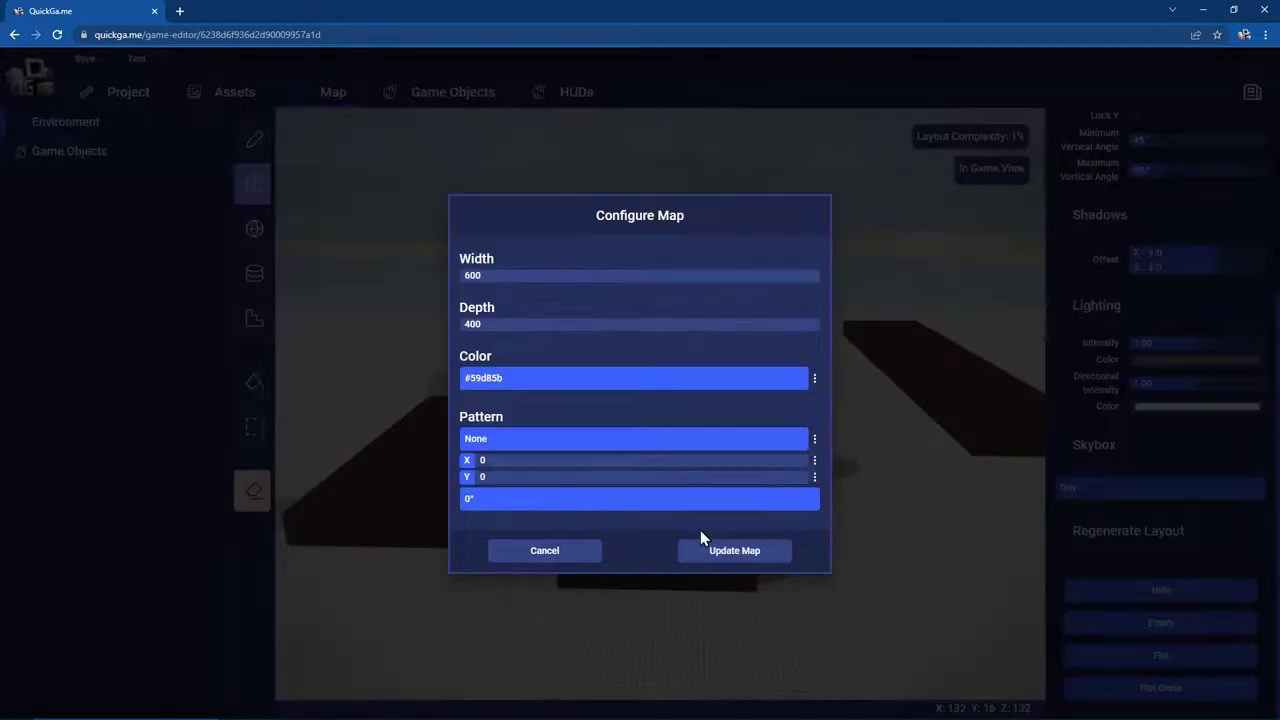
click(717, 551)
click(705, 549)
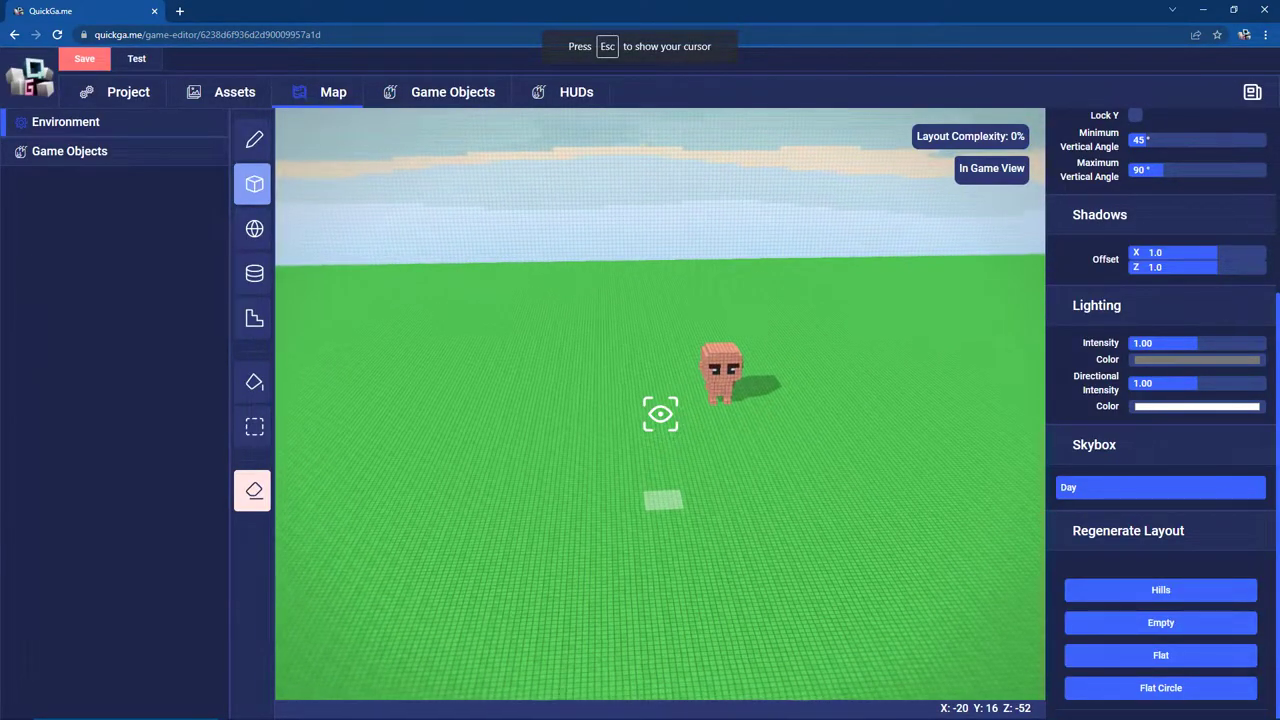
key(Escape)
- Add the Soccer Ball model from the Asset Store to the project's assets under the name soccerBall
click(234, 91)
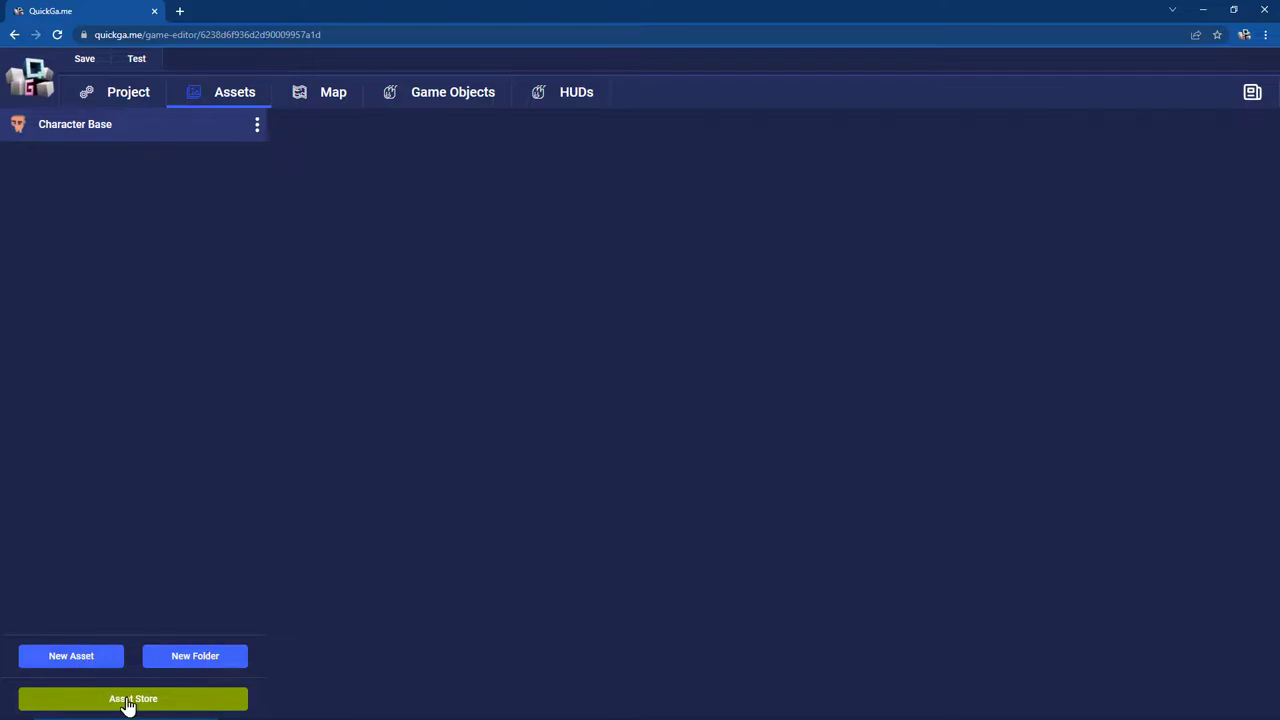
click(127, 699)
scroll(760, 400, down, 2)
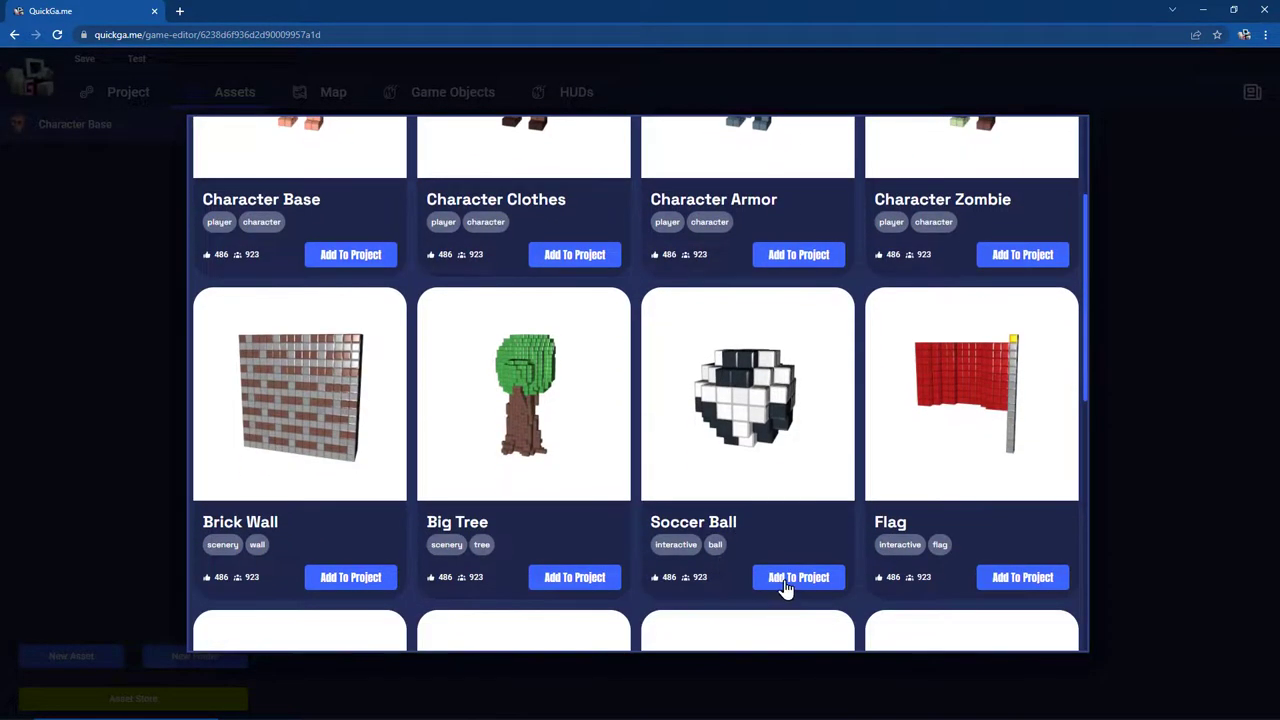
click(785, 578)
text(soccerBall)
key(Return)
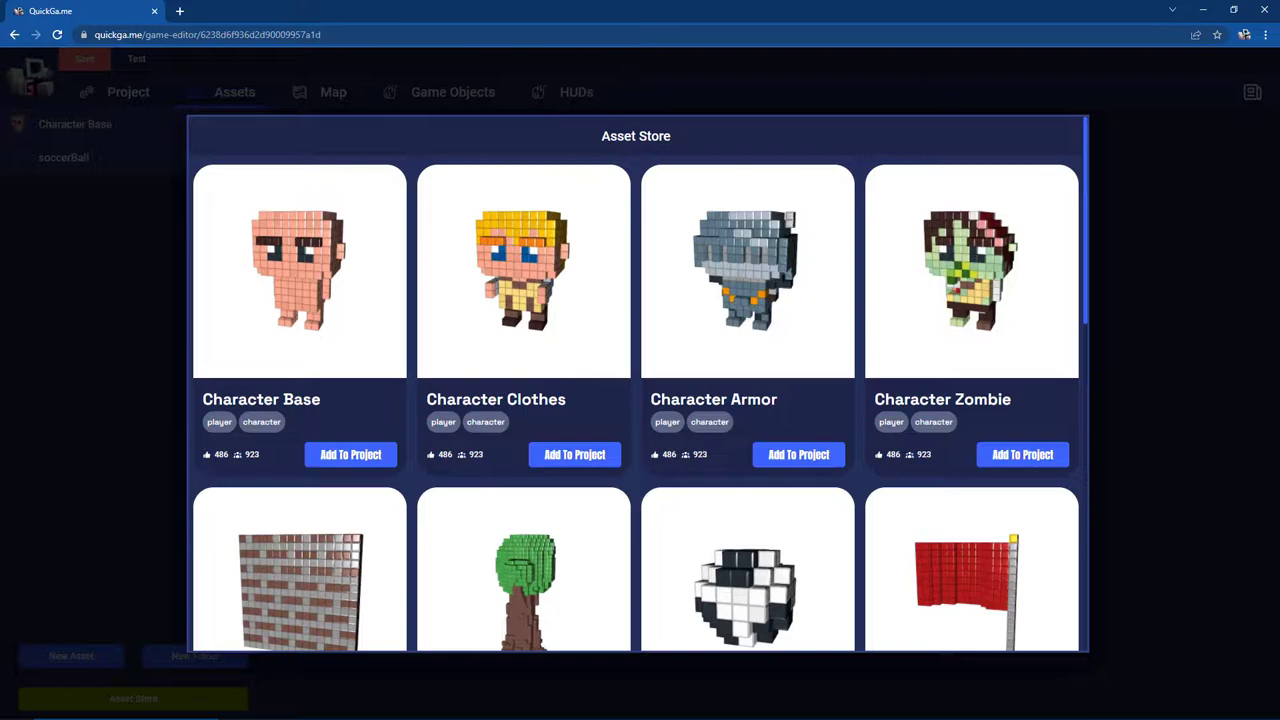
click(42, 188)
- Open the soccerBall asset, try drawing green voxels onto it with the pencil tool, and undo them
click(52, 160)
right_drag(855, 434, 963, 366)
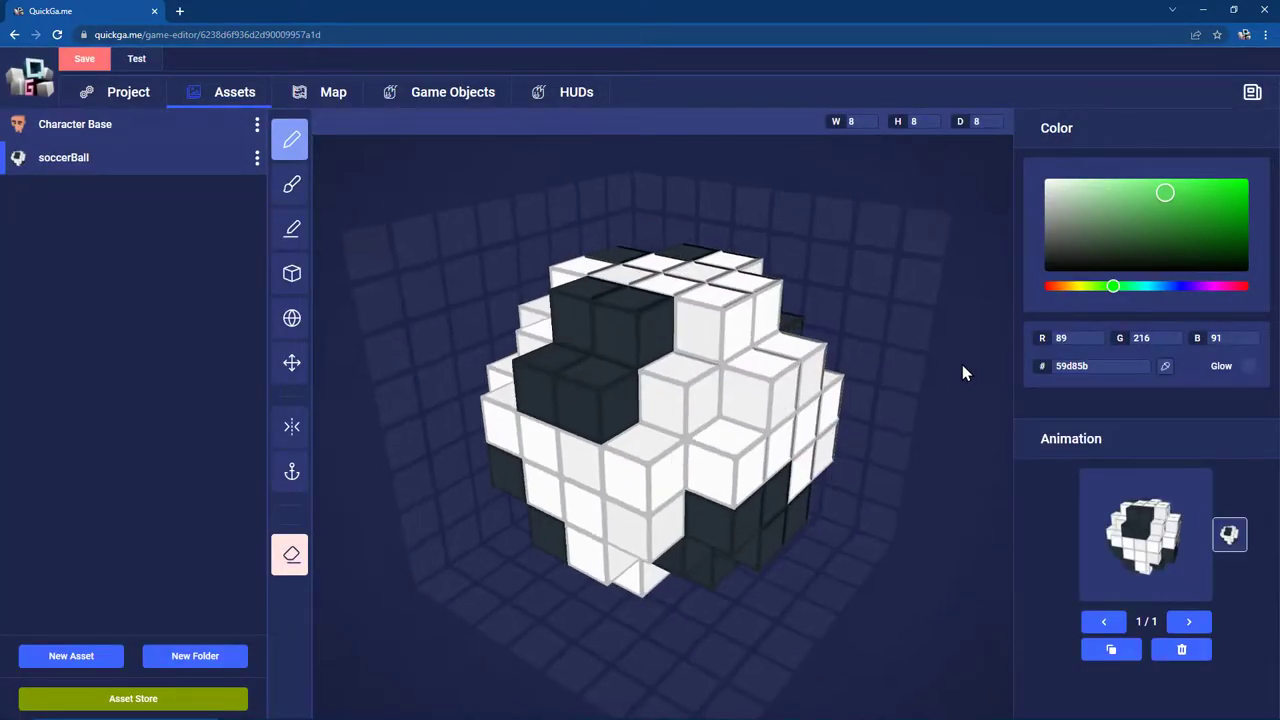
mouse_move(832, 226)
mouse_down()
mouse_move(549, 474)
mouse_move(954, 343)
mouse_up()
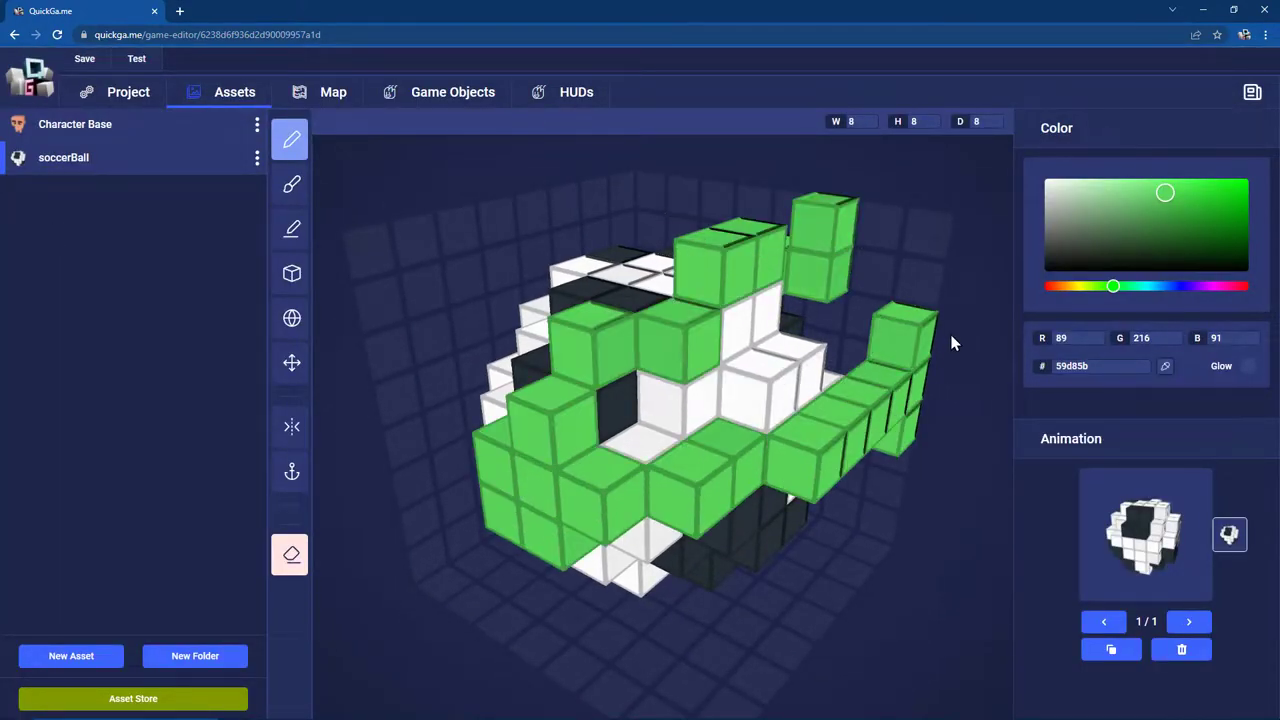
key(ctrl+z)
- Create a new game object named soccerBall
click(437, 95)
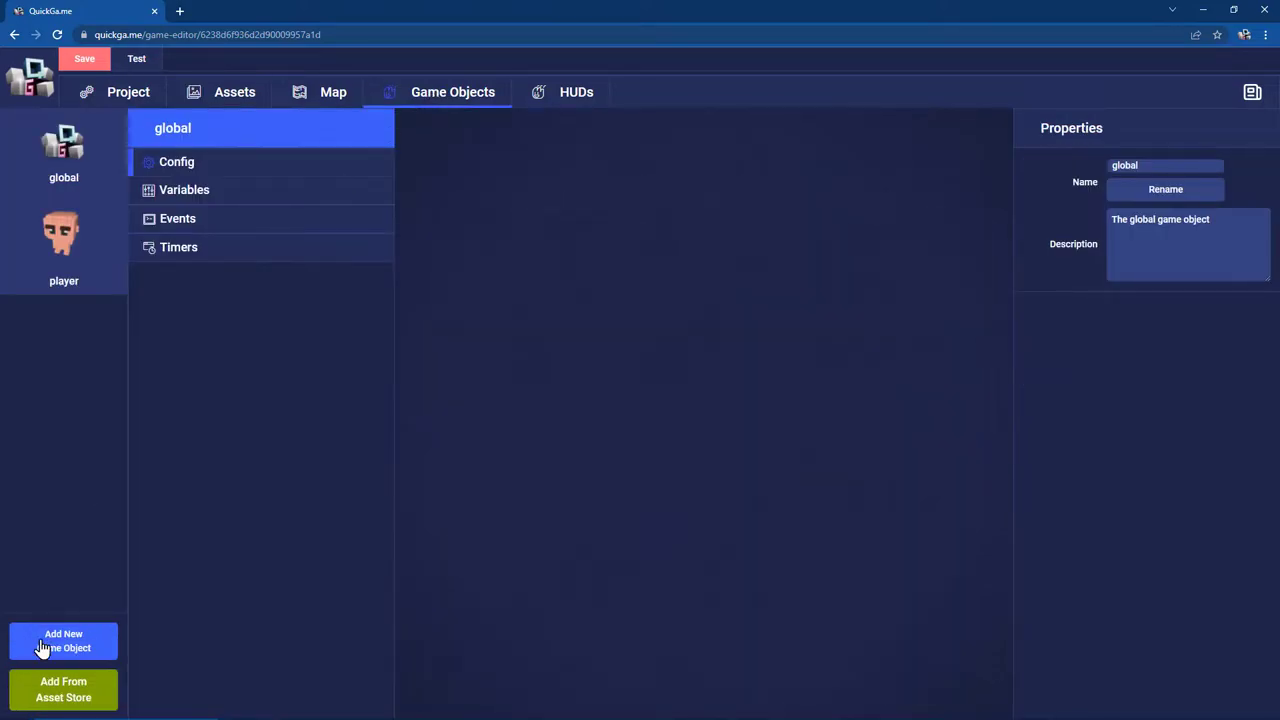
click(48, 645)
text(soccerBall)
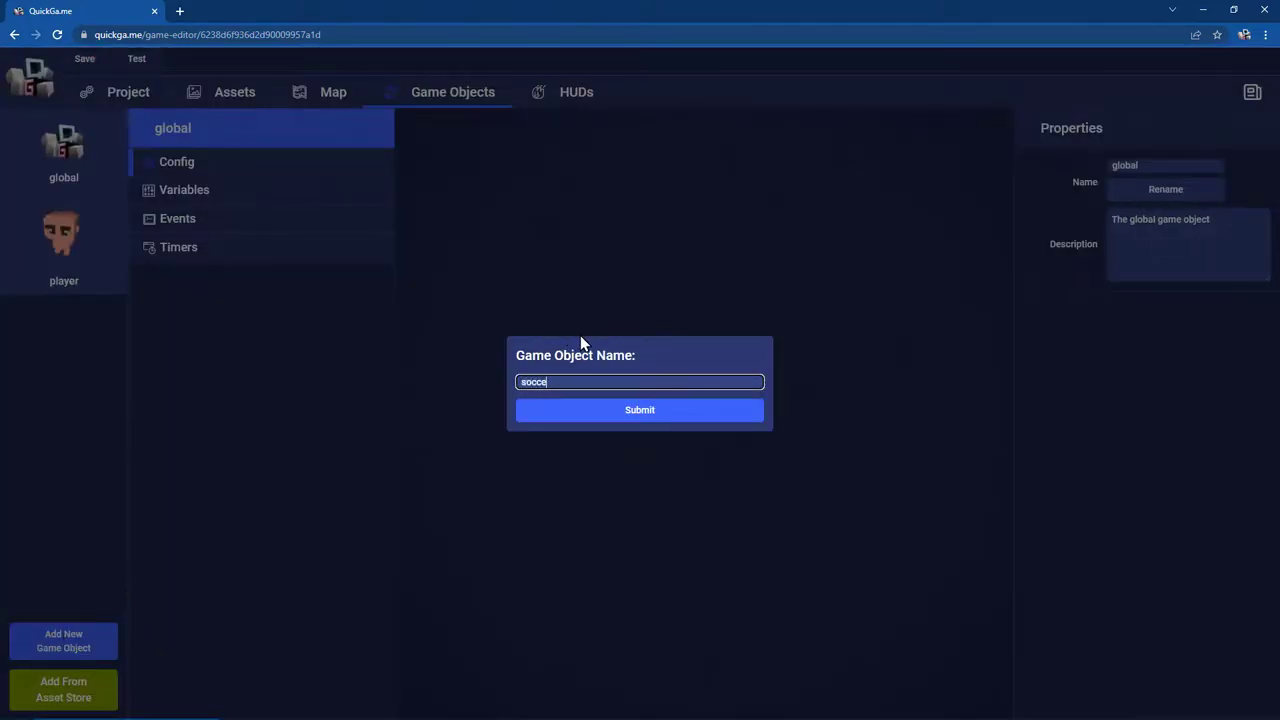
key(Return)
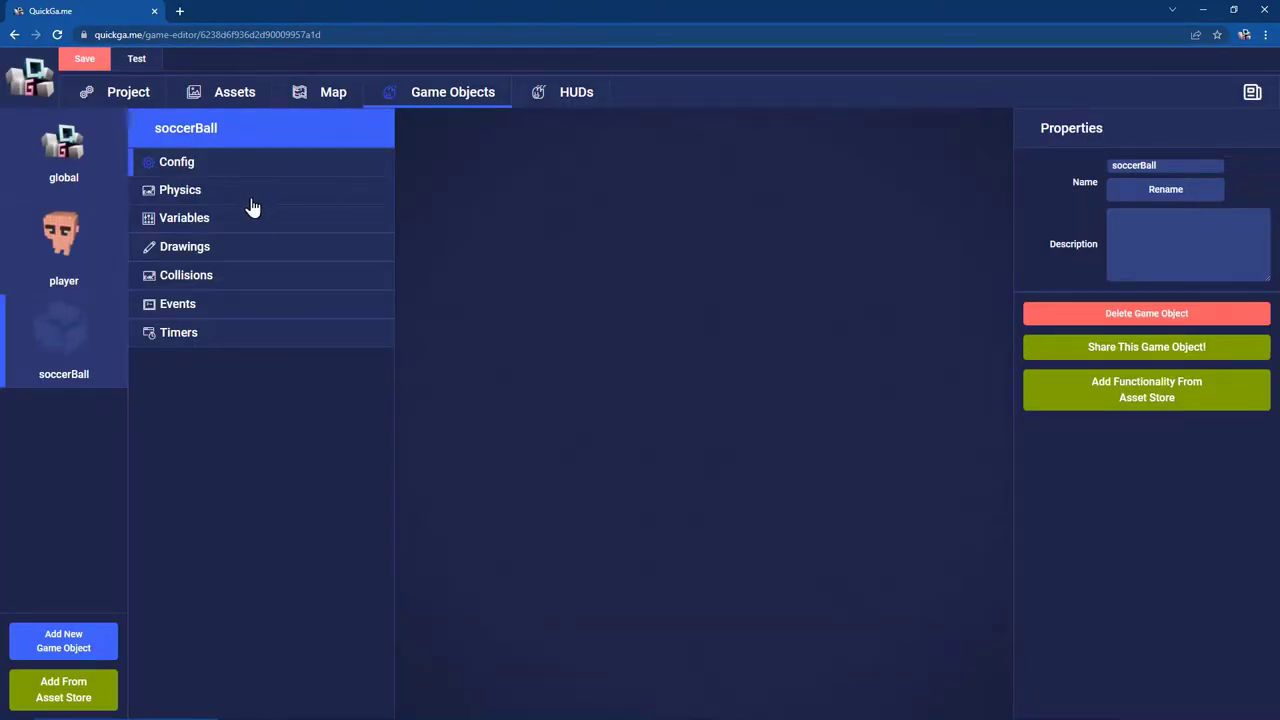
- Add a Model drawing named soccerBall to the soccerBall game object and assign it the soccerBall model
click(238, 191)
click(240, 225)
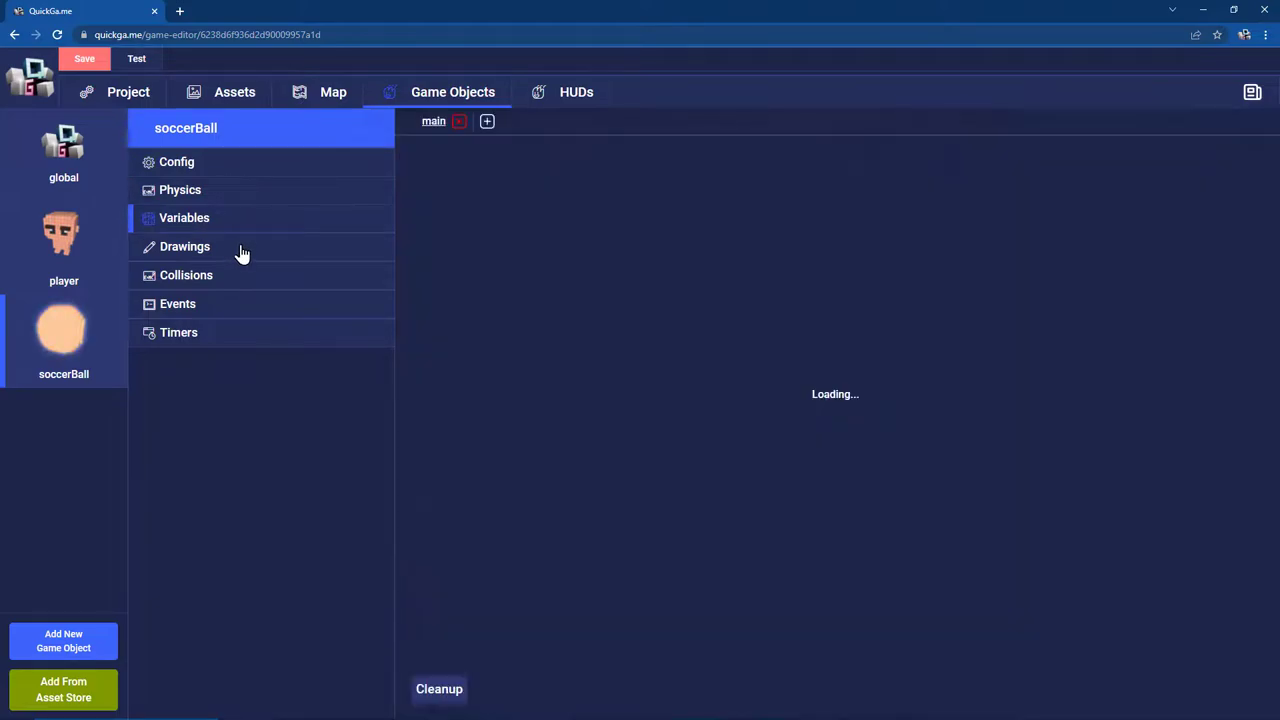
click(240, 250)
click(268, 614)
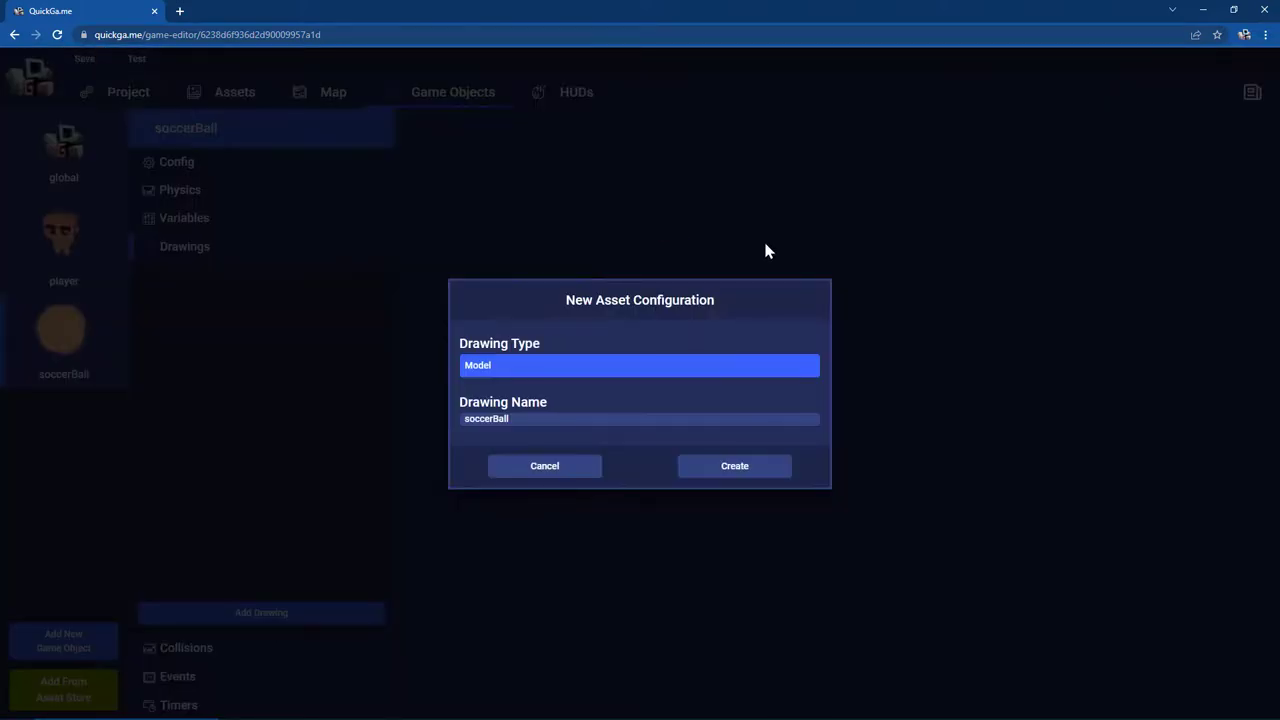
click(741, 466)
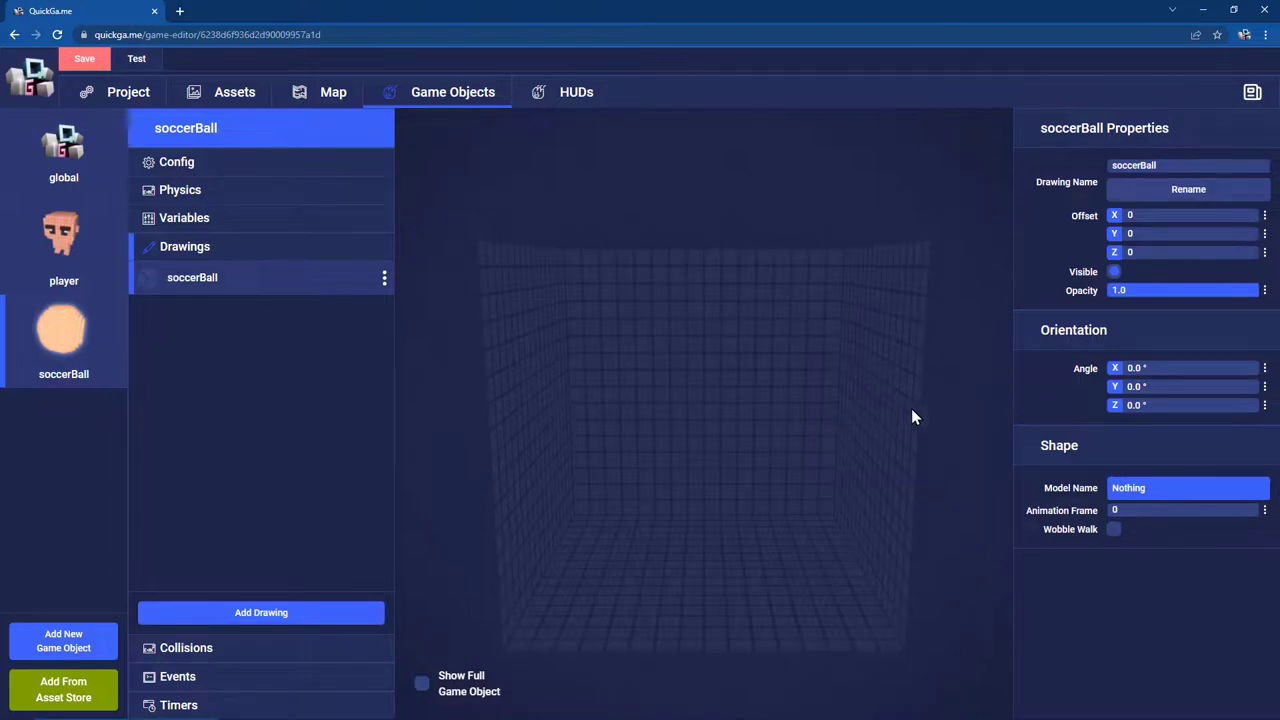
click(1155, 488)
click(1159, 580)
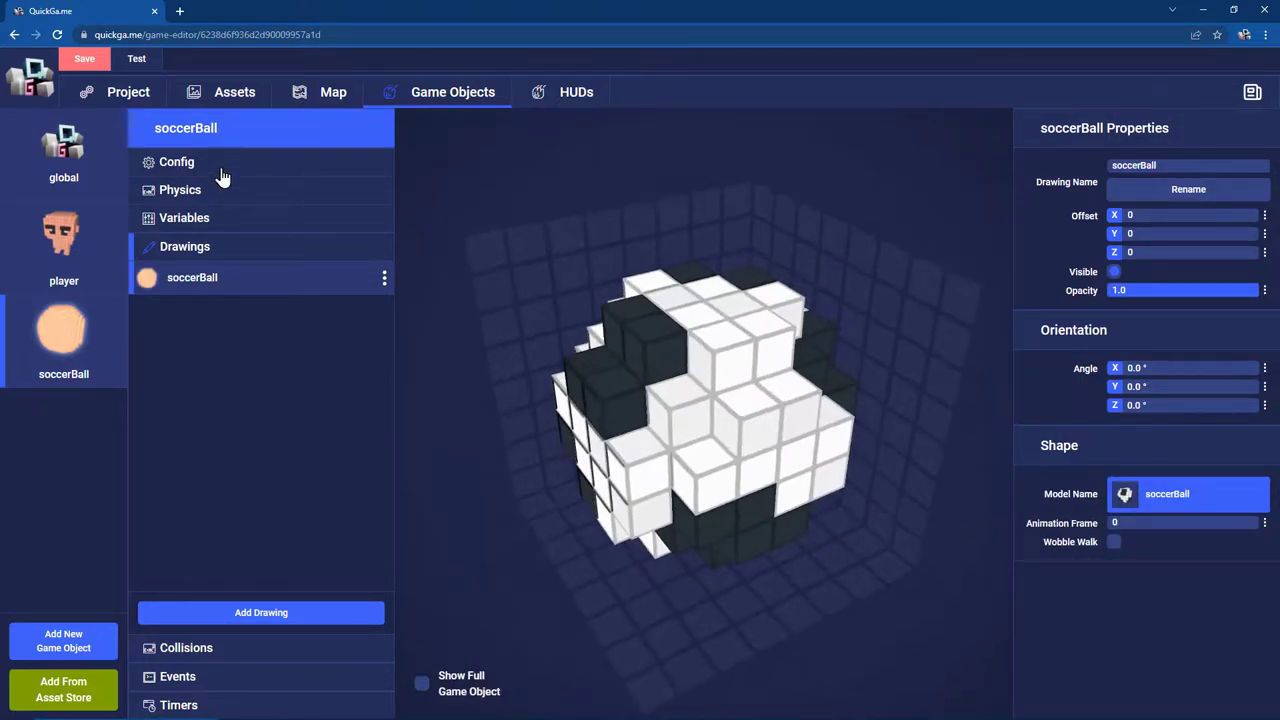
- Give the soccerBall game object a Dynamic body, a Sphere bounding box with radius 4, and a bounciness of about 0.98
click(209, 191)
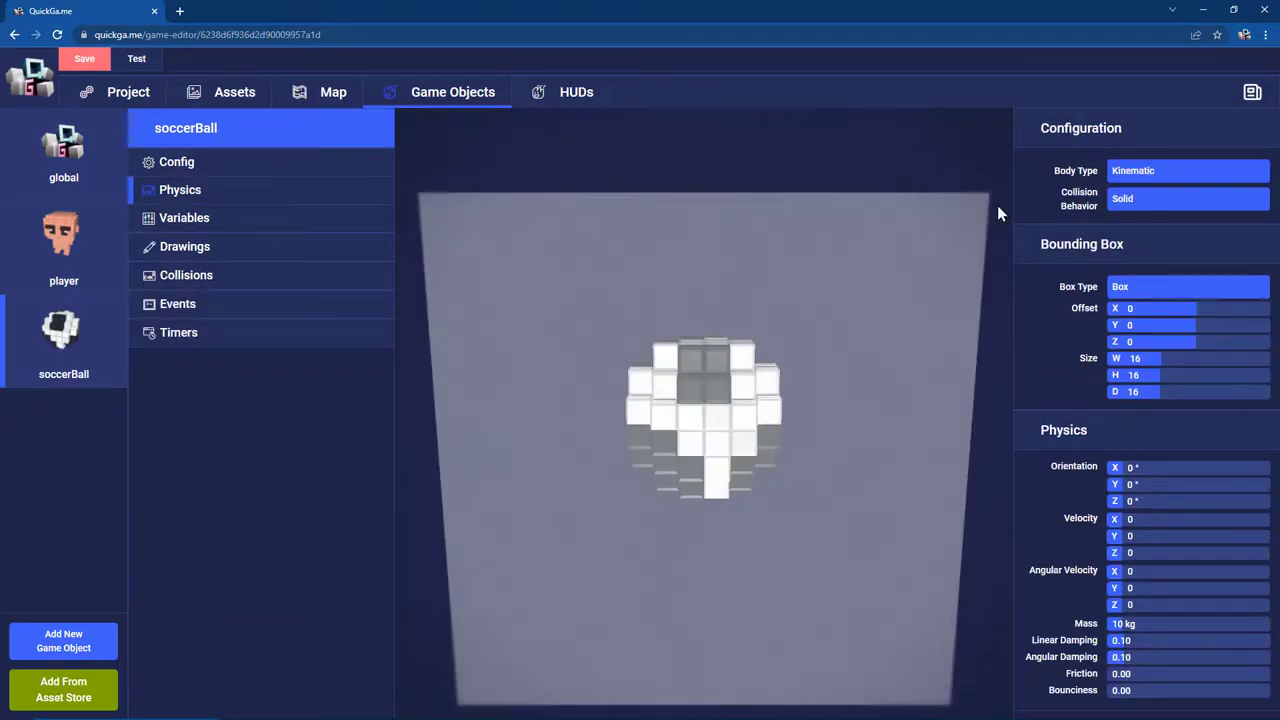
click(1192, 288)
click(1150, 326)
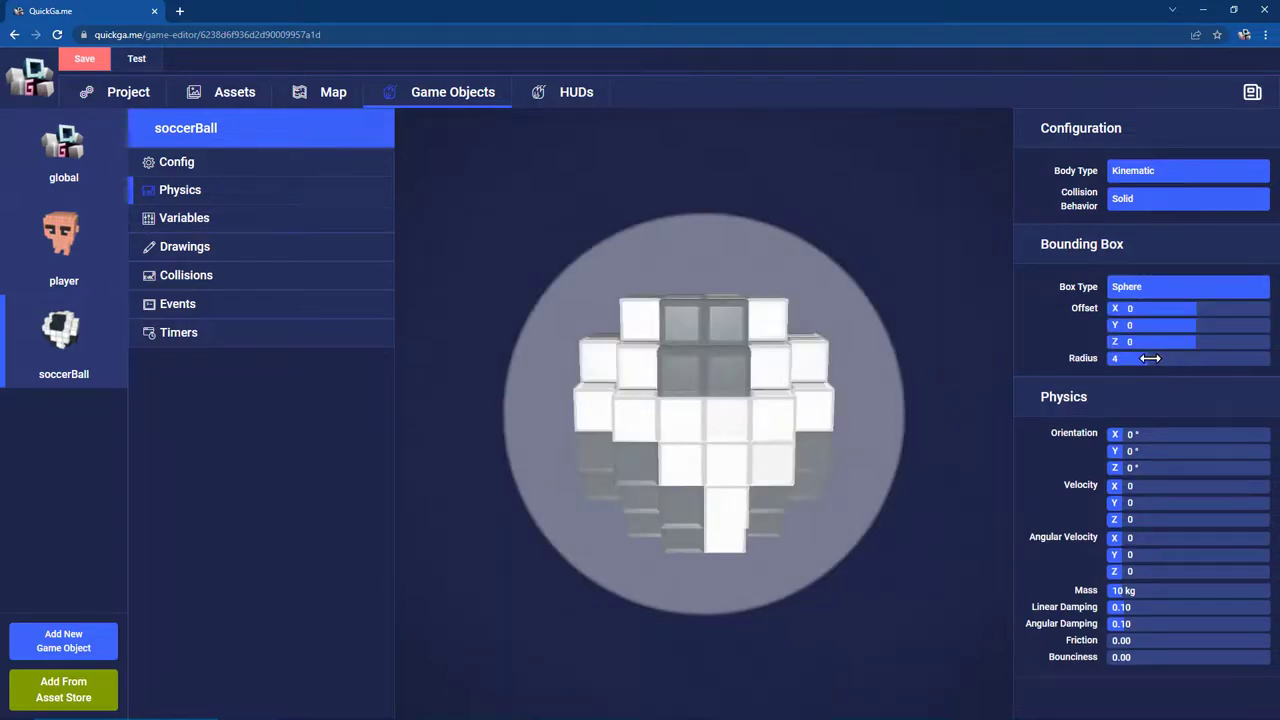
click(1167, 178)
click(1162, 229)
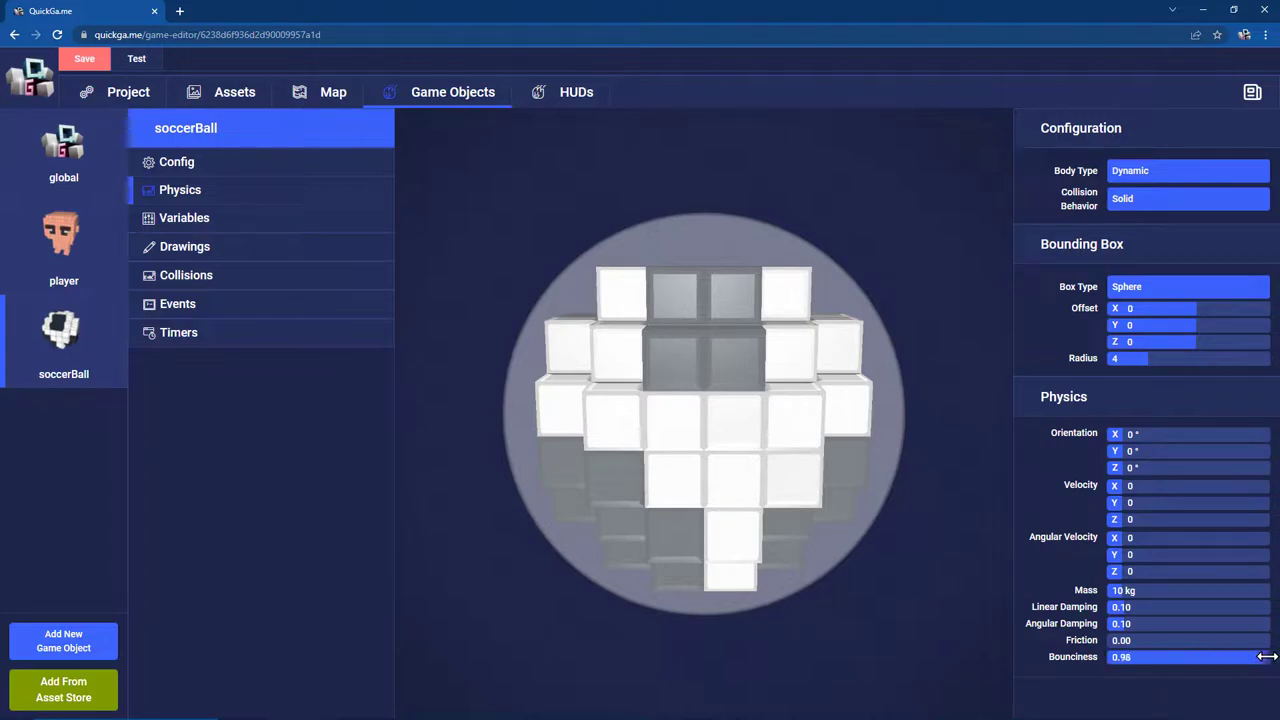
- Add the soccerBall object to the map and move it above the field near the player spawner, to about X 13, Y 48
click(333, 92)
click(110, 151)
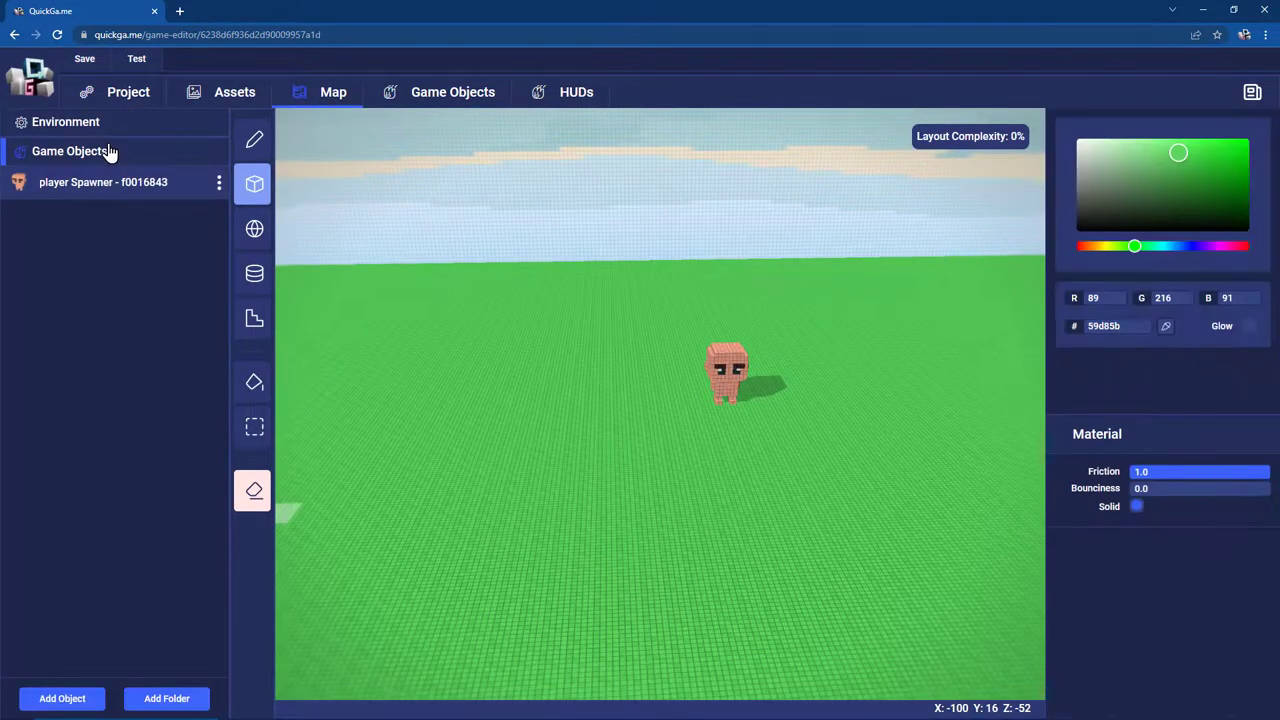
click(60, 698)
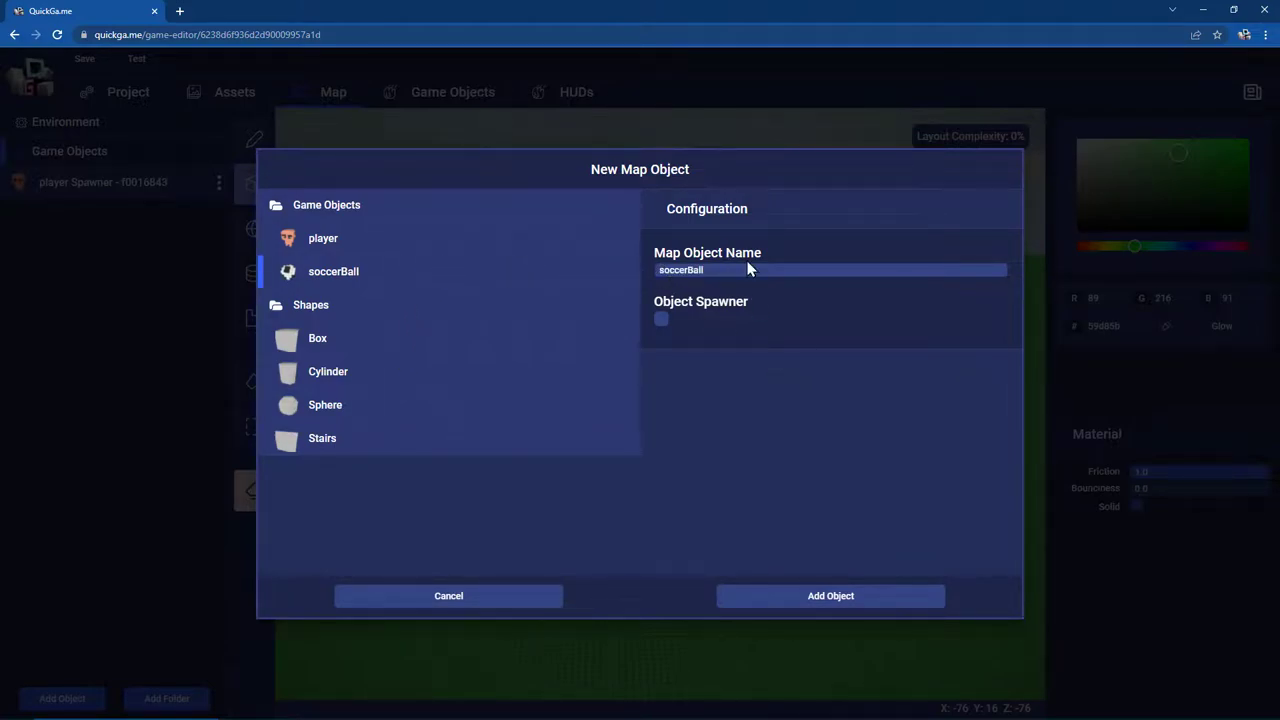
click(861, 598)
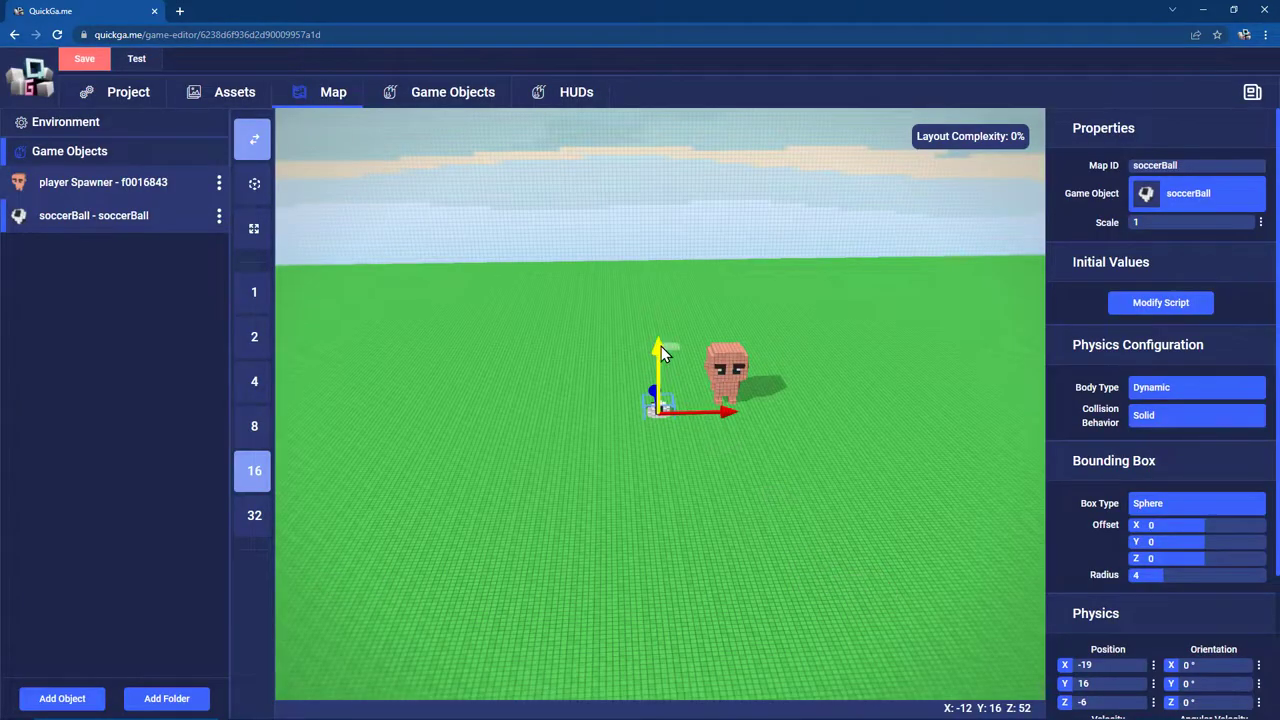
drag(659, 346, 624, 207)
drag(745, 300, 823, 301)
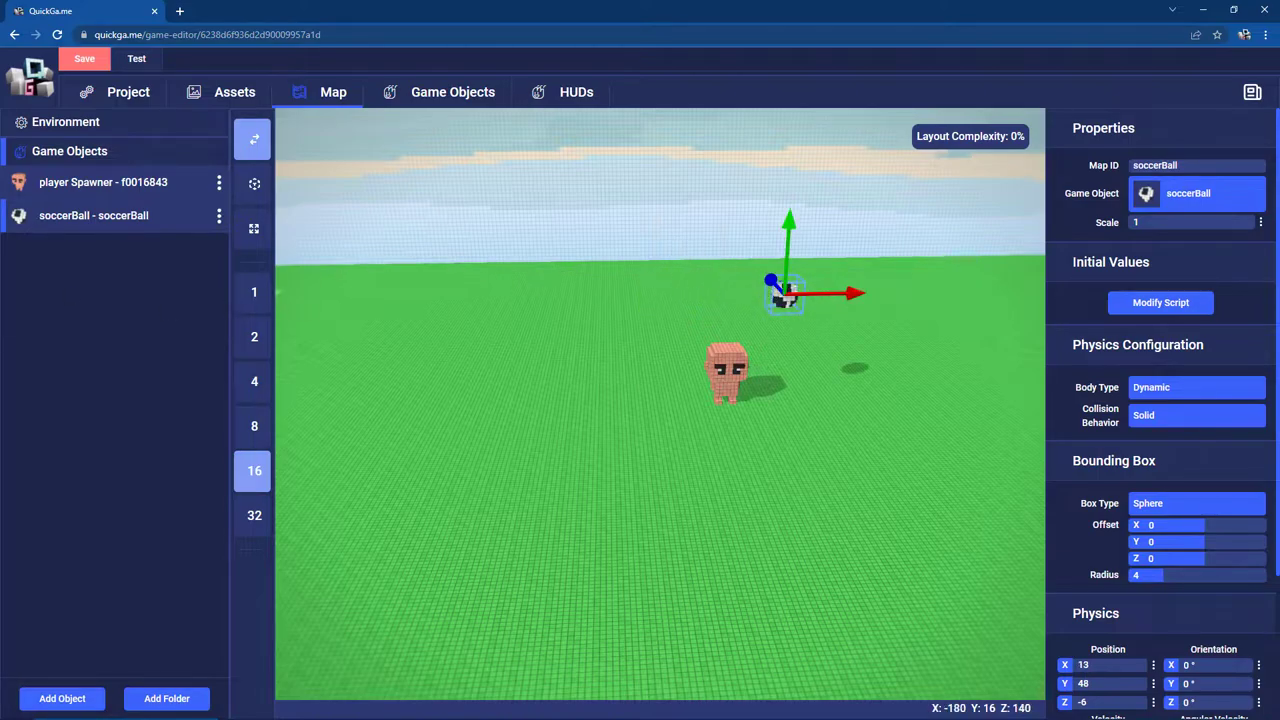
- Test the game by walking the player into the soccer ball, and close the test window
click(135, 59)
click(558, 448)
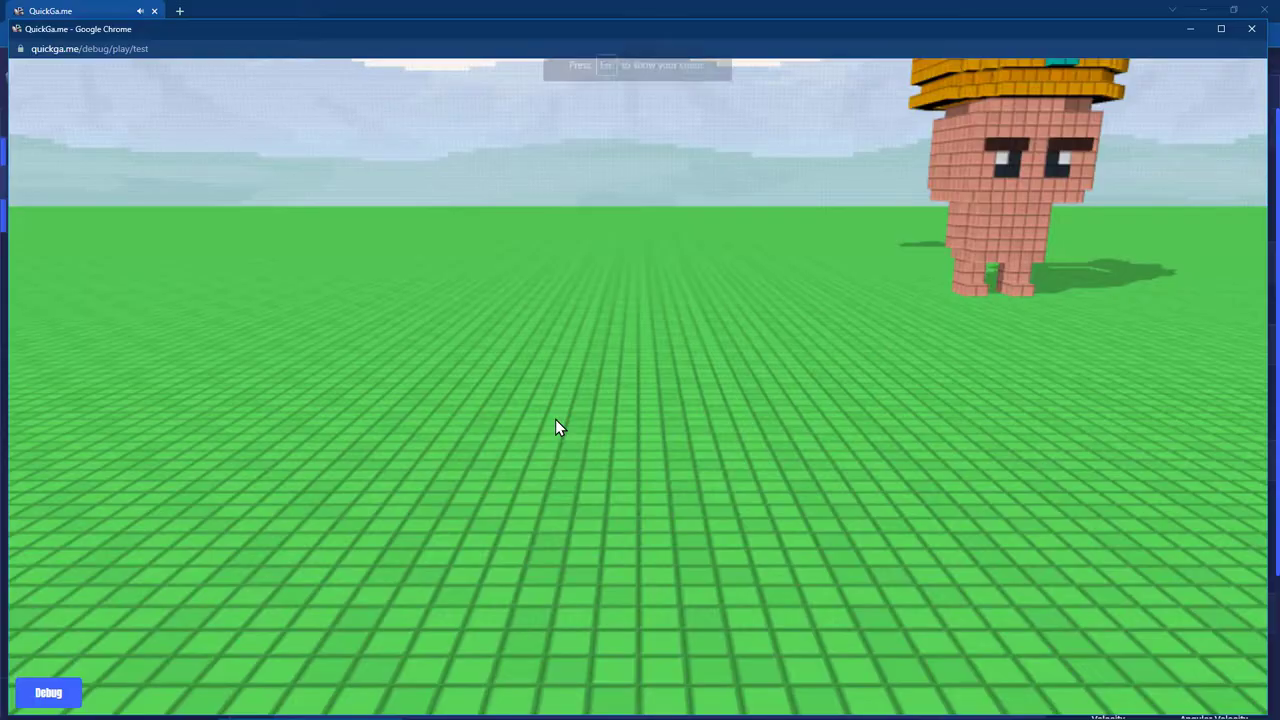
key(w)
key(a)
key(s)
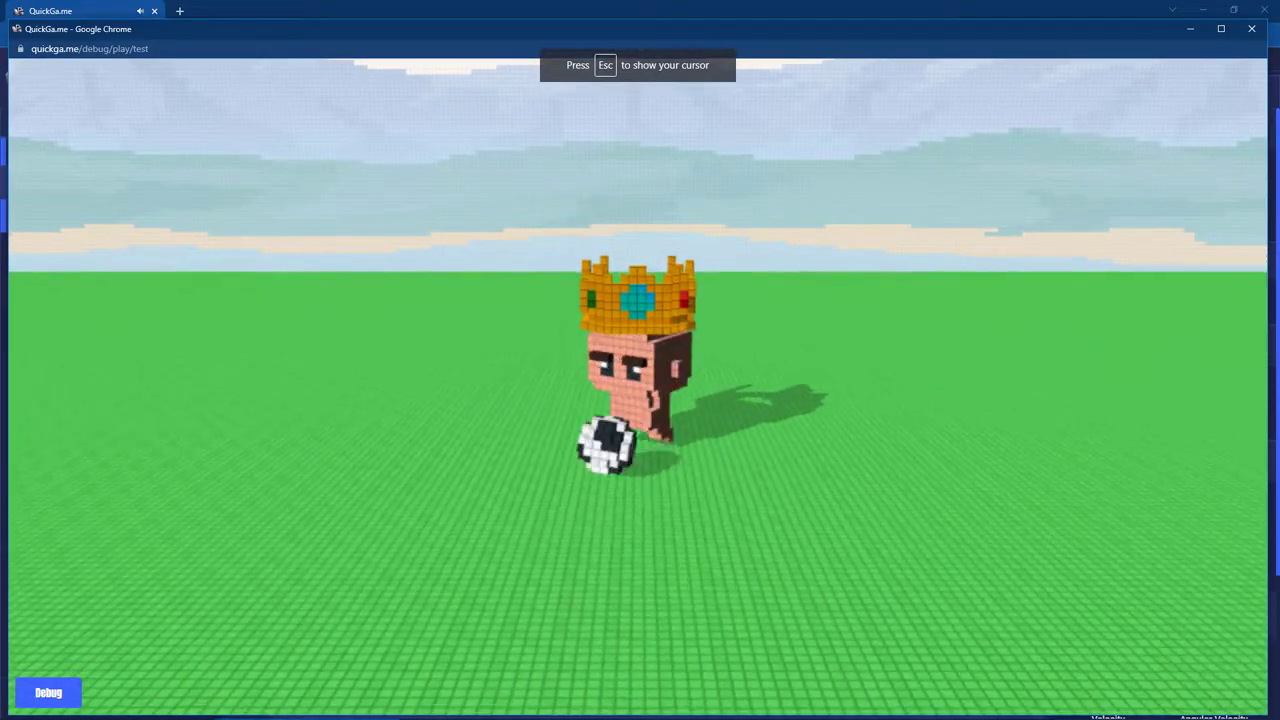
key(a)
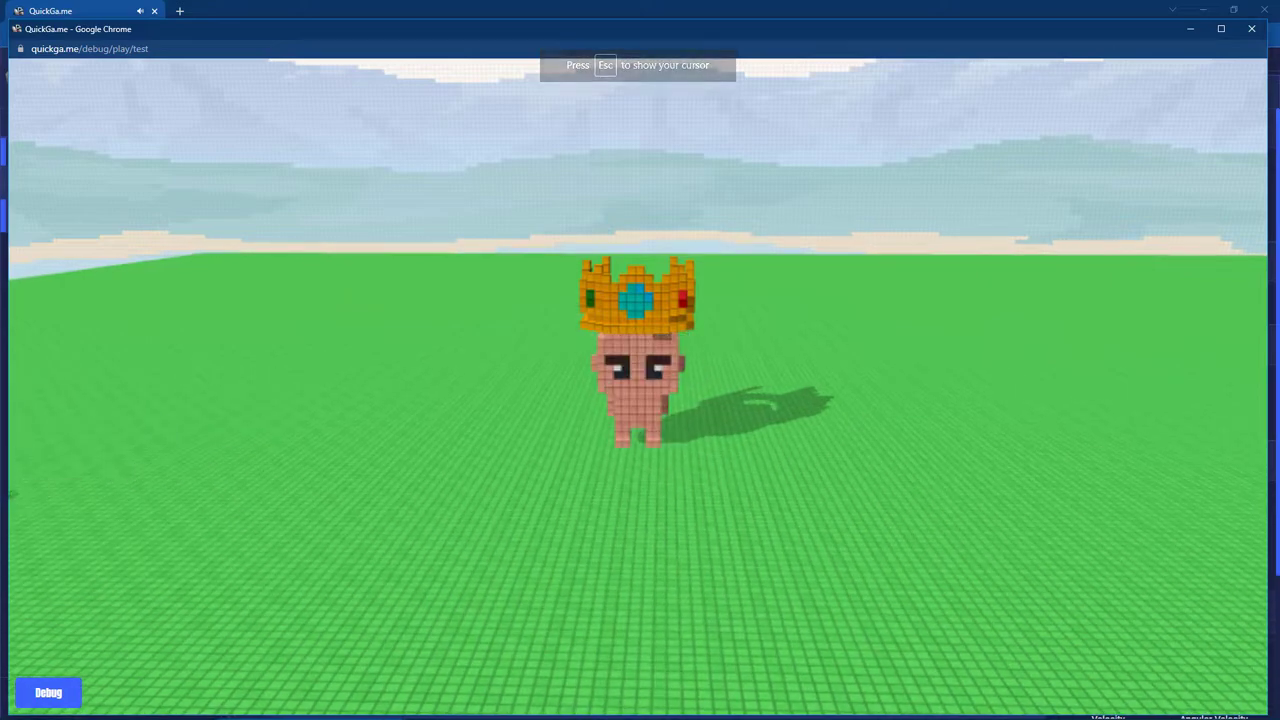
key(alt+F4)
- Create a new asset named goal
click(215, 92)
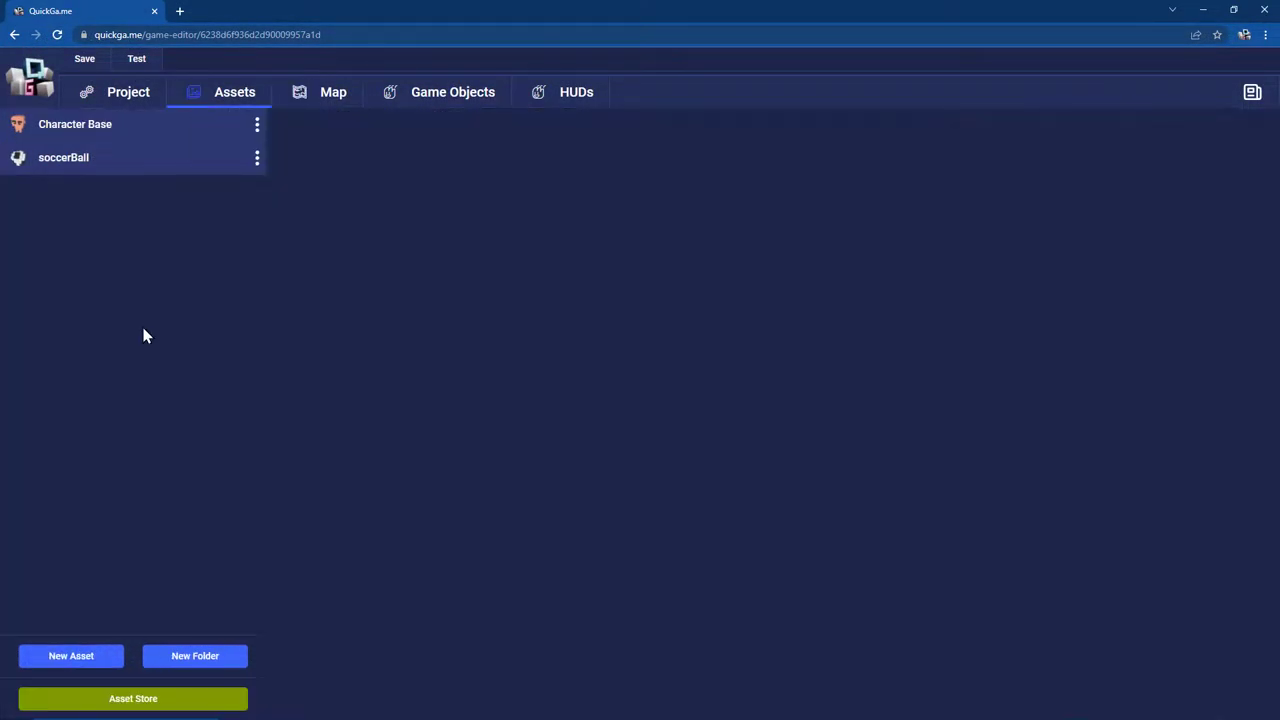
click(71, 655)
click(680, 420)
text(goal)
key(Return)
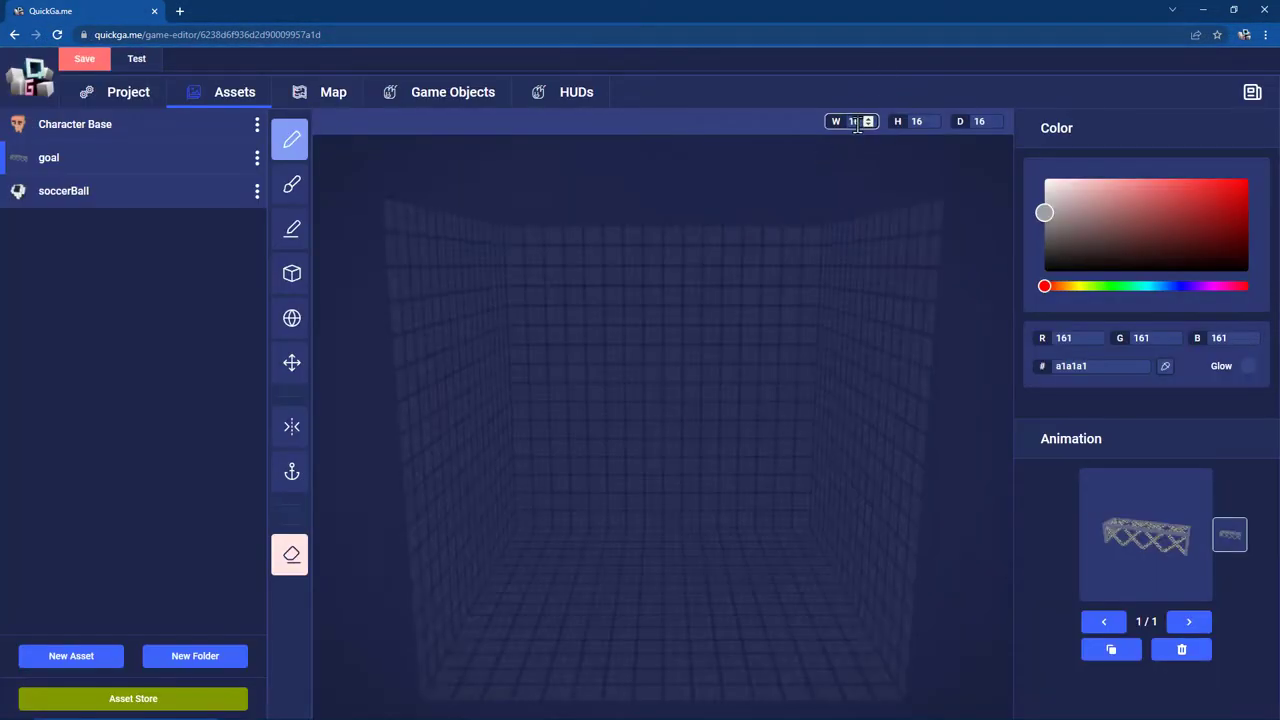
- Set the goal asset's width to 32, try drawing zigzag lines in colour #5e5454, and delete the asset
double_click(858, 124)
text(32)
click(778, 123)
click(290, 229)
click(1065, 237)
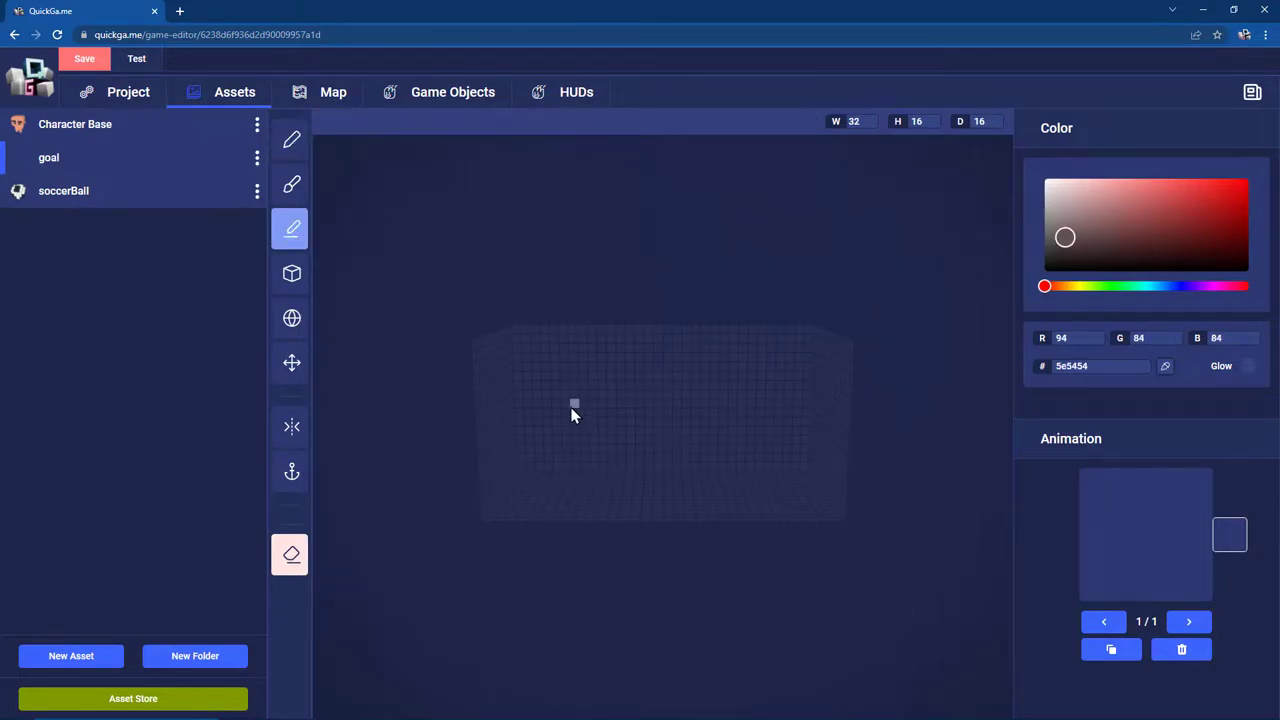
drag(644, 322, 778, 349)
click(257, 157)
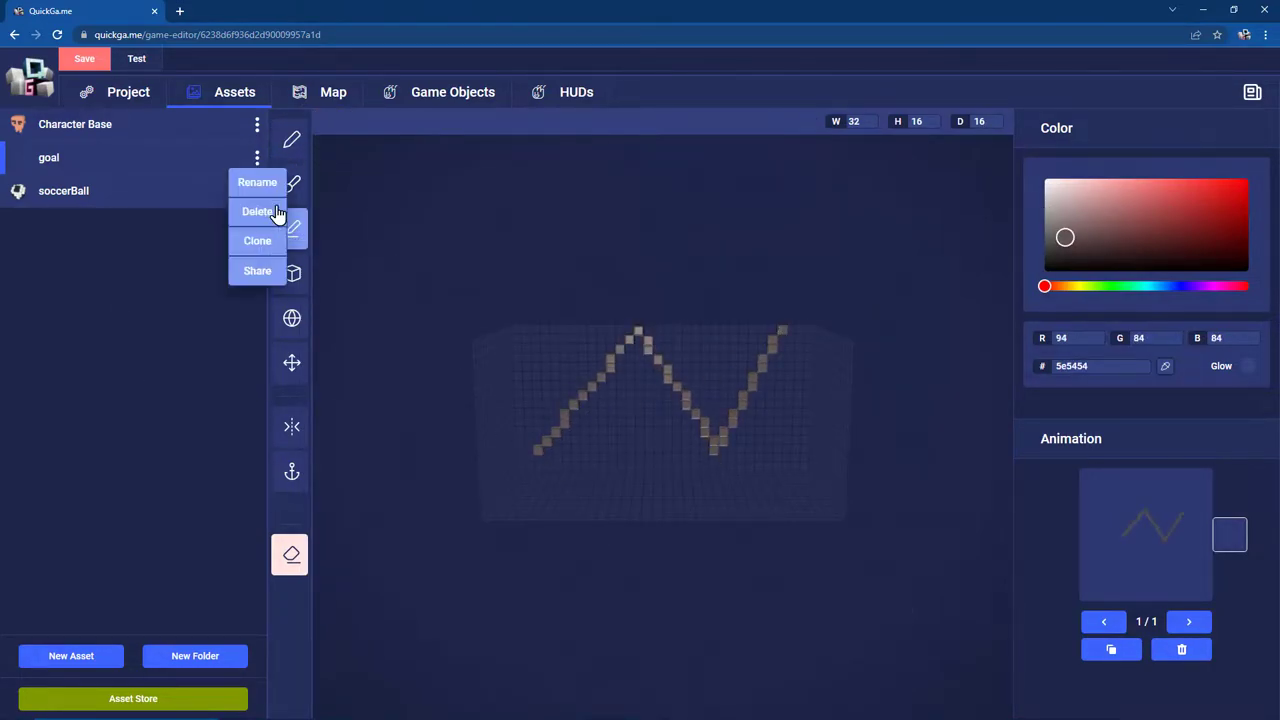
click(277, 214)
- Add the goal model from the Asset Store under the name goal, and inspect it together with its simpleNet pattern
click(133, 698)
scroll(672, 640, down, 5)
scroll(672, 636, down, 1)
click(696, 626)
scroll(697, 608, down, 8)
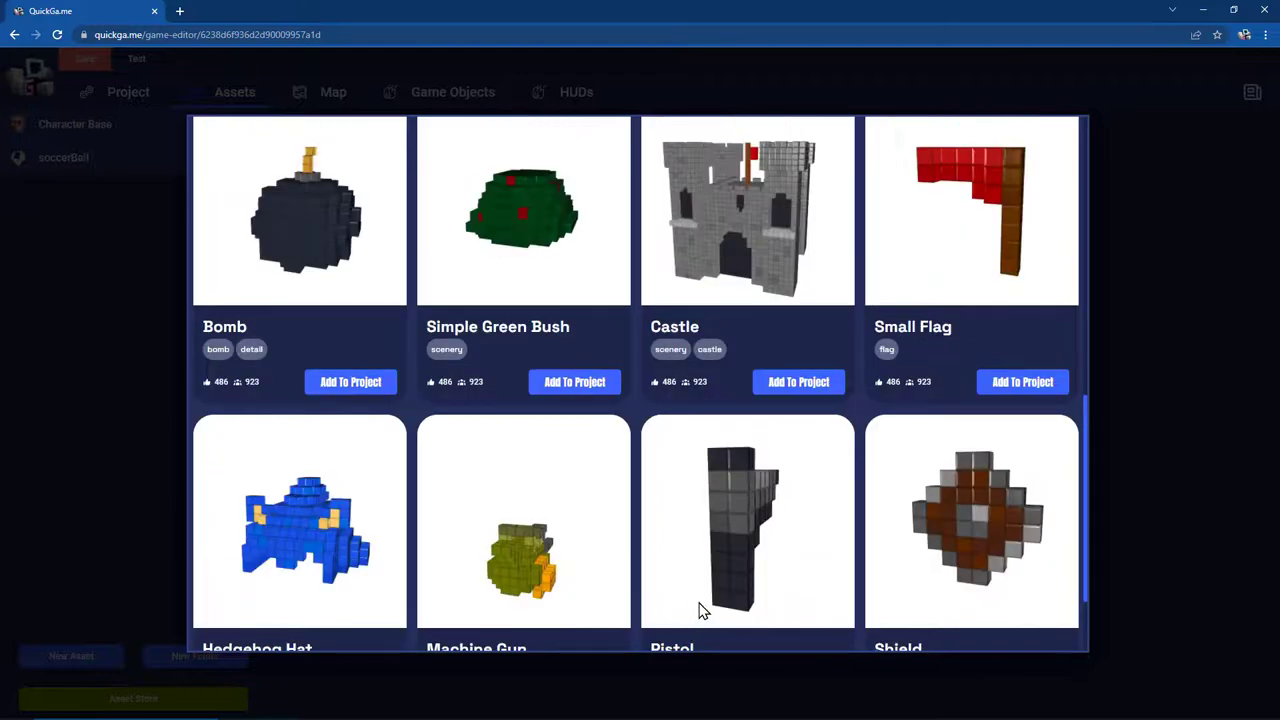
click(697, 625)
scroll(697, 625, down, 5)
click(342, 583)
text(goal)
key(Return)
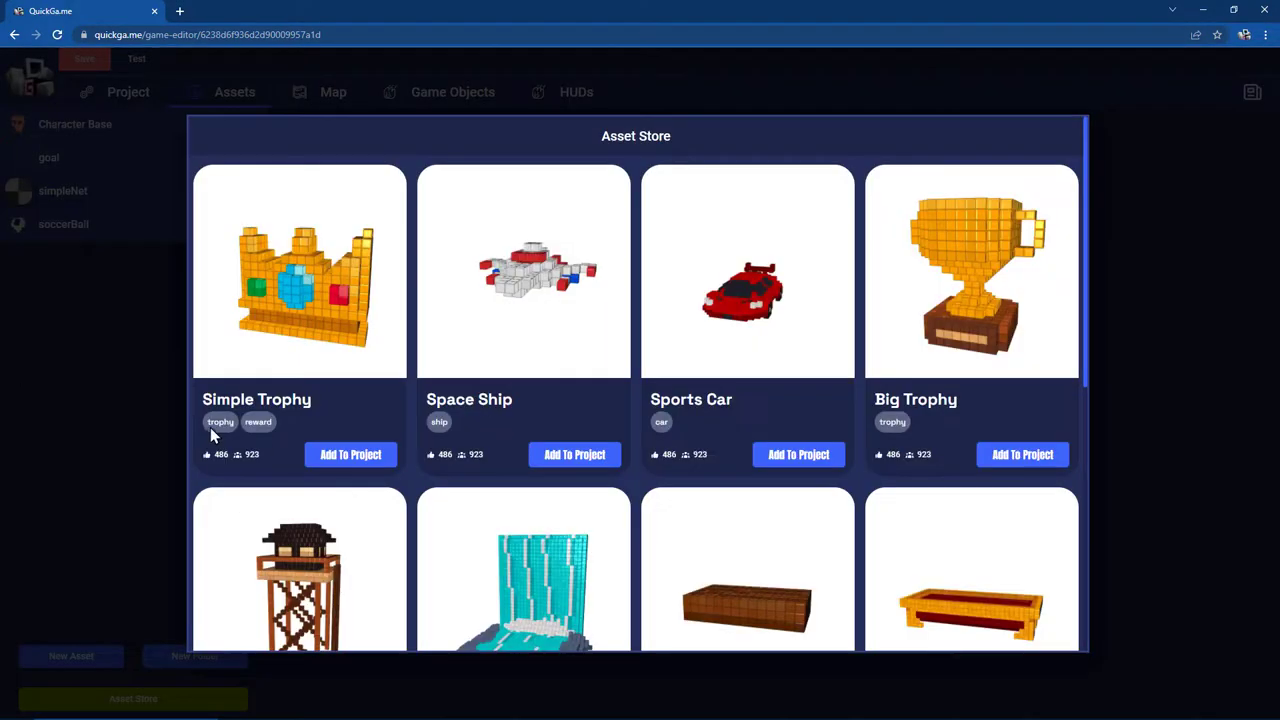
click(130, 300)
click(74, 153)
click(88, 195)
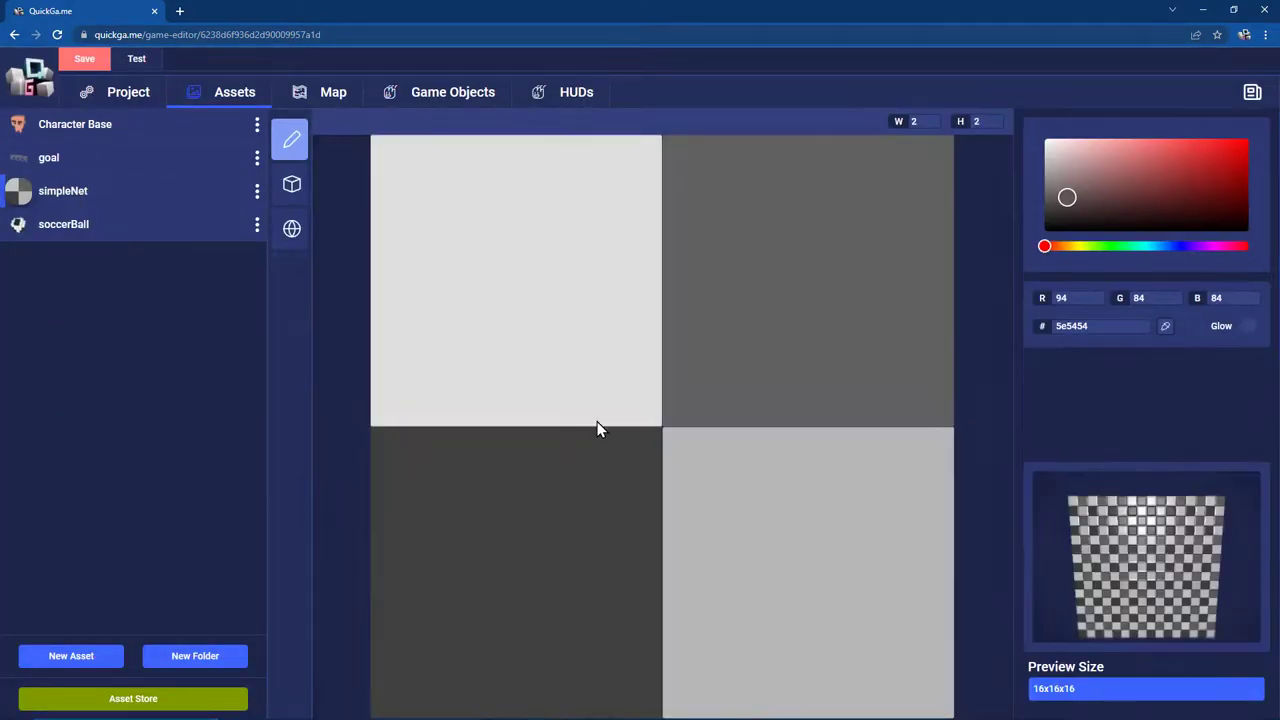
click(104, 170)
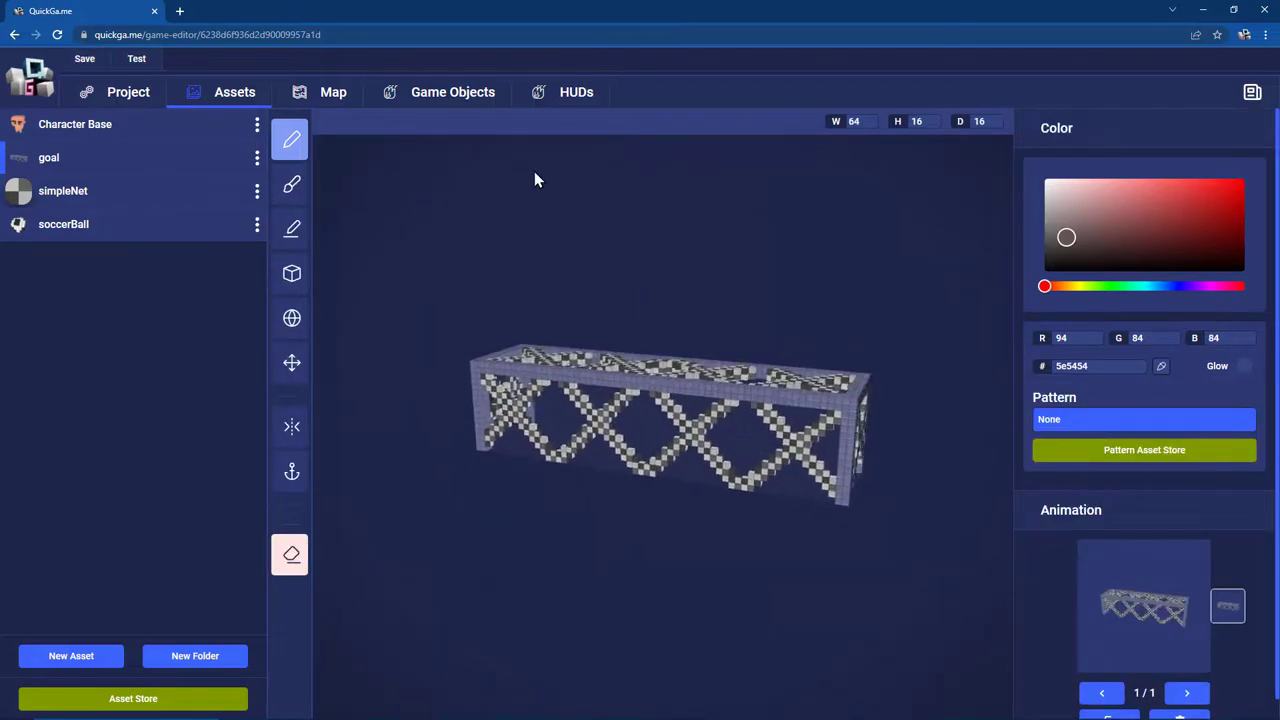
- Create a new game object named goal
click(440, 105)
click(72, 645)
text(goal)
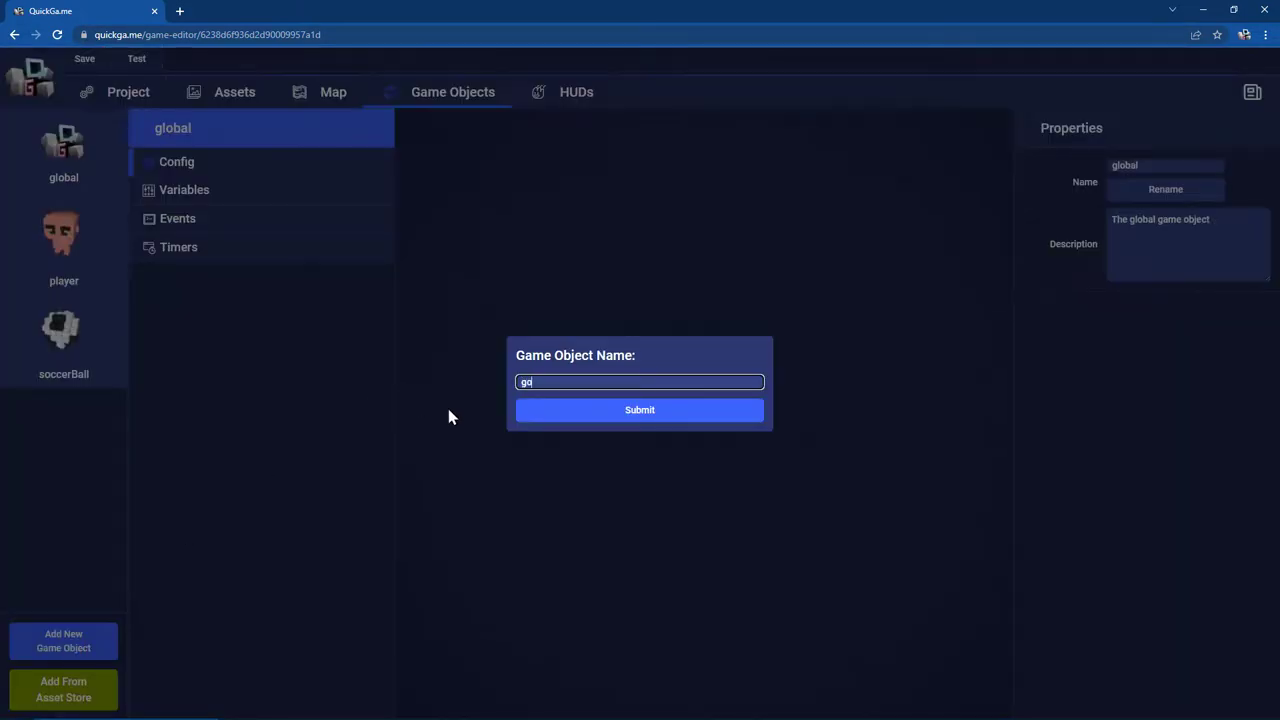
key(Return)
- Add a Model drawing named goal to the goal game object and assign it the goal model
click(185, 246)
click(286, 616)
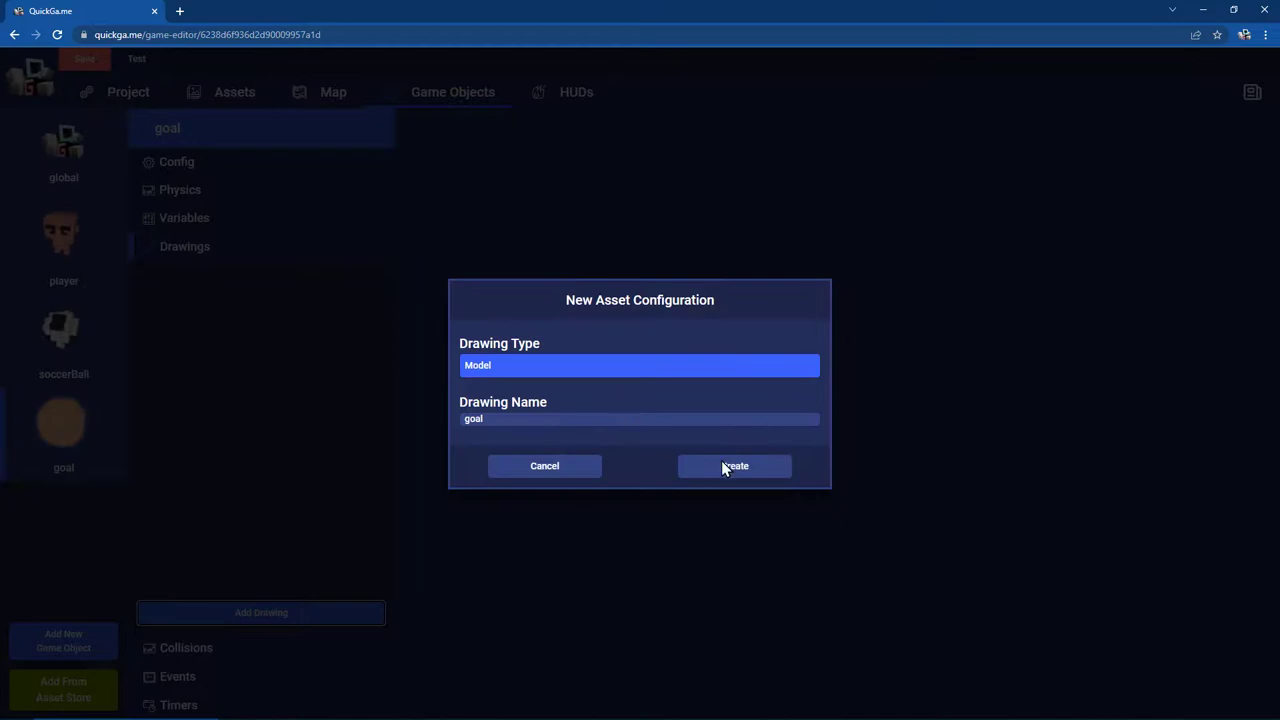
click(723, 465)
click(1217, 499)
click(1190, 600)
drag(700, 480, 803, 508)
- Set the goal game object's bounding box type to Copy From Drawing, using the goal drawing
click(235, 185)
click(1175, 287)
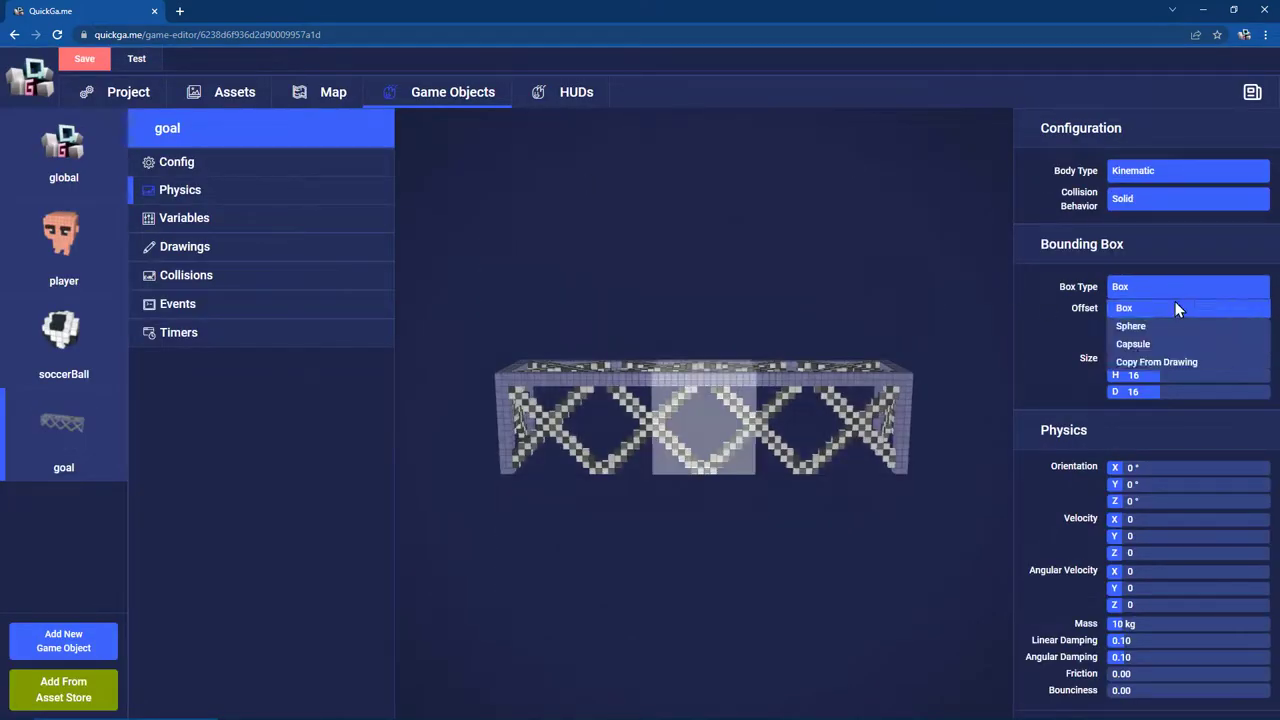
click(1150, 362)
mouse_move(974, 383)
mouse_down()
mouse_move(617, 342)
mouse_move(1227, 500)
mouse_up()
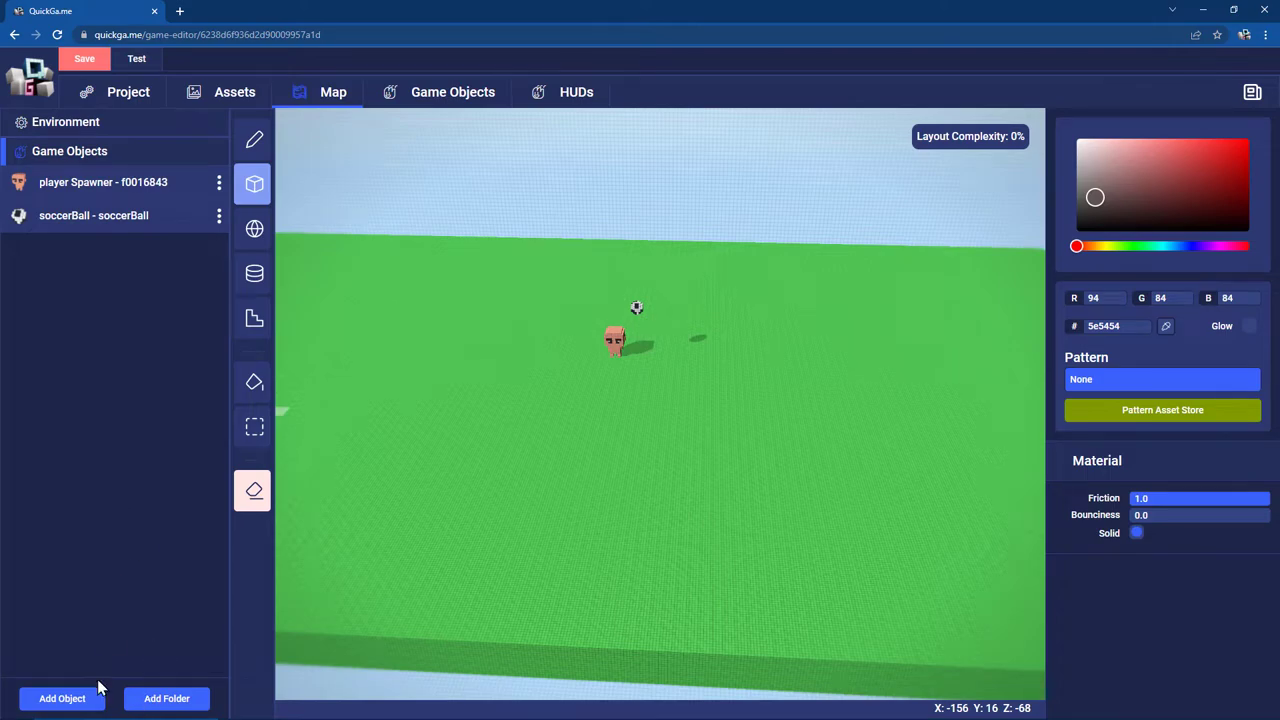
- Add the goal object to the map at scale 3 and raise it to Y 40
click(62, 698)
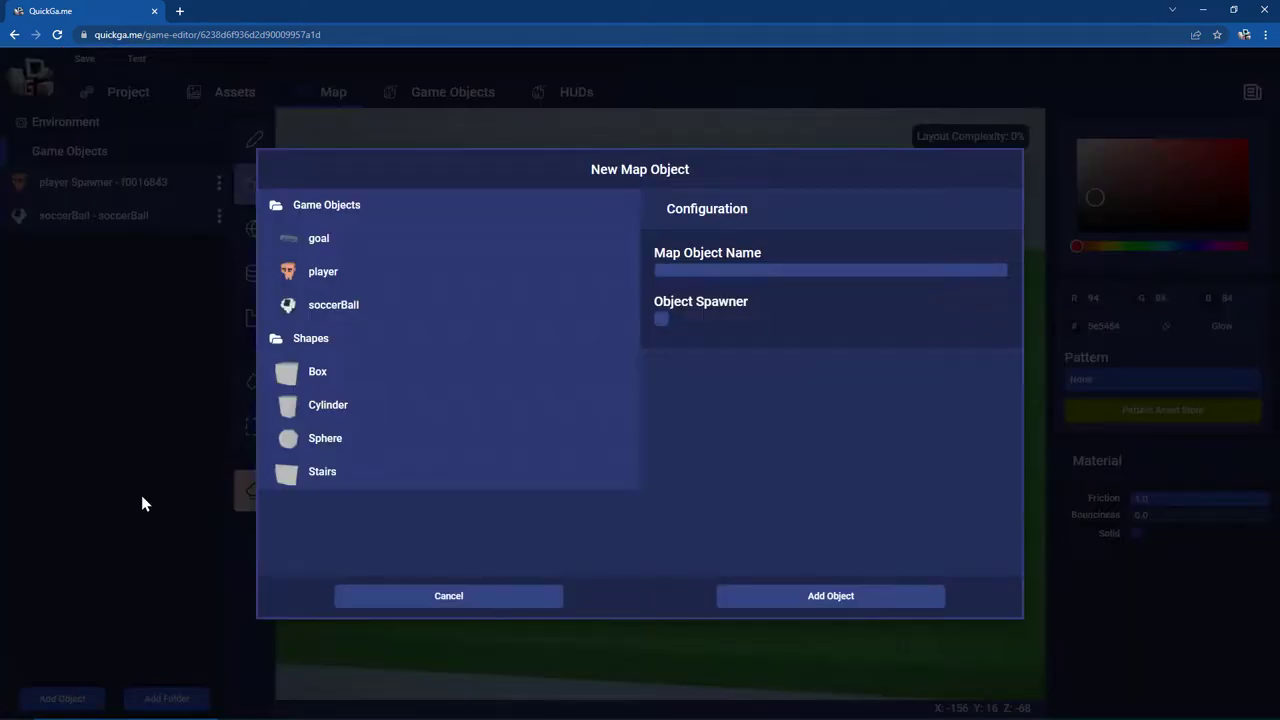
click(831, 595)
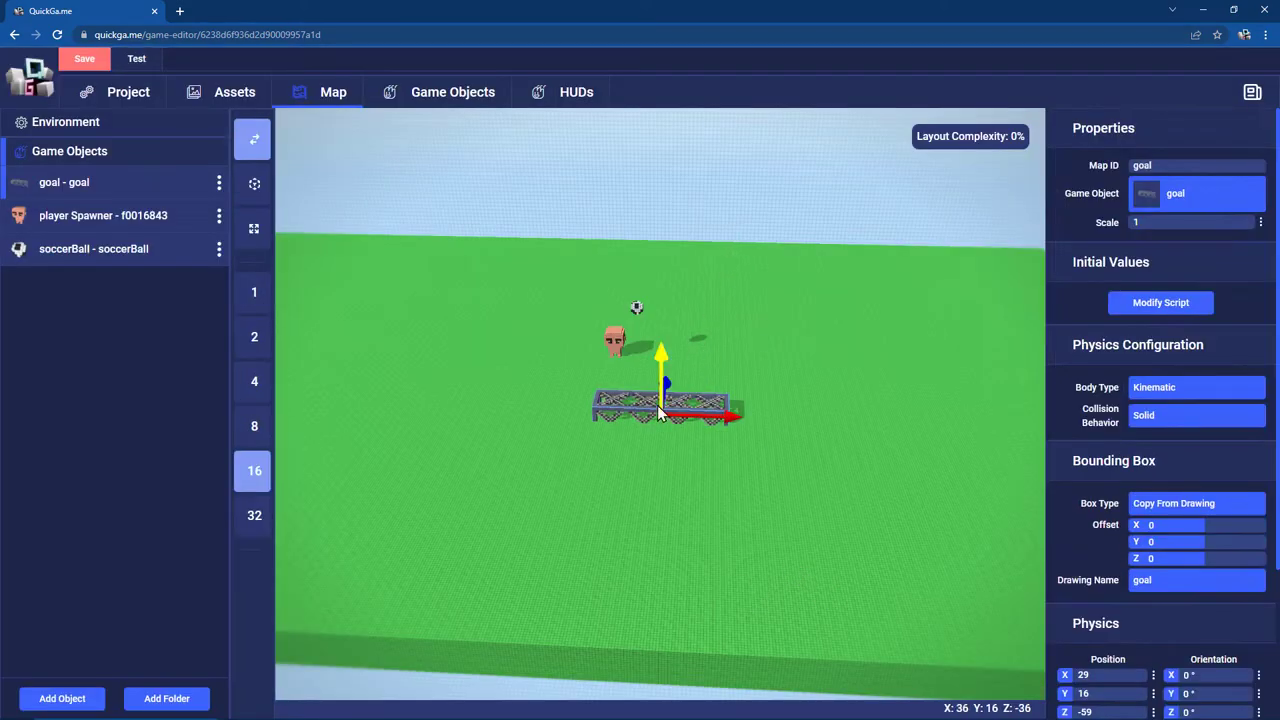
mouse_move(1148, 222)
mouse_down()
mouse_move(1166, 222)
mouse_move(1155, 223)
mouse_up()
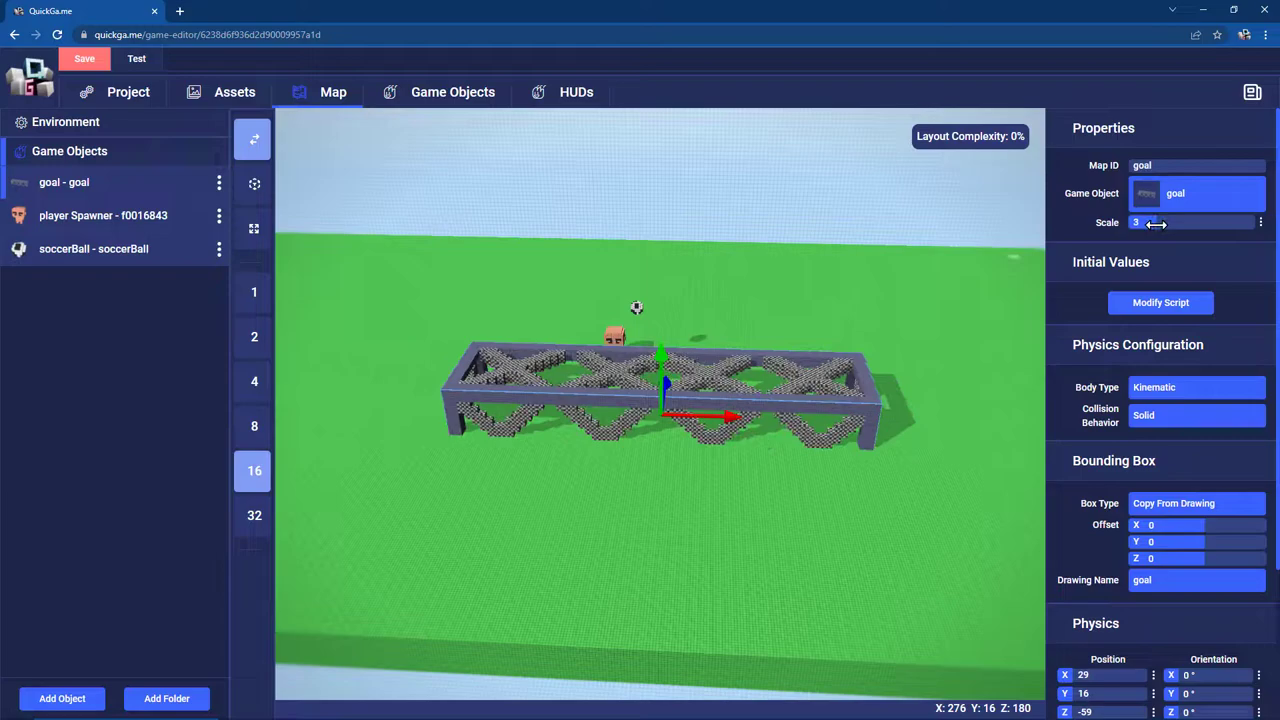
drag(663, 362, 665, 314)
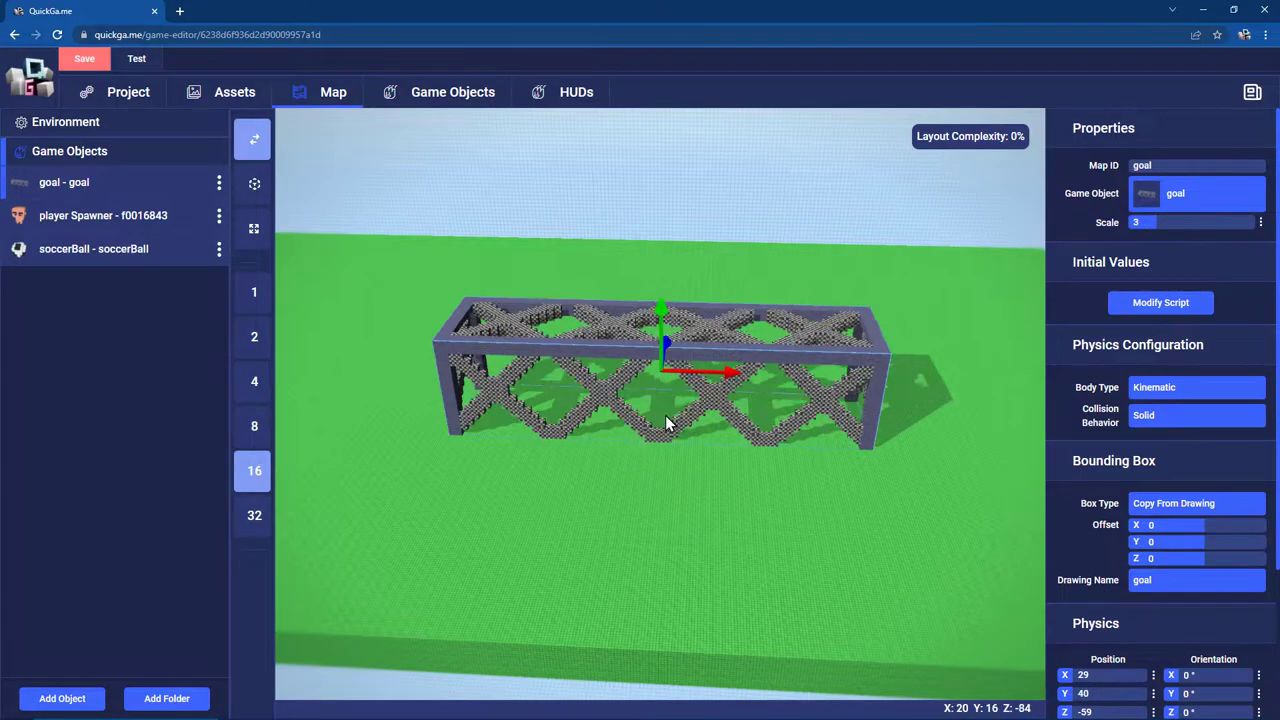
- Move the goal along the X axis to about -179 and rotate it 90° about the Y axis
right_drag(665, 417, 774, 383)
drag(598, 370, 417, 334)
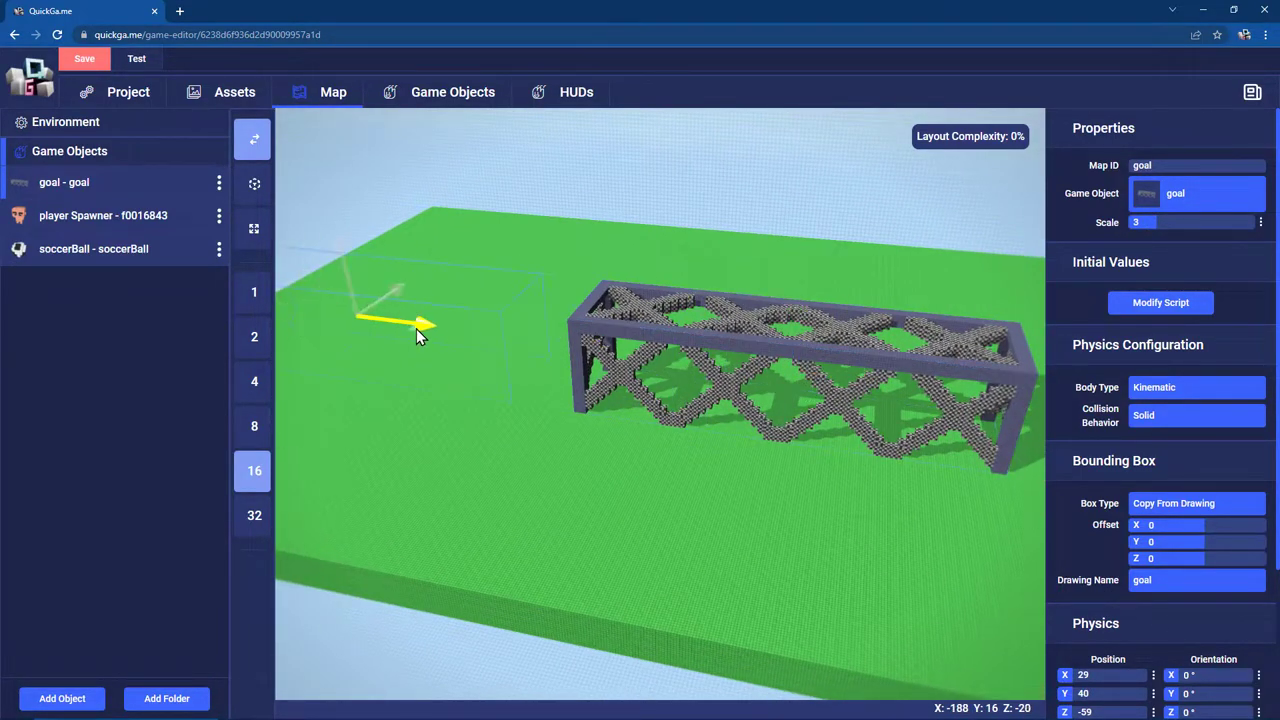
click(254, 183)
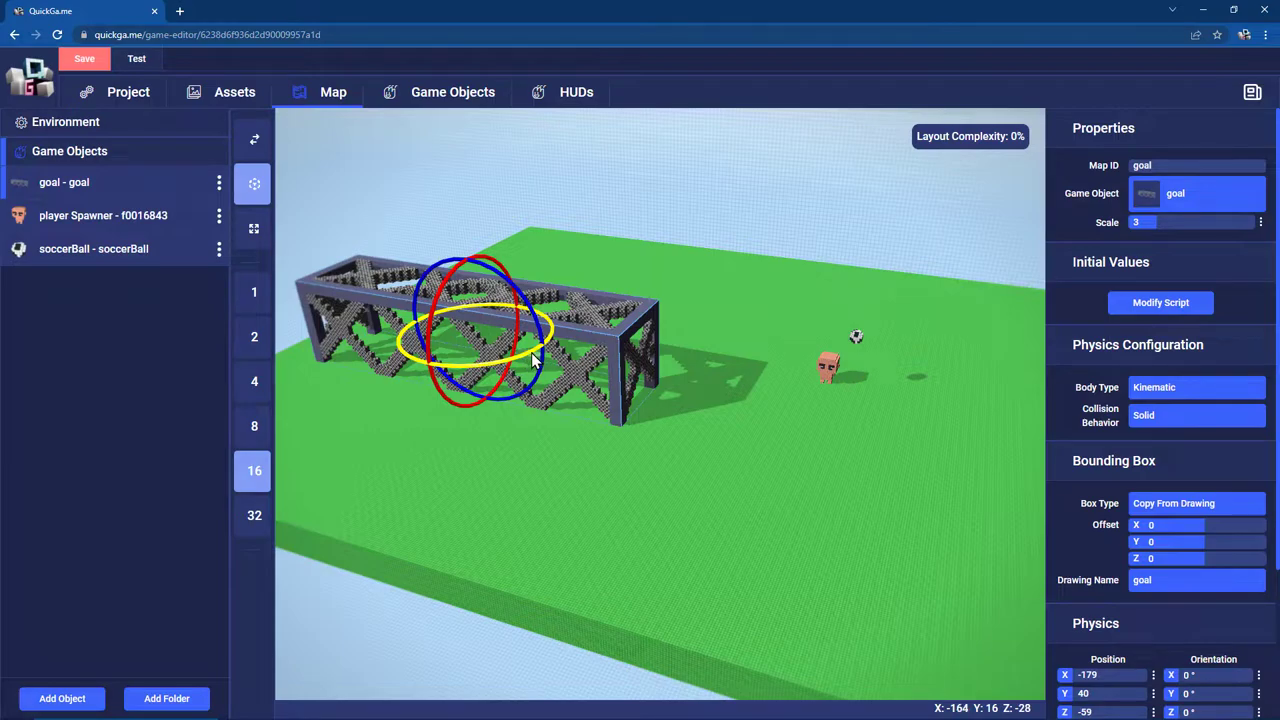
drag(533, 362, 551, 405)
- Set the goal's Z position to 0 and move it outward to X -227 at the end of the field
scroll(1194, 687, down, 1)
drag(1106, 646, 927, 640)
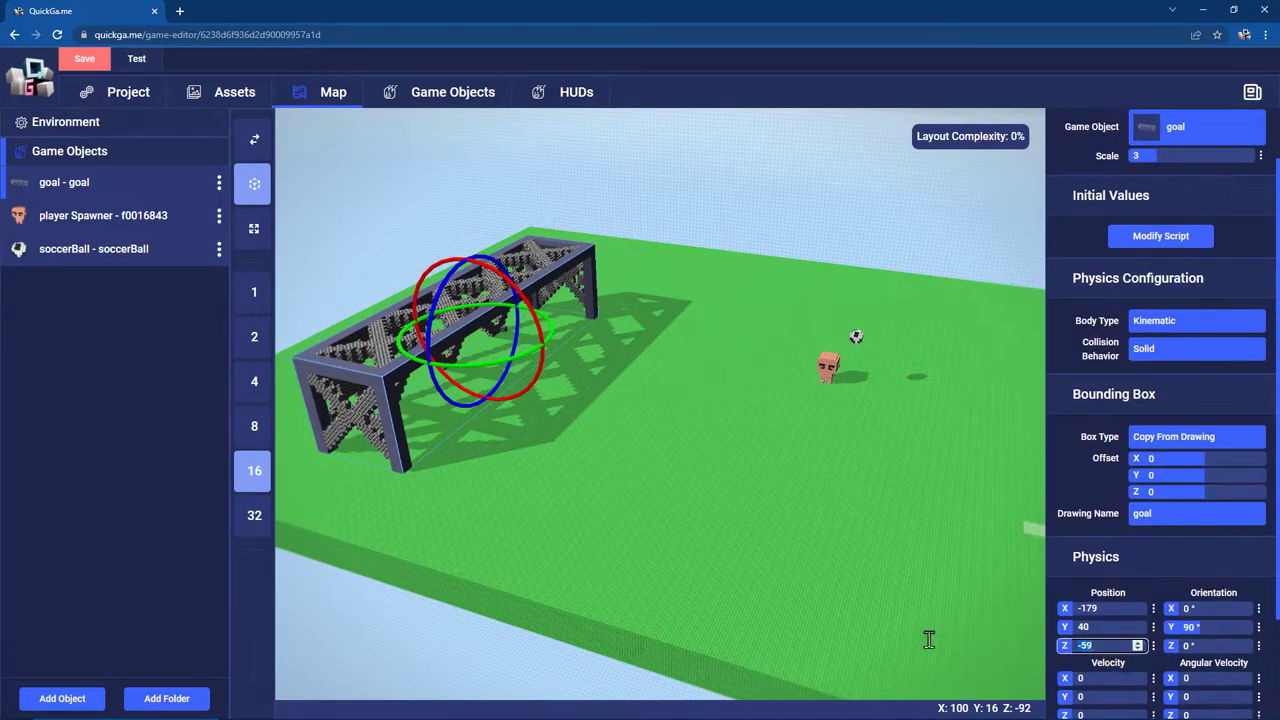
text(0)
click(254, 139)
drag(602, 299, 500, 292)
- Place a second copy of the goal at the opposite end of the field, scaled like the first
scroll(660, 332, down, 3)
right_drag(697, 329, 858, 342)
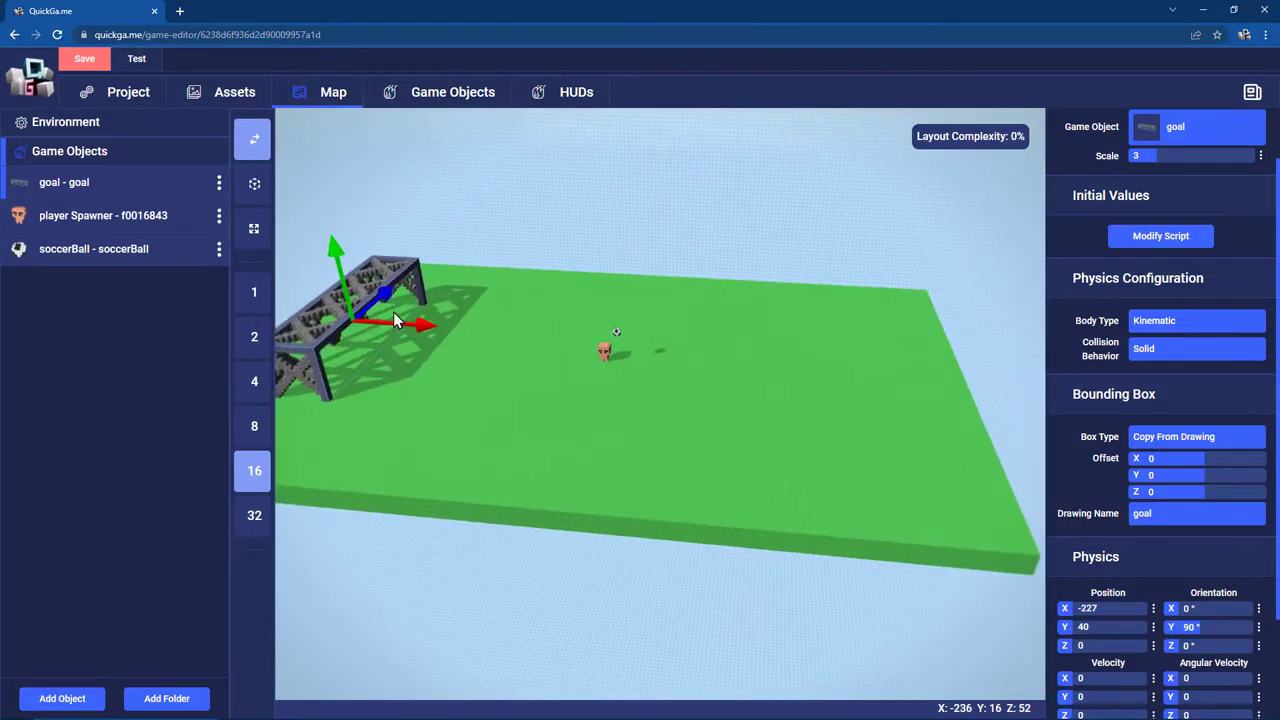
click(994, 375)
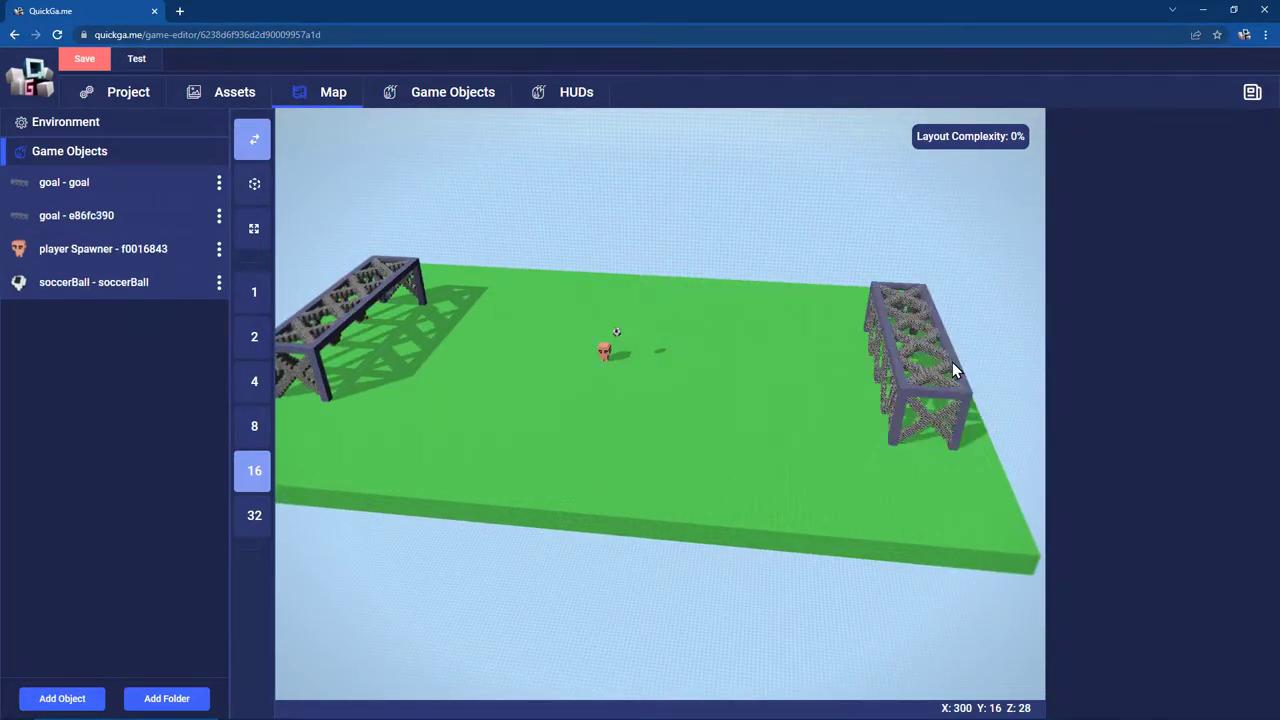
- Rotate the second goal so its open side faces the field, and save the project
click(254, 184)
drag(905, 393, 862, 258)
drag(935, 282, 930, 240)
click(254, 139)
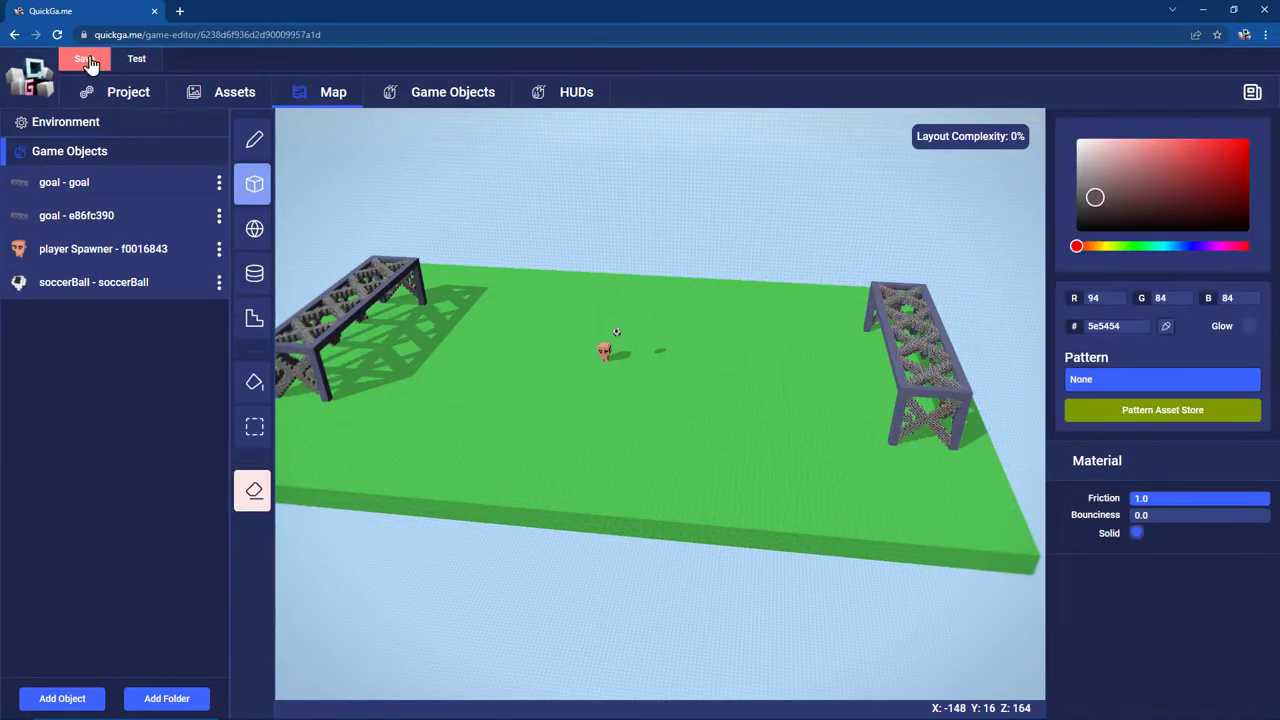
click(84, 58)
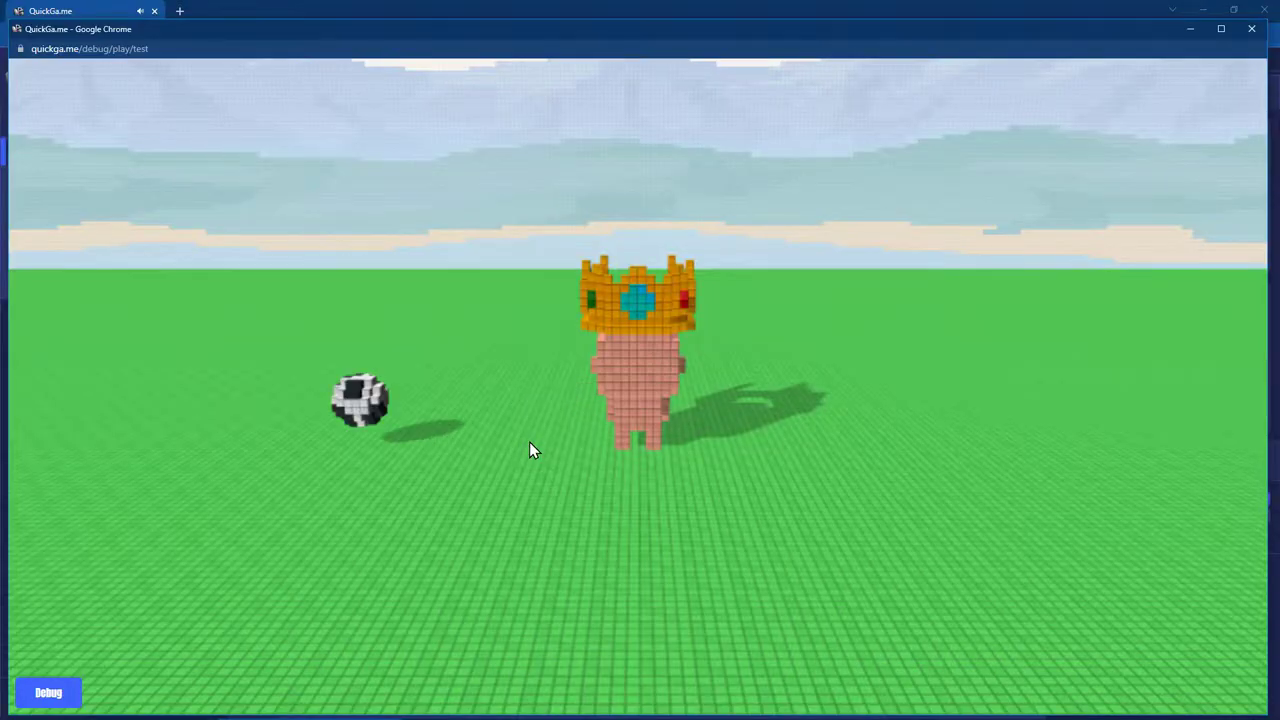
- Playtest the map by running the player around the ball and toward a goal
click(529, 445)
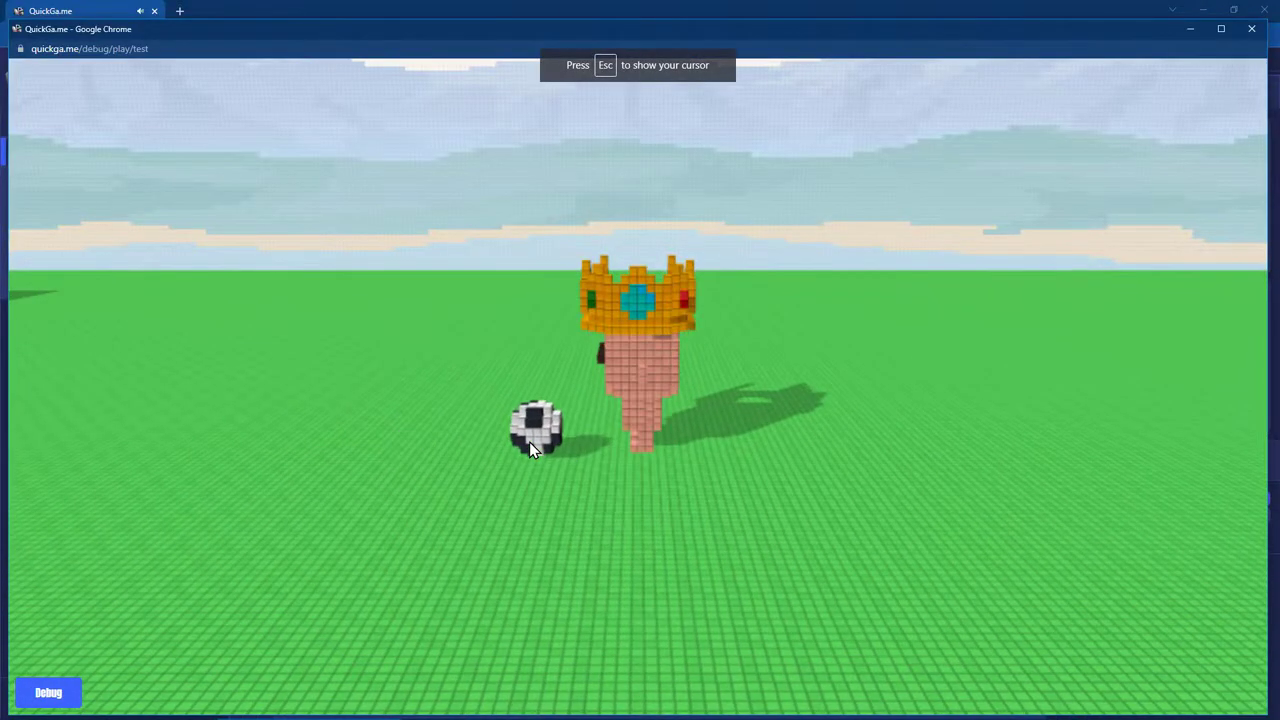
key(a)
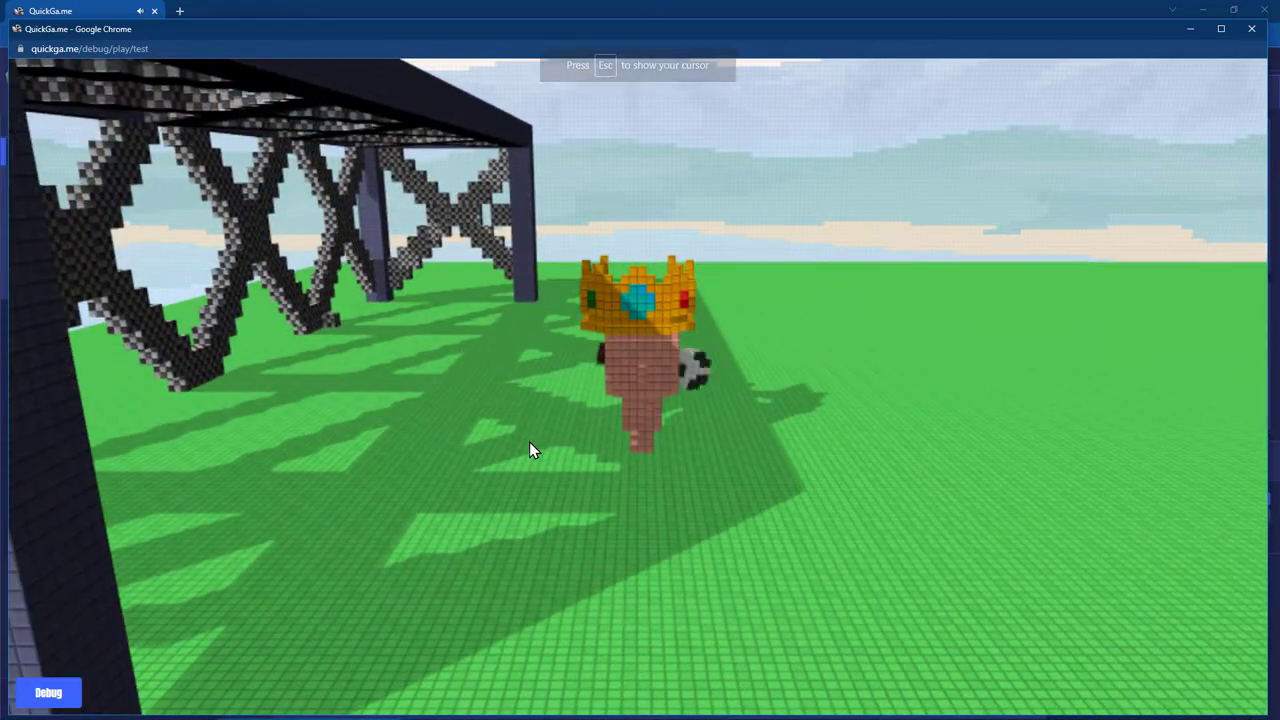
key(a)
key(d)
key(w)
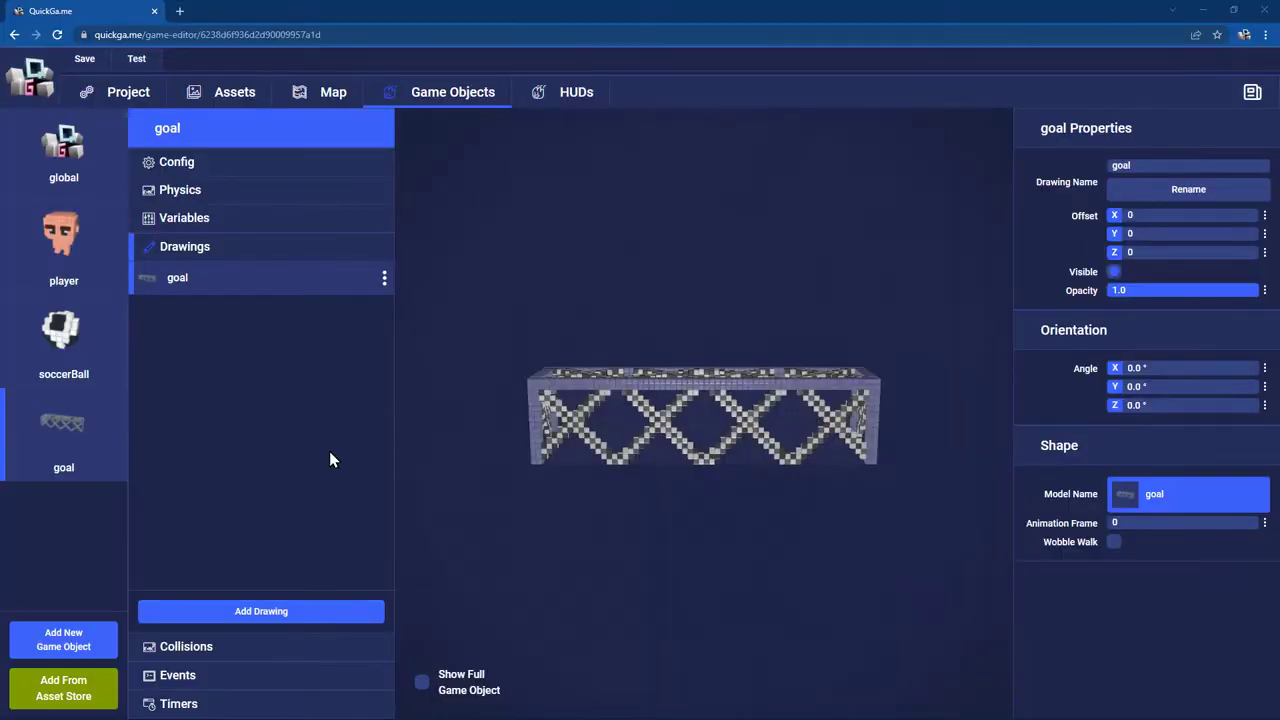
- Add a soccerBall collision to the goal that, when myNormal.z === 1, destroys the ball and creates a new soccerBall at (0, 32, 0)
click(284, 648)
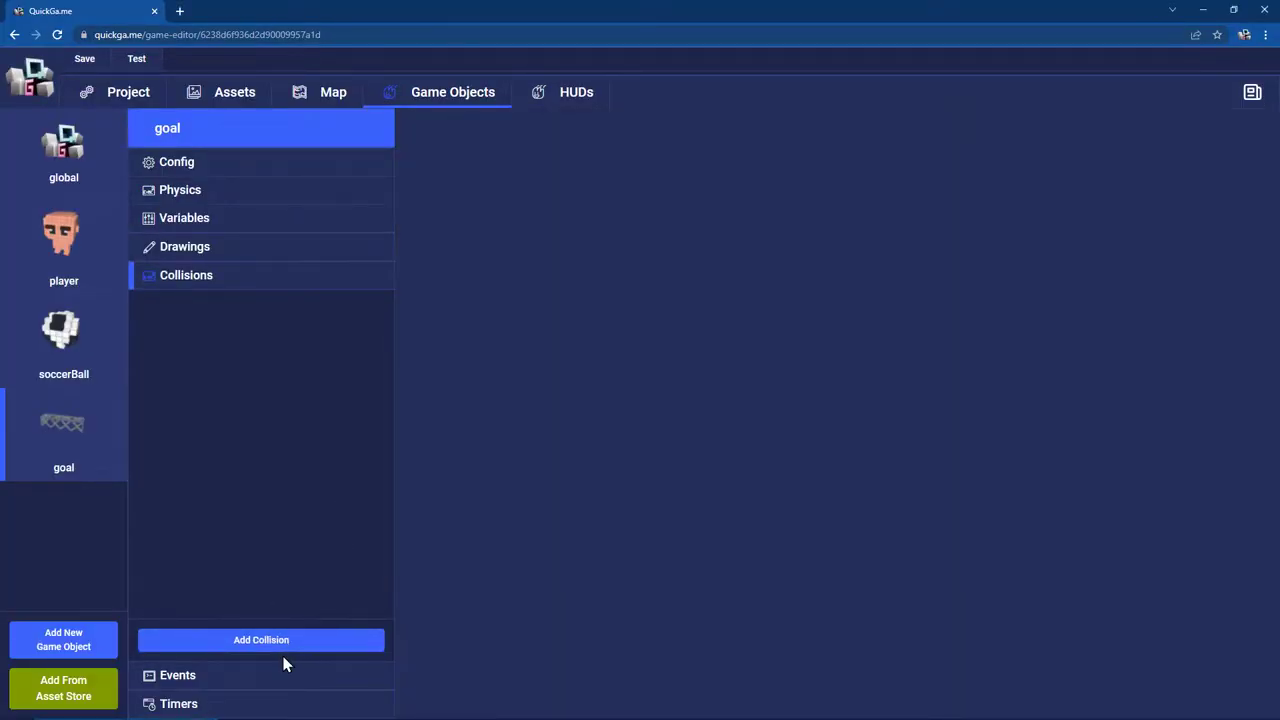
click(282, 648)
click(192, 340)
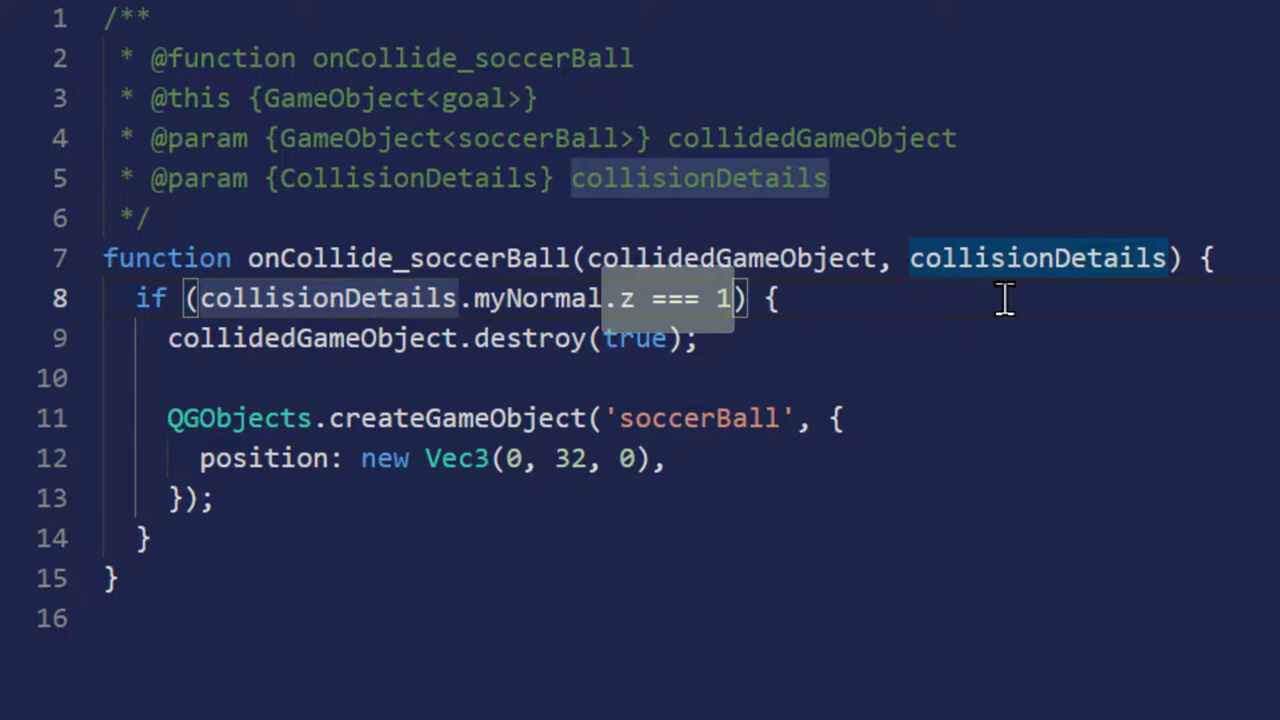
drag(251, 331, 504, 330)
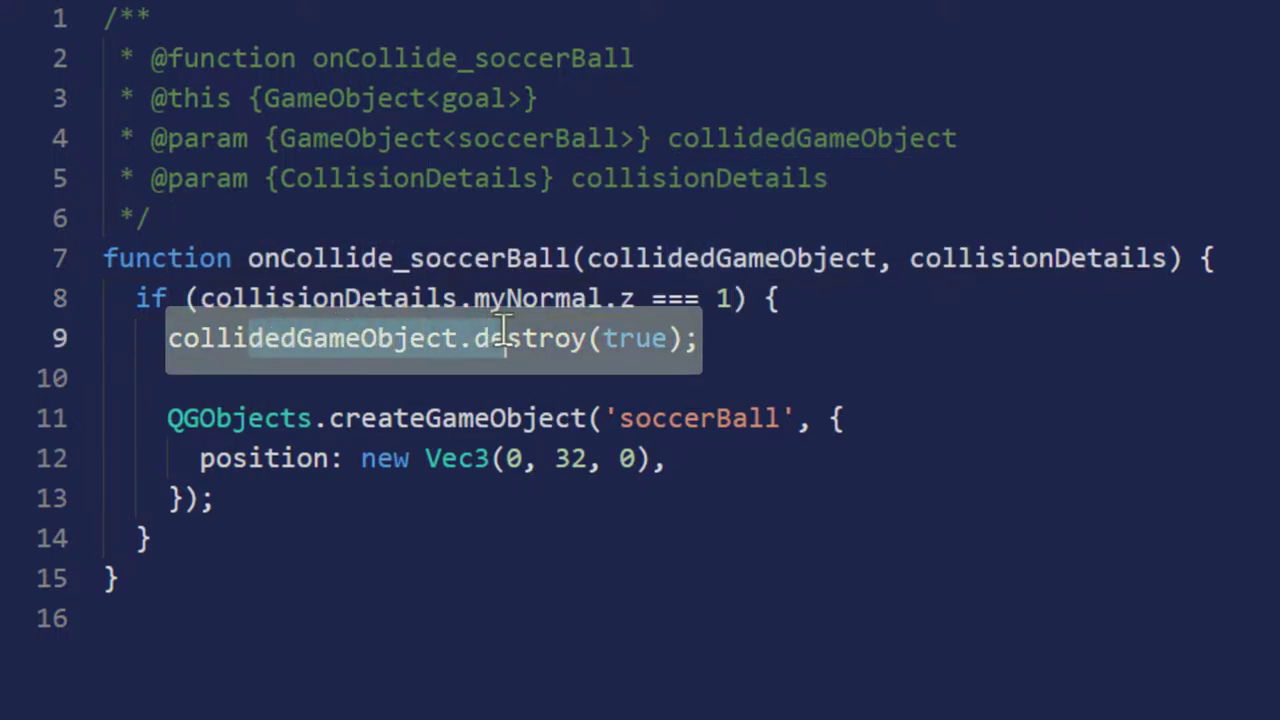
drag(252, 421, 378, 417)
click(651, 416)
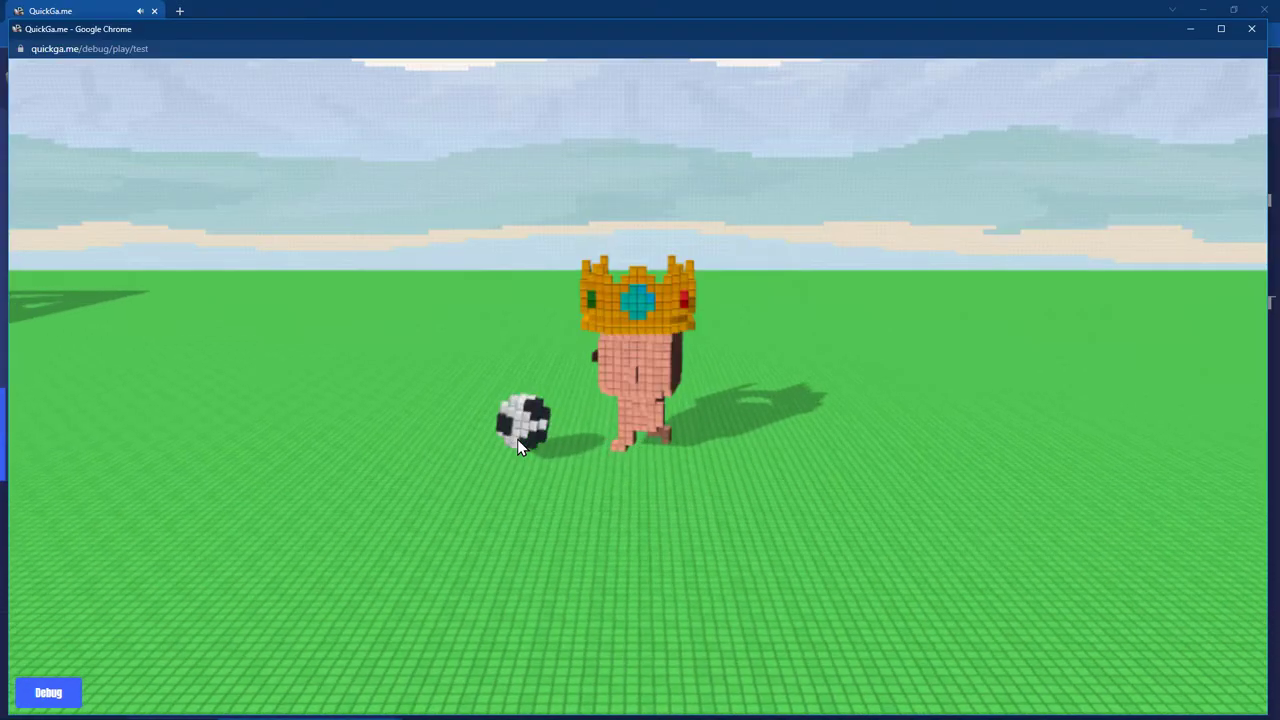
- Playtest the goal collision by moving the player against the ball
key(a)
key(s)
key(d)
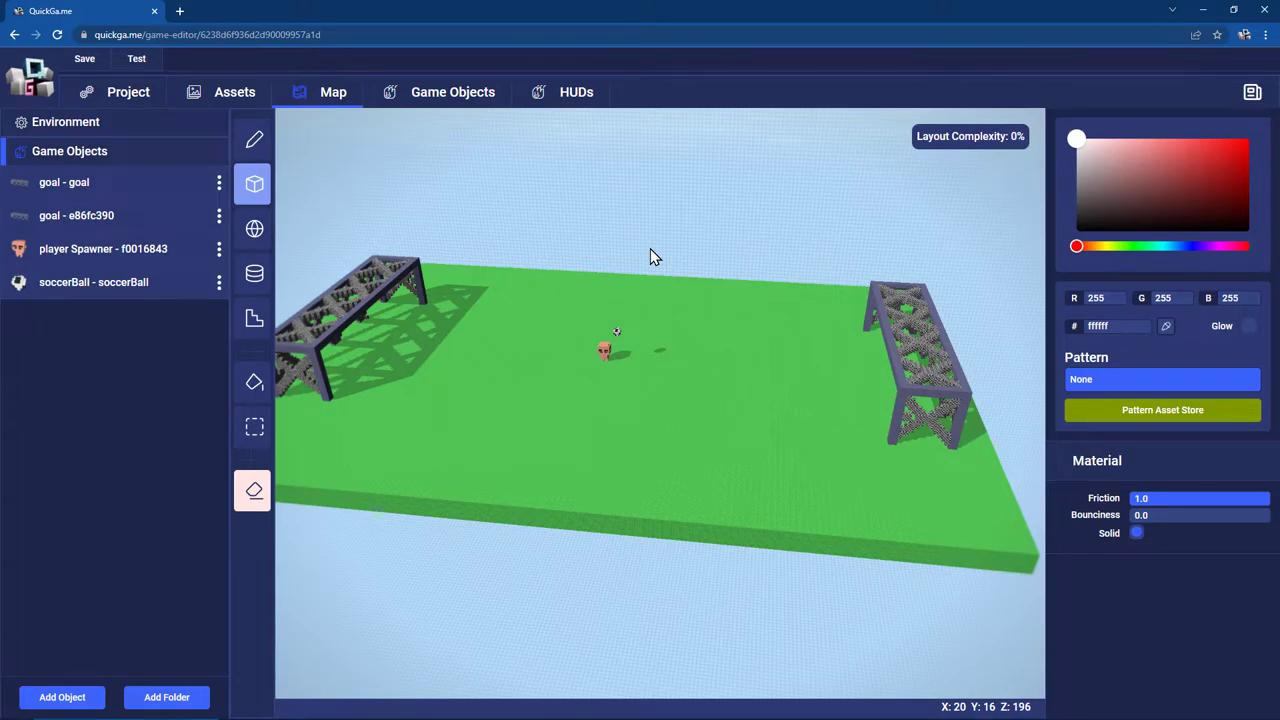
- Draw a white halfway line across the middle of the field with the box tool
click(629, 251)
key(w)
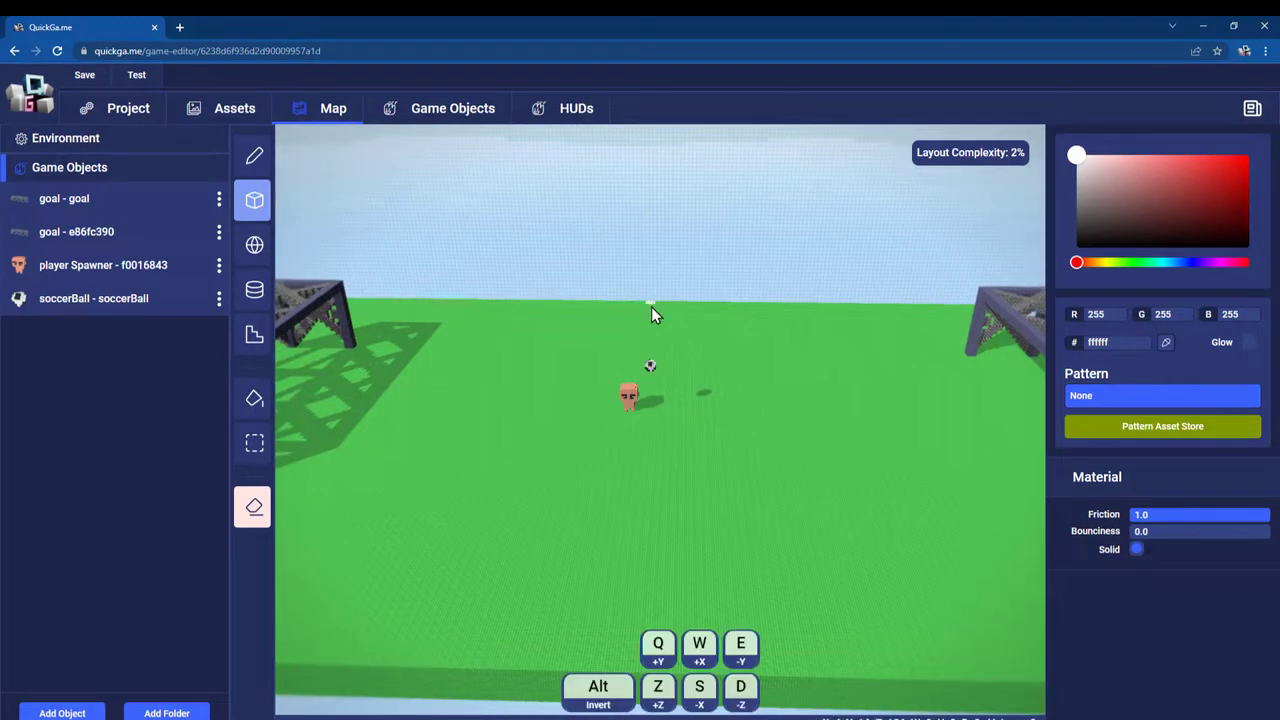
drag(654, 314, 629, 523)
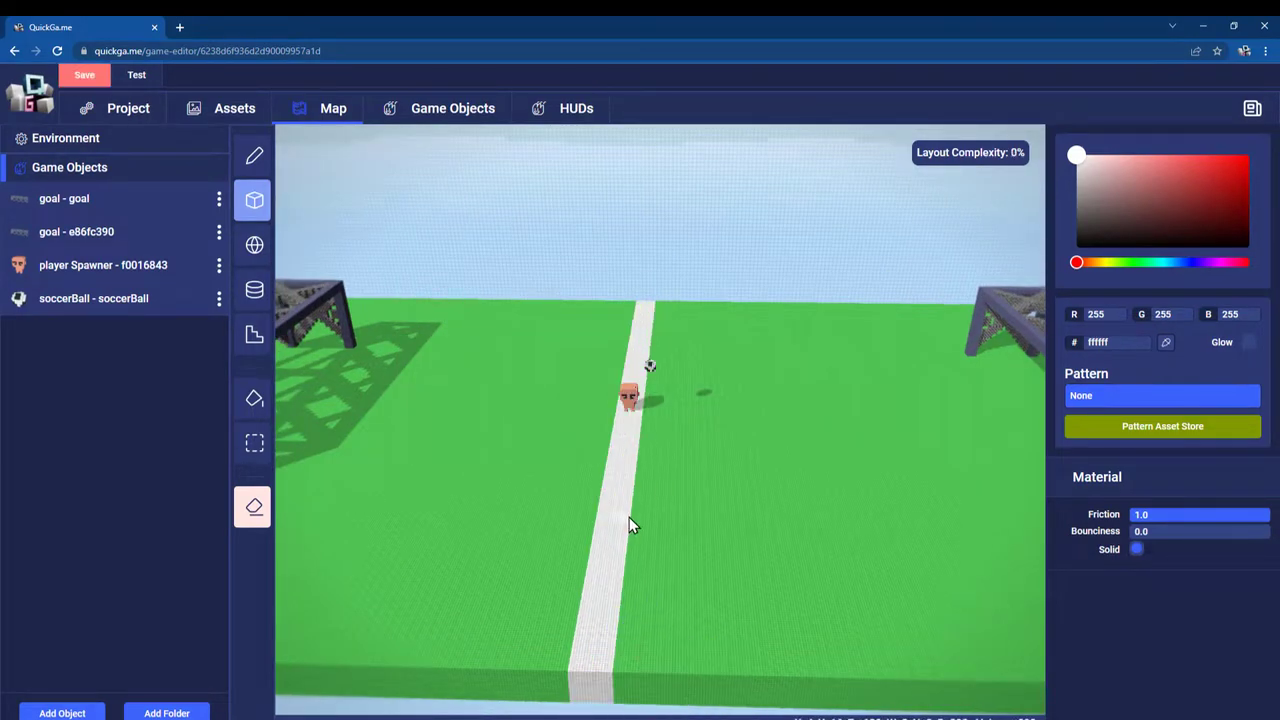
- Draw a white rectangular penalty-area outline on the grass around each goal
drag(334, 423, 770, 375)
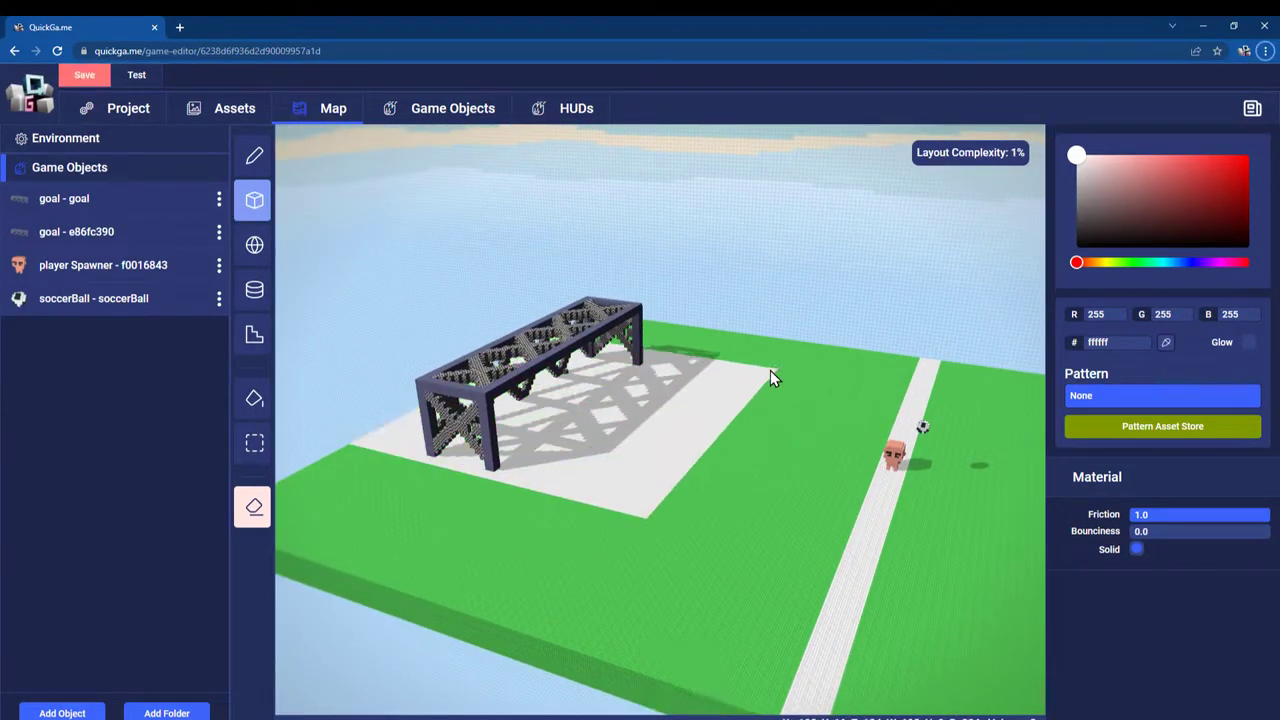
key(ctrl+z)
drag(353, 446, 760, 365)
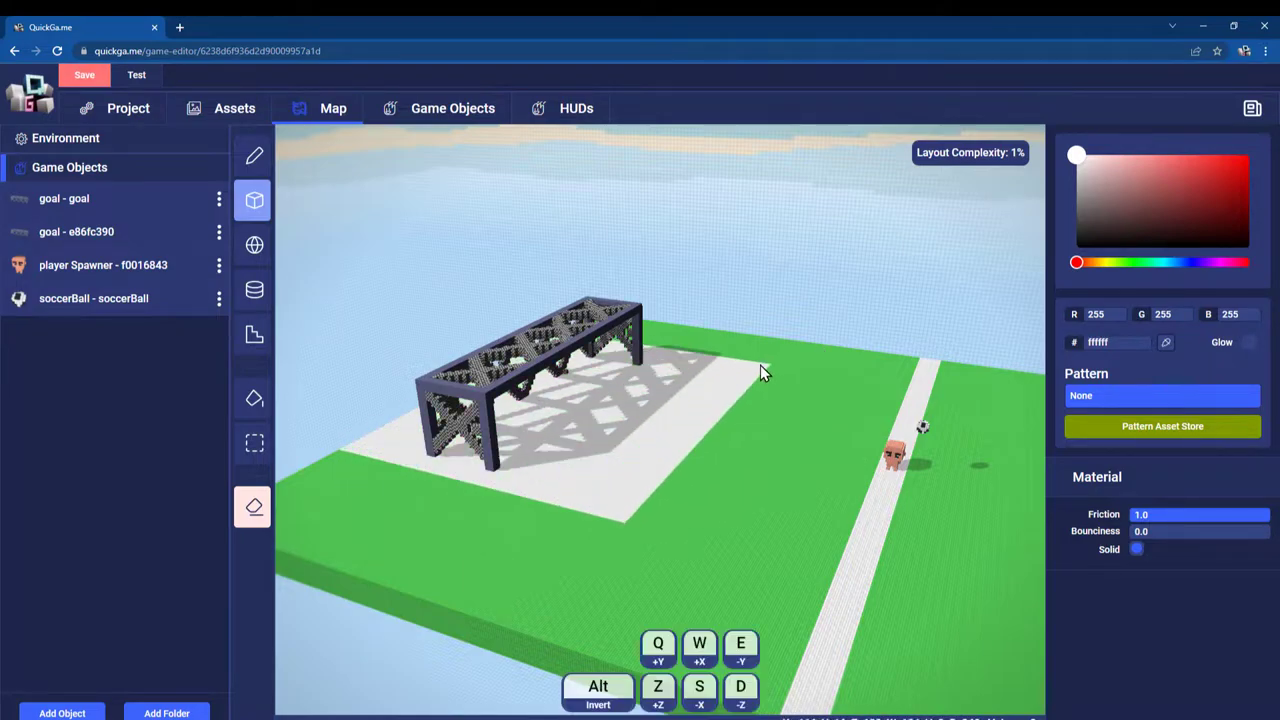
drag(344, 446, 763, 366)
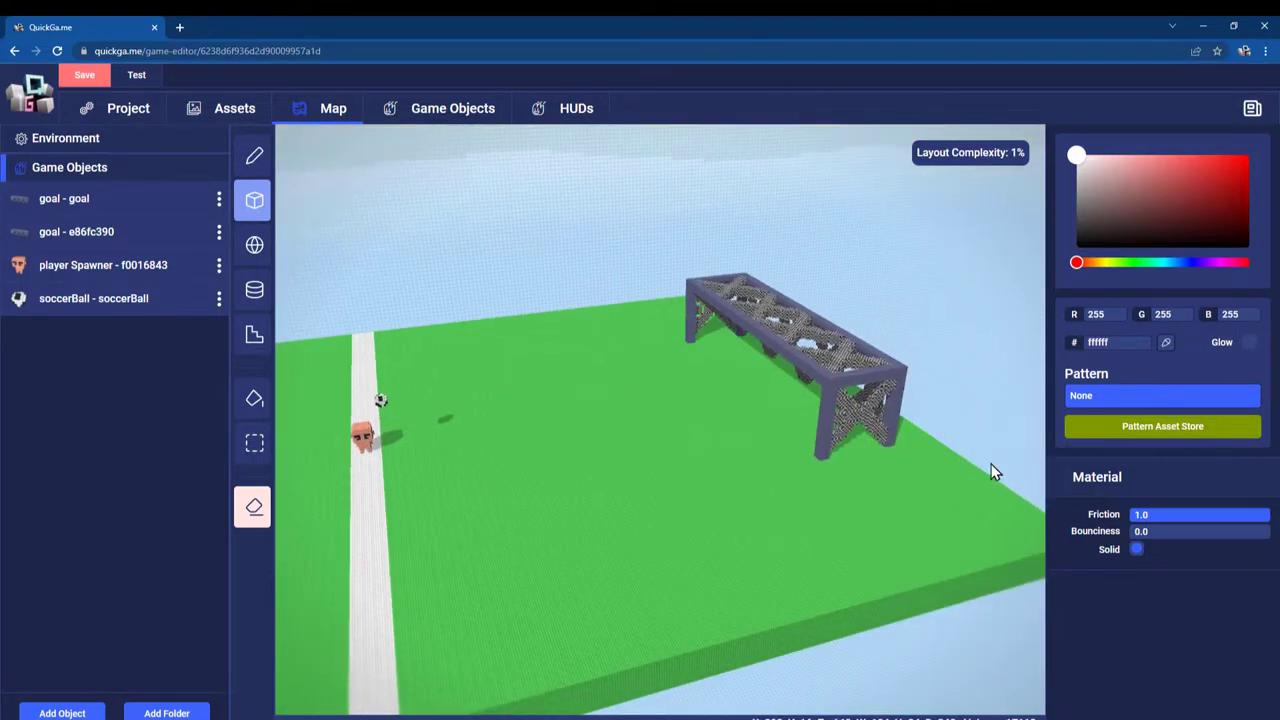
drag(978, 466, 602, 340)
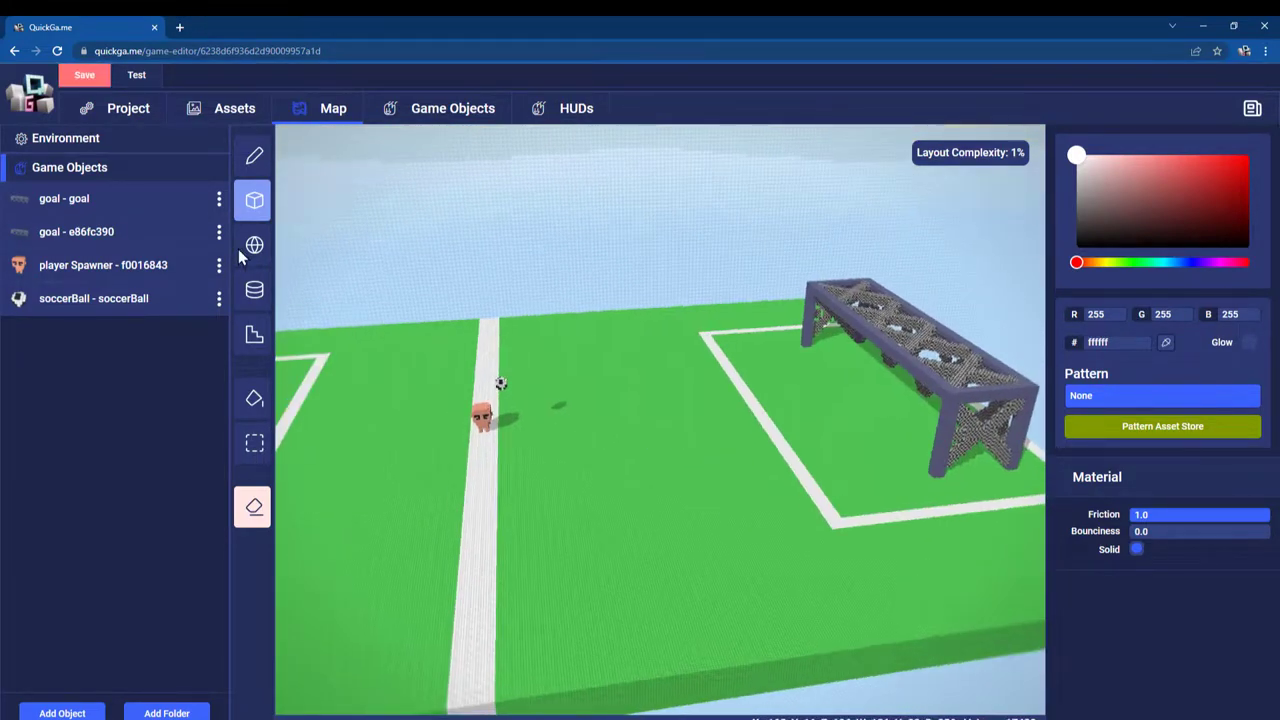
- Add a filled white circle at midfield and a smaller one on the inner edge of each penalty area
click(254, 246)
click(254, 290)
drag(390, 362, 612, 508)
drag(709, 414, 845, 472)
right_drag(845, 472, 660, 430)
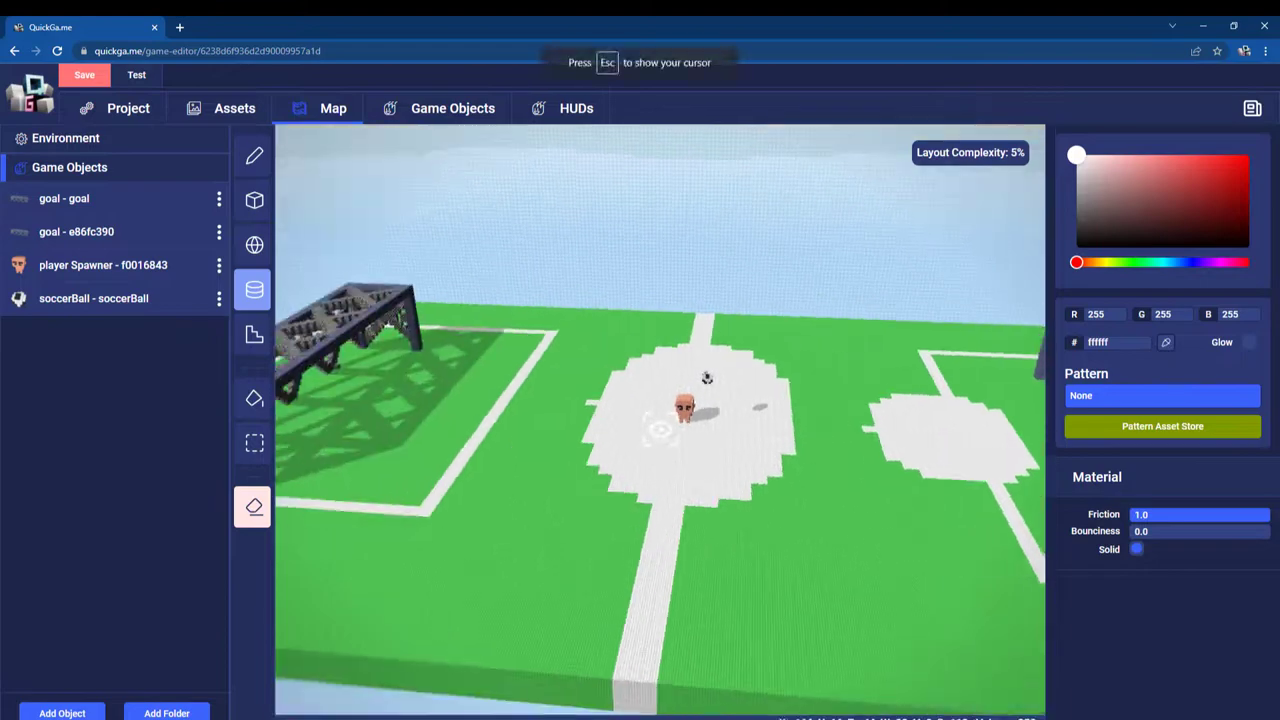
drag(428, 378, 550, 466)
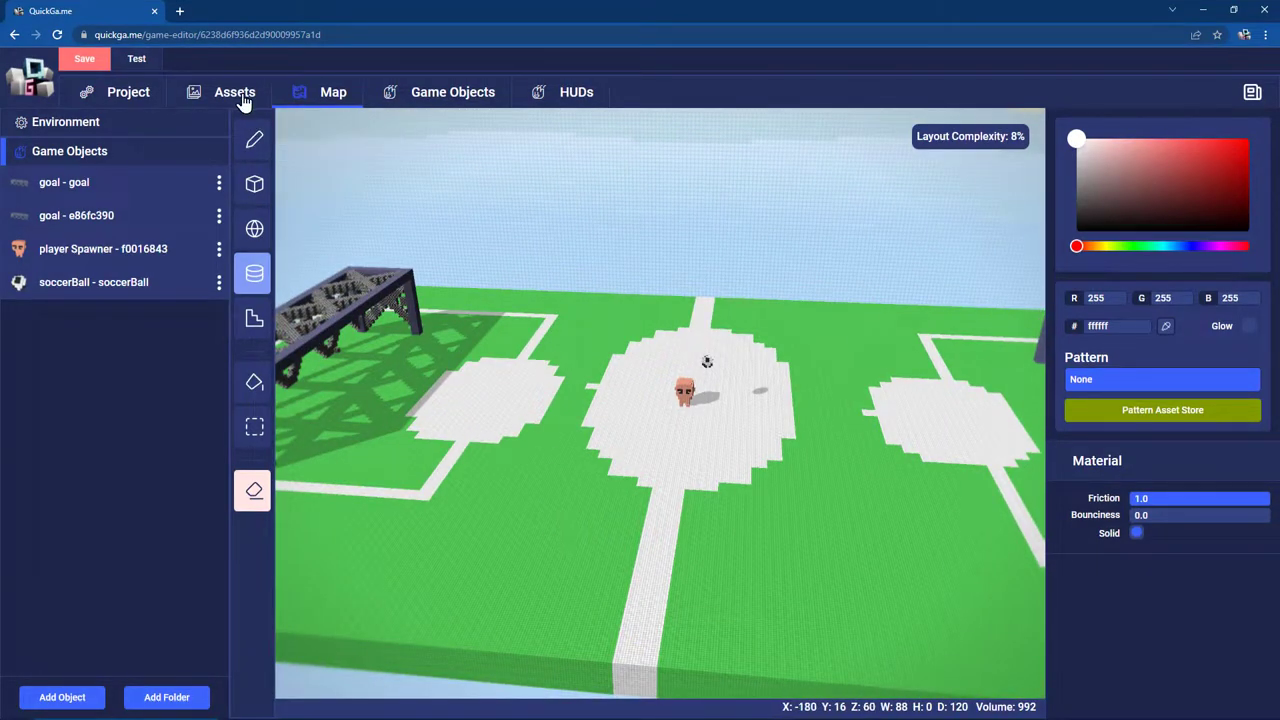
- Create a new 2D Pattern asset named grass
click(240, 98)
click(66, 656)
click(571, 367)
click(557, 400)
click(547, 418)
text(ga)
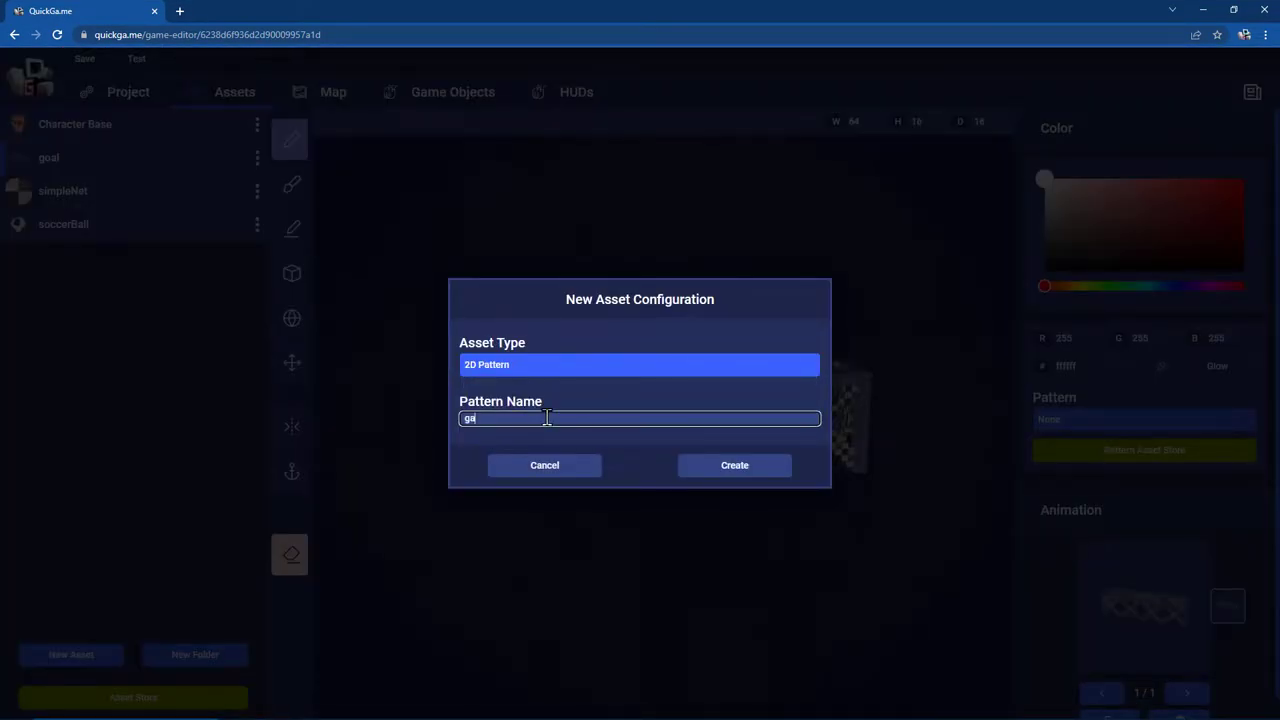
key(BackSpace)
text(rass)
click(735, 465)
- Resize the grass pattern to 8 by 8 and paint it with patches of dark green shades
double_click(926, 121)
text(8)
double_click(985, 121)
text(8)
click(1177, 191)
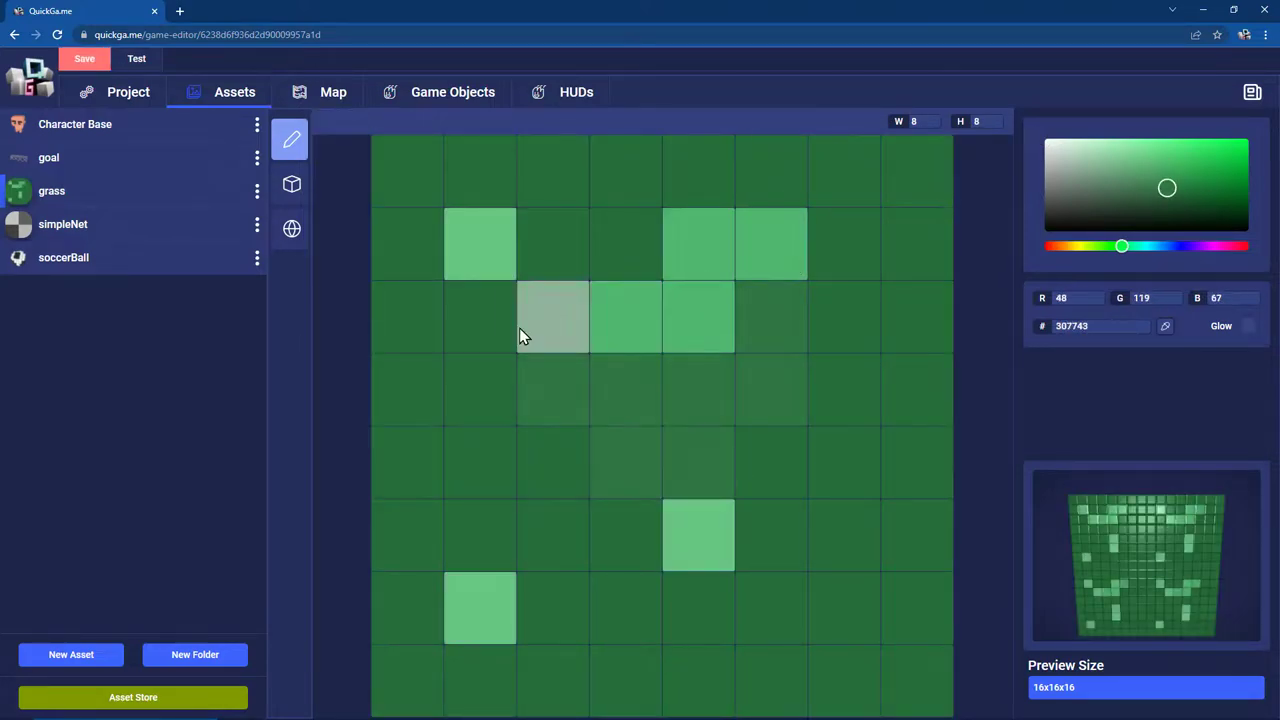
click(1164, 163)
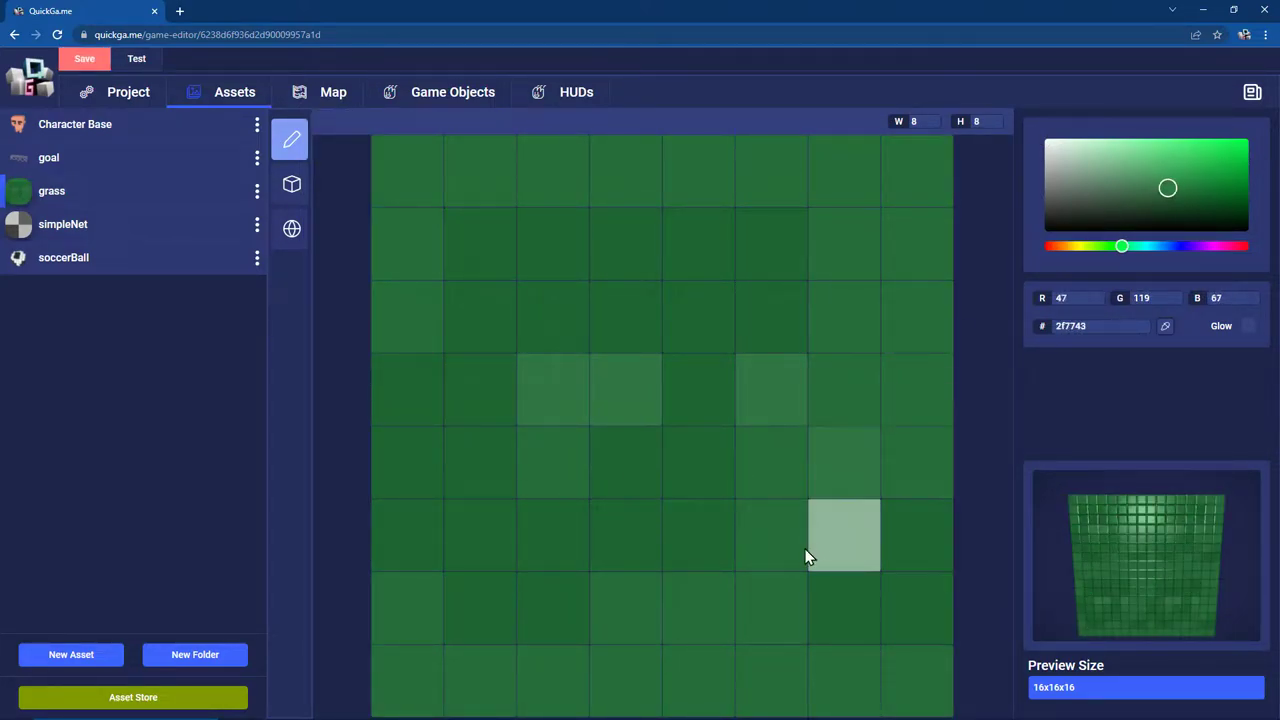
- Fill the green areas of the field on the map with the grass pattern, using white as the base color
click(318, 92)
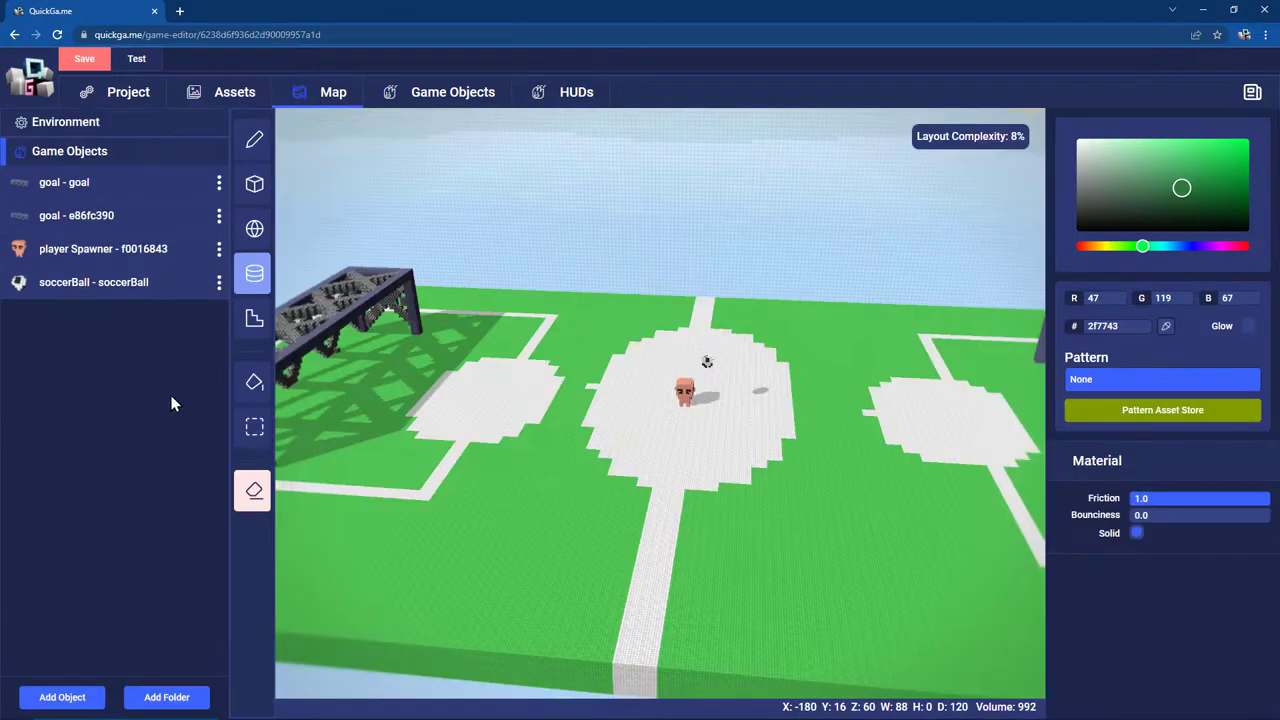
click(254, 381)
click(1160, 382)
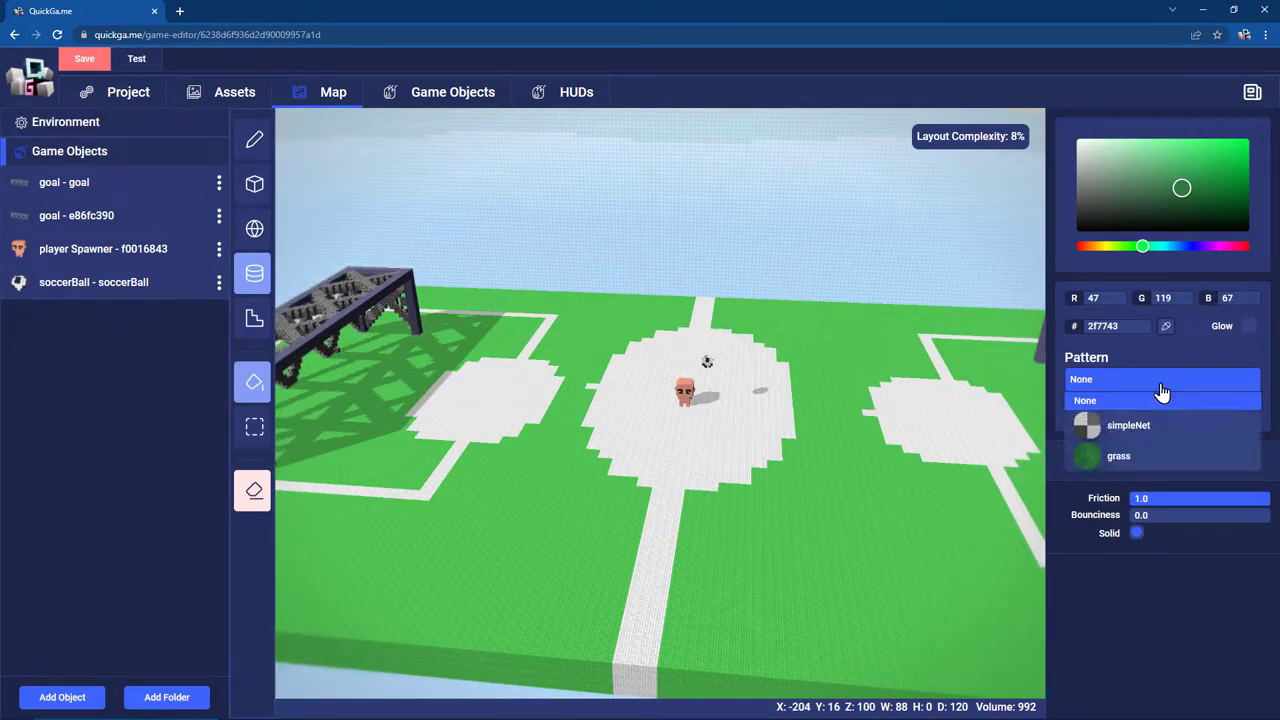
click(1115, 455)
click(1077, 139)
click(800, 591)
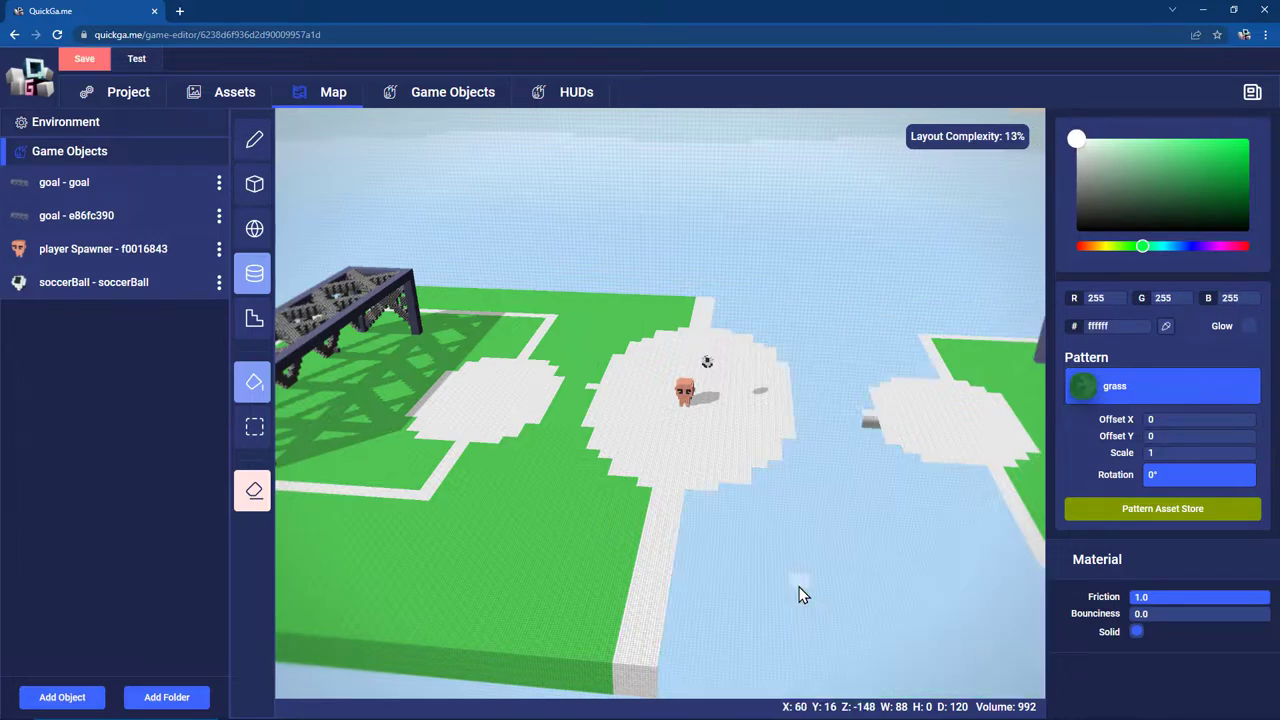
click(533, 540)
- Refill the green areas with the grass pattern at scale 4 and raise the pattern scale to 5
right_drag(581, 503, 826, 225)
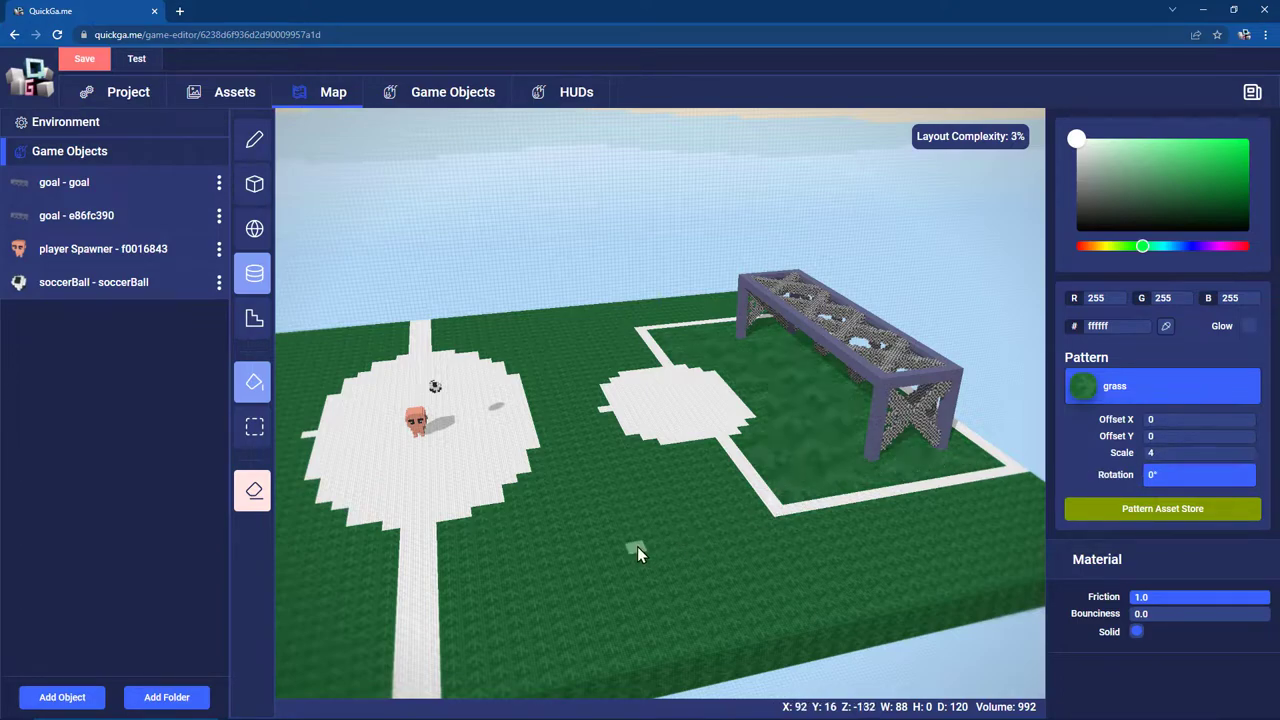
right_drag(279, 621, 577, 403)
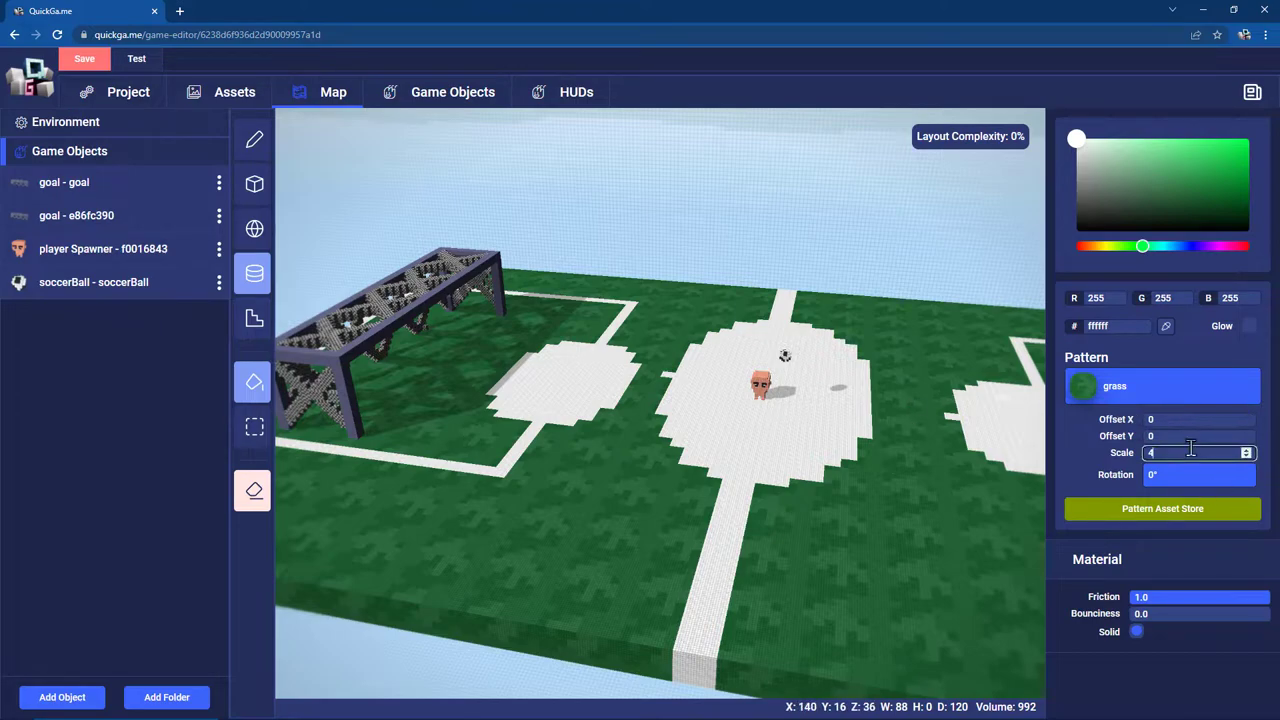
scroll(1191, 448, up, 1)
right_drag(600, 434, 718, 436)
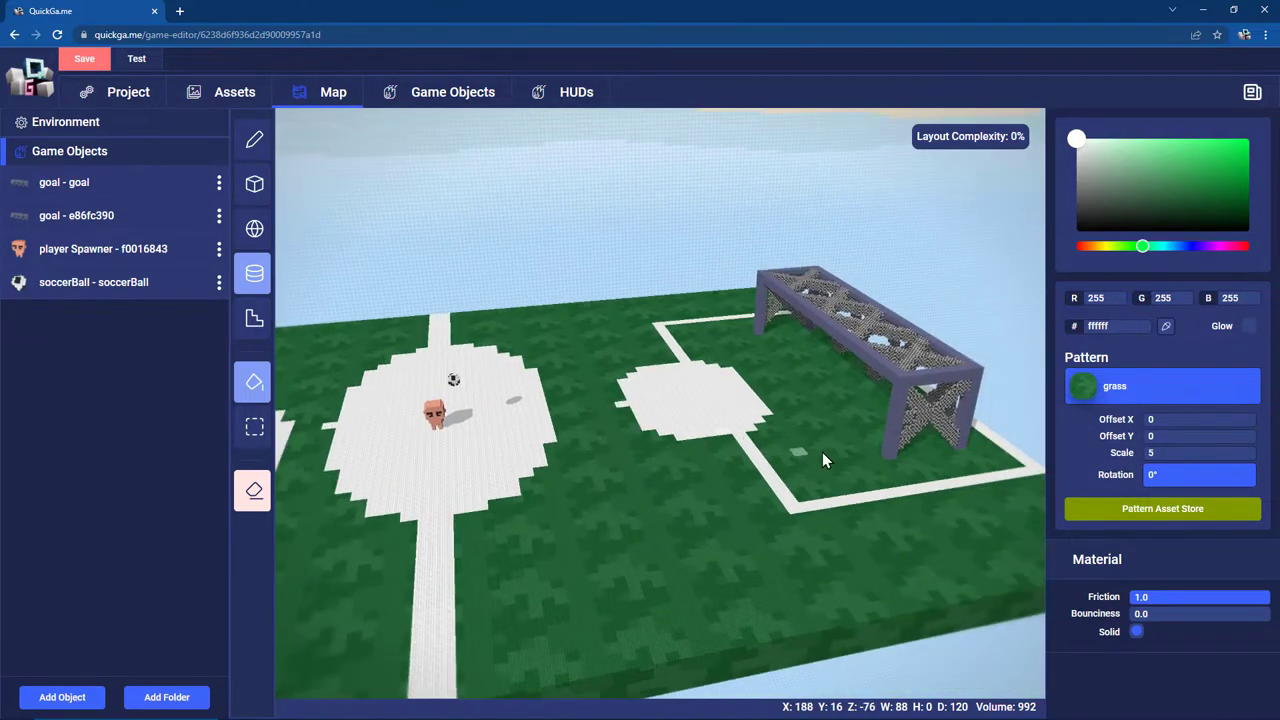
- Playtest the grass field by running and jumping with the player near the ball
click(136, 58)
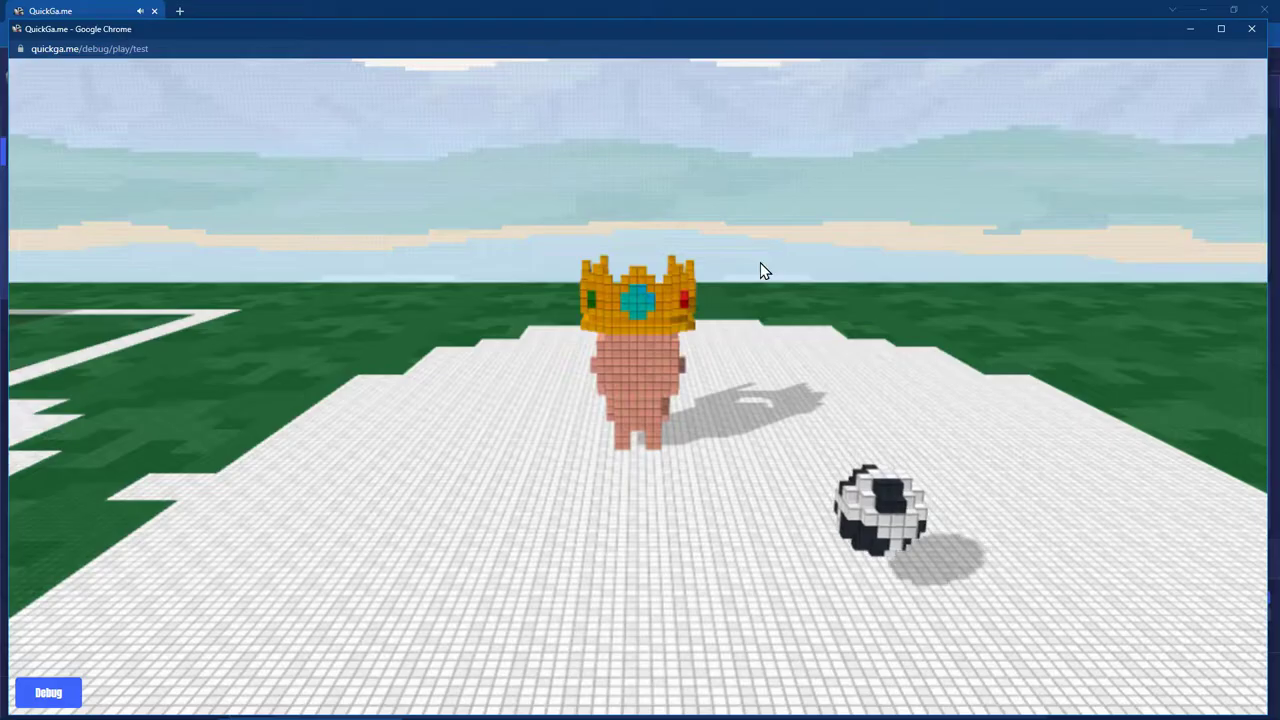
key(w)
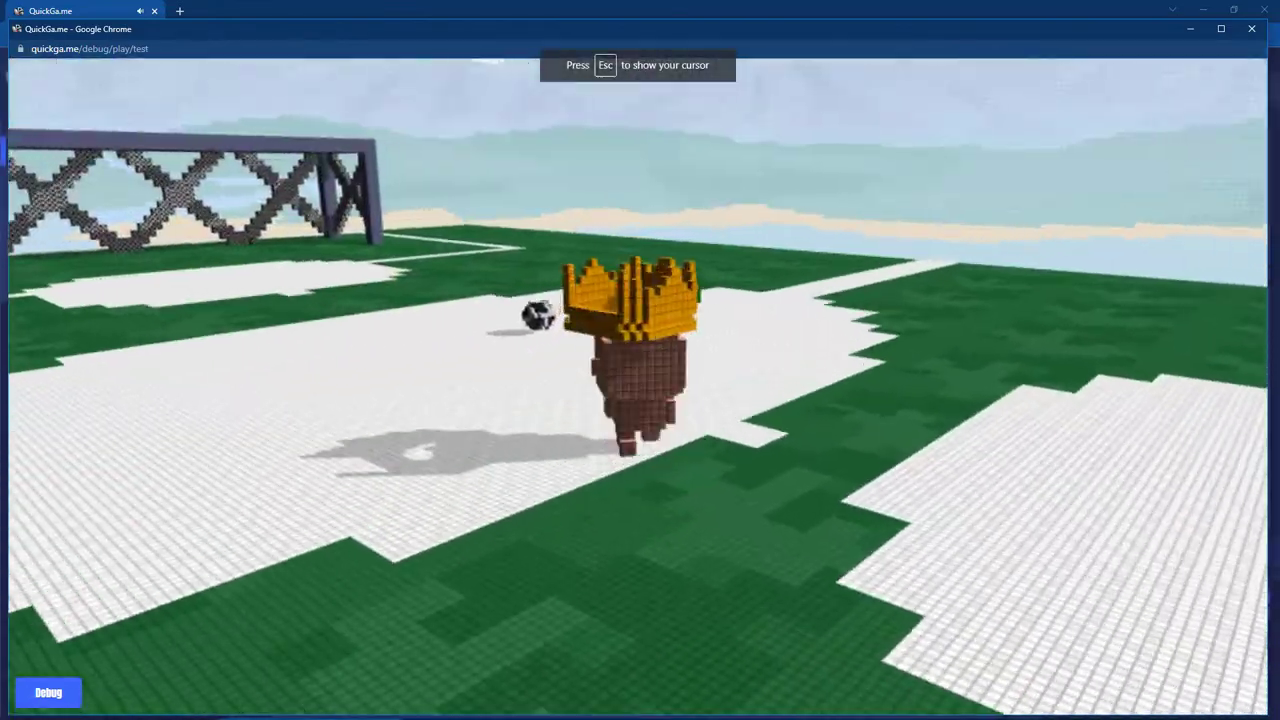
key(space)
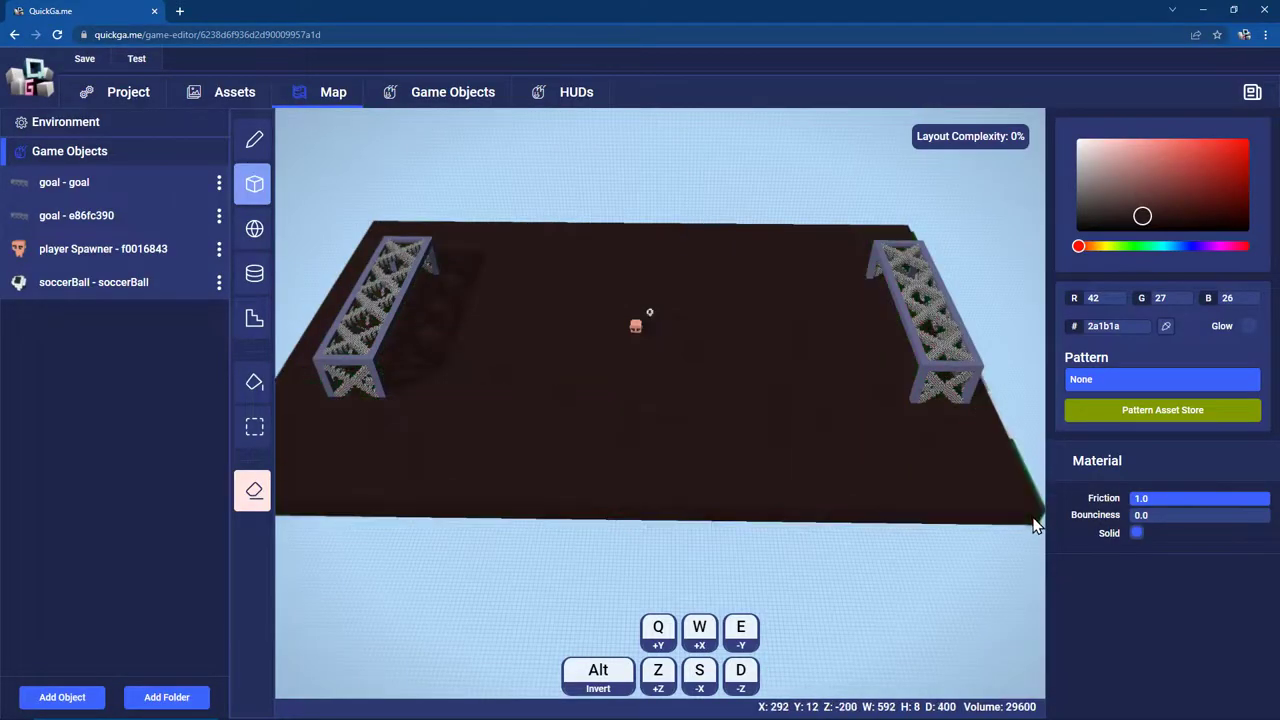
- Build a dark brown (#2a1b1a) border wall around the field, about 616 by 432 in footprint, and check it in a playtest
key(s)
key(s)
key(s)
key(alt+z)
key(alt+z)
key(z)
key(z)
key(z)
key(d)
key(d)
key(d)
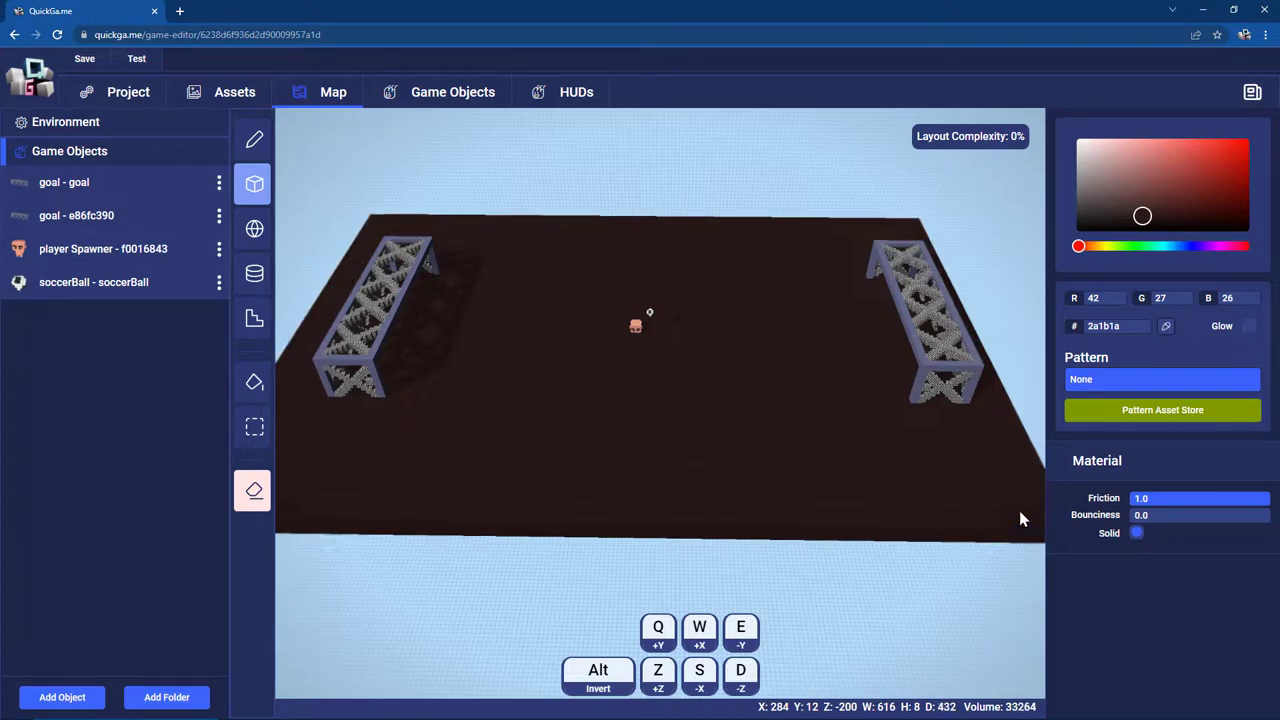
key(d)
key(e)
key(e)
drag(1019, 510, 1054, 467)
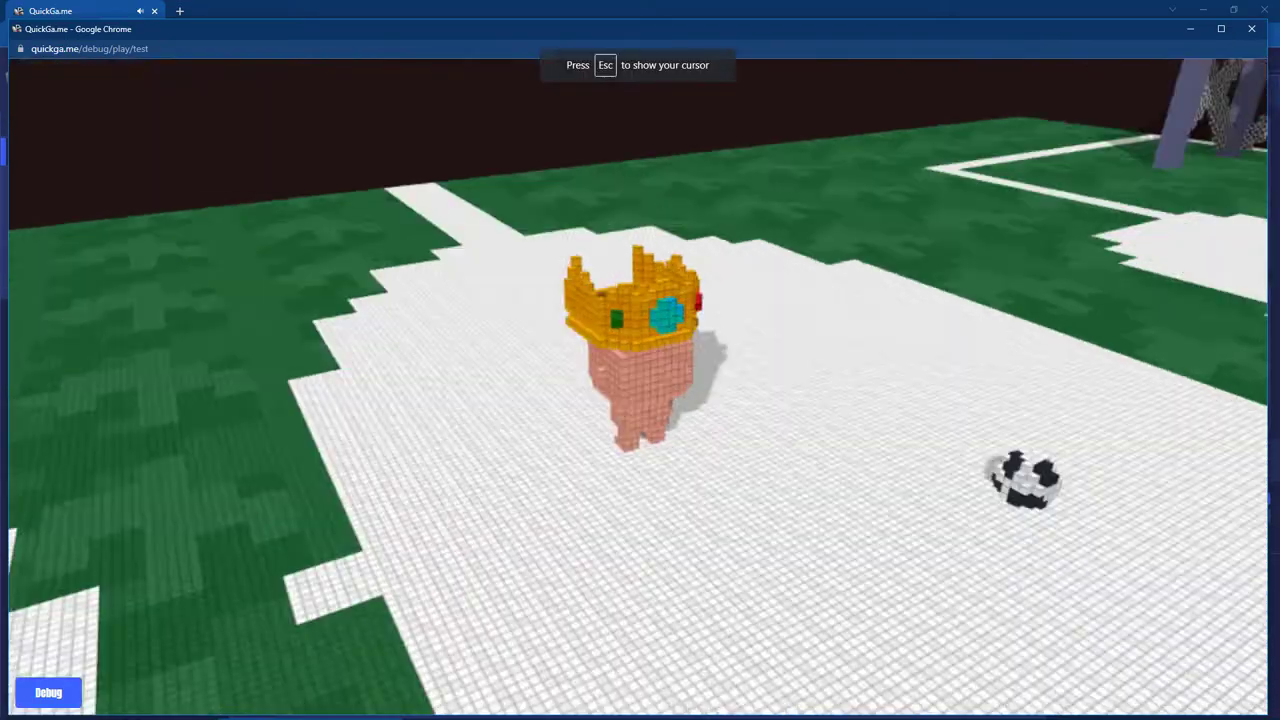
key(w)
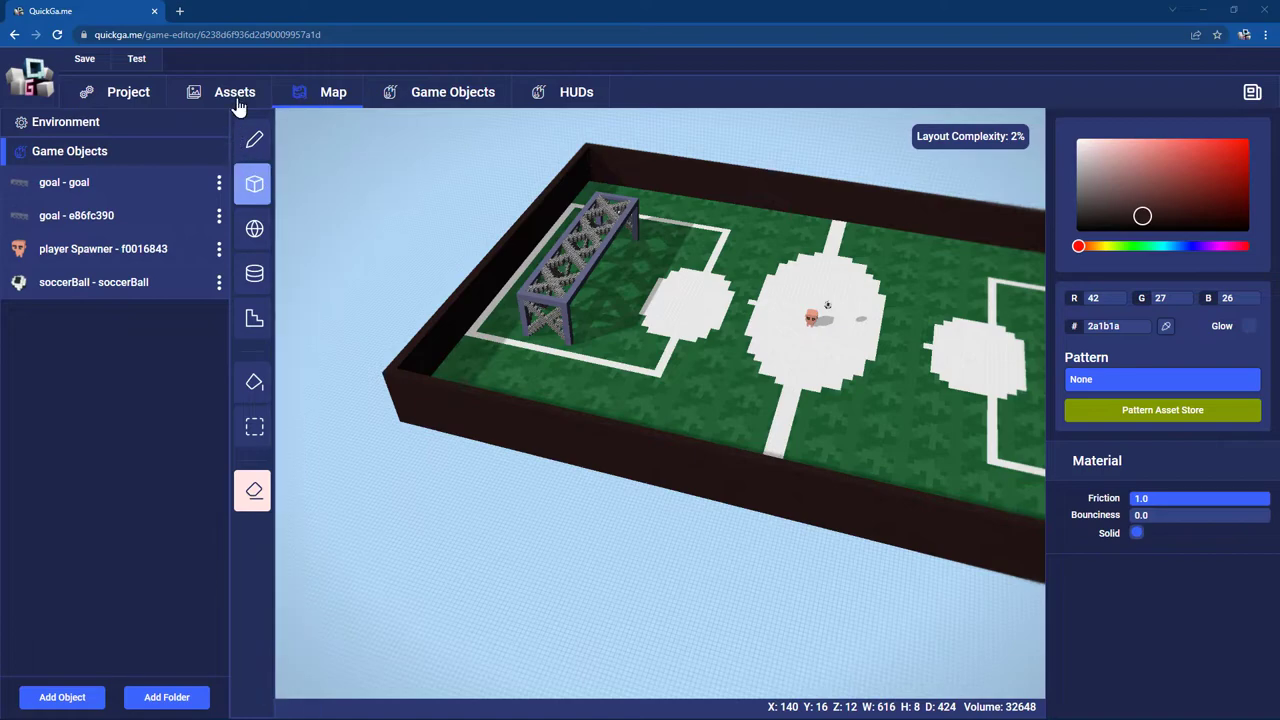
- Create a voxel model named powerup and add off-white (#edeae9) plates on both faces of its dark rounded block
click(236, 94)
click(96, 656)
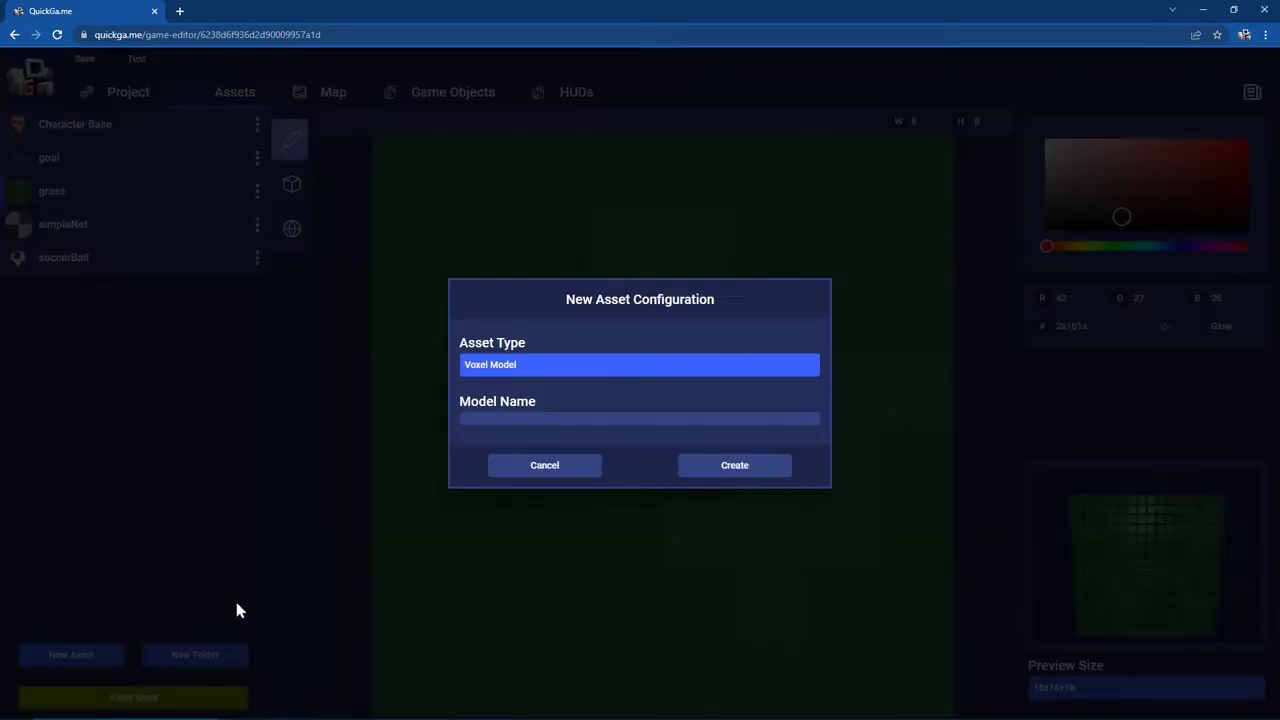
click(568, 417)
text(p)
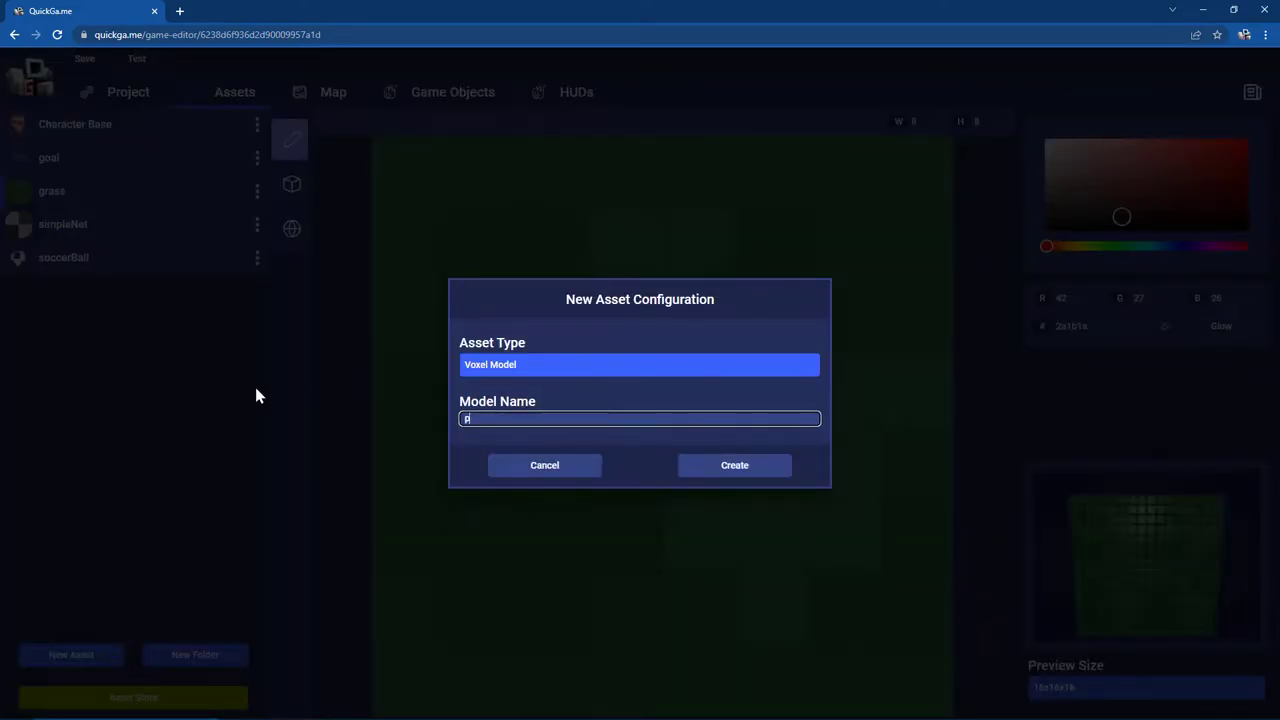
text(owerup)
key(Return)
click(291, 272)
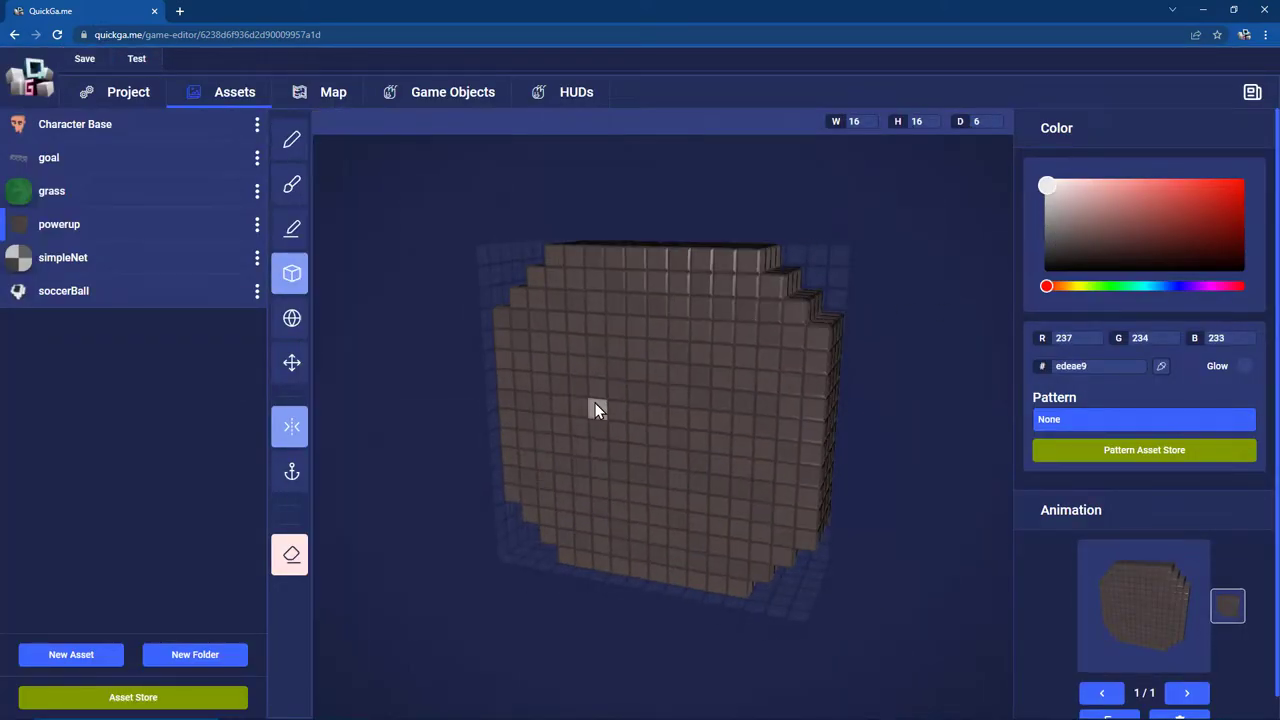
drag(597, 406, 848, 522)
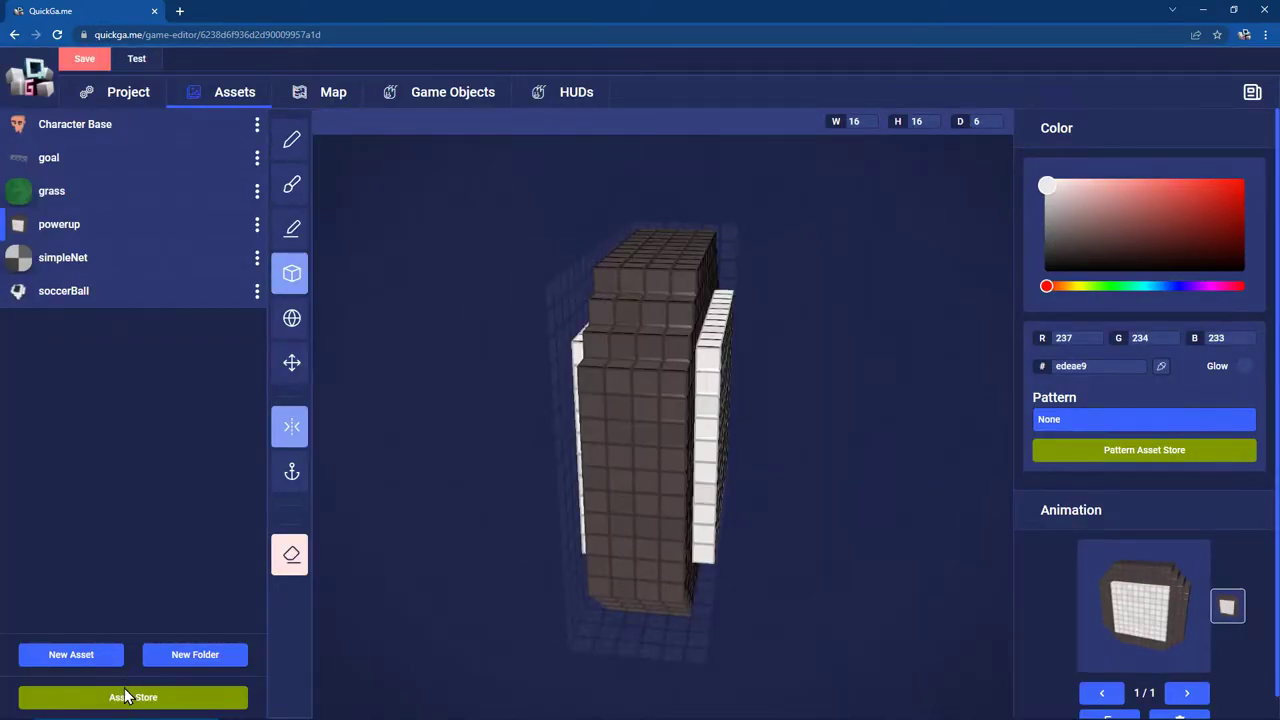
- Add a shield model from the asset store and create a pattern asset named shieldPattern
click(133, 697)
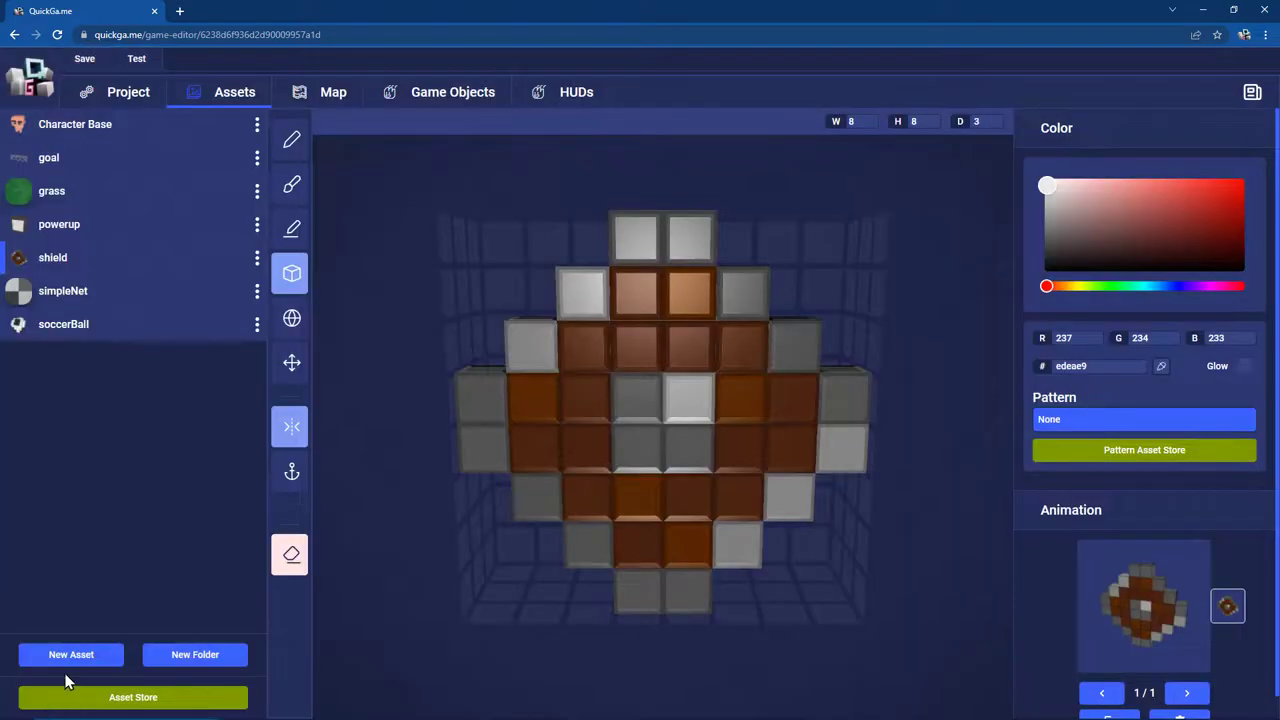
click(66, 654)
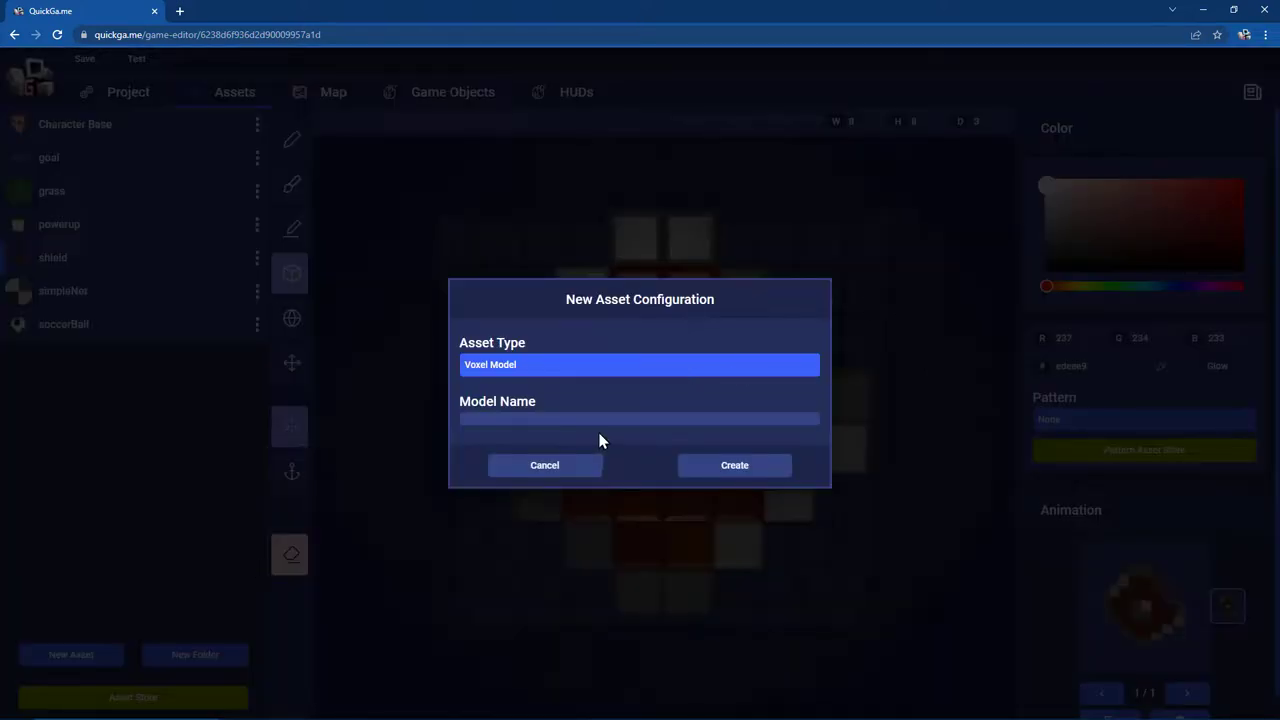
click(598, 365)
click(590, 403)
click(565, 420)
text(shiel)
text(d)
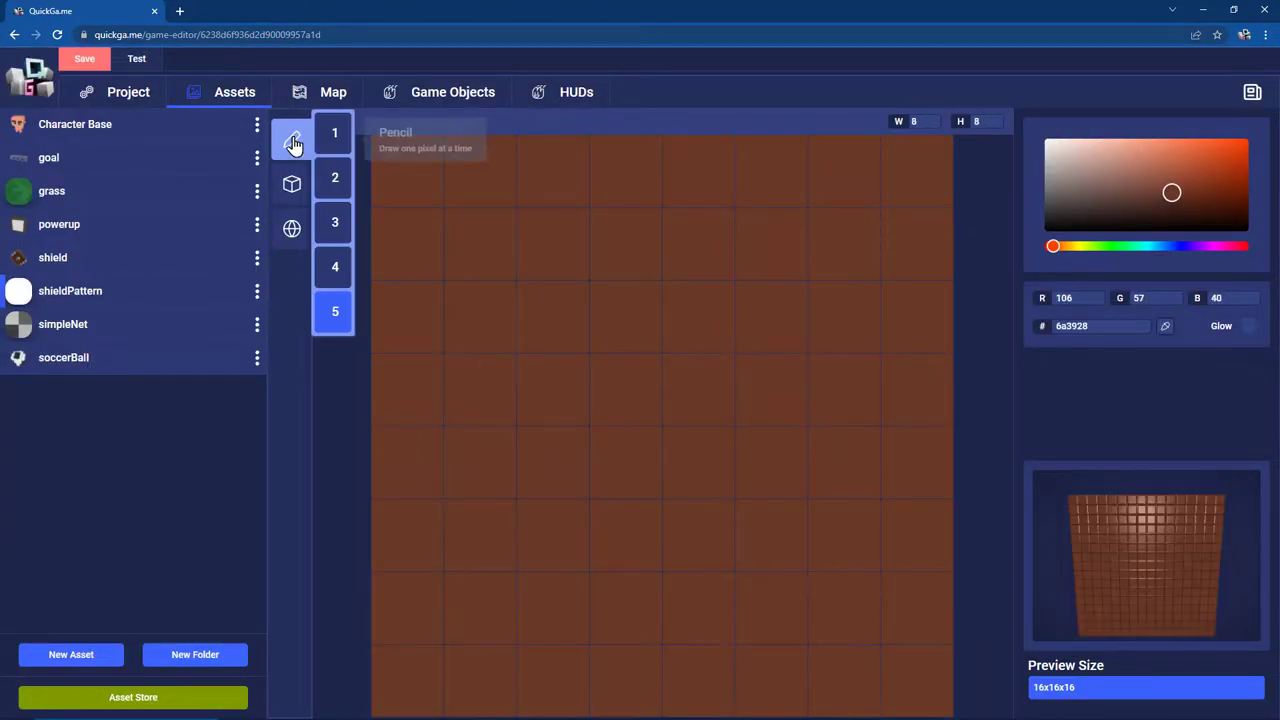
- Paint shieldPattern as a brown (#6a3928) shield with a gray (#797979) rim and white corners
click(1044, 190)
click(331, 139)
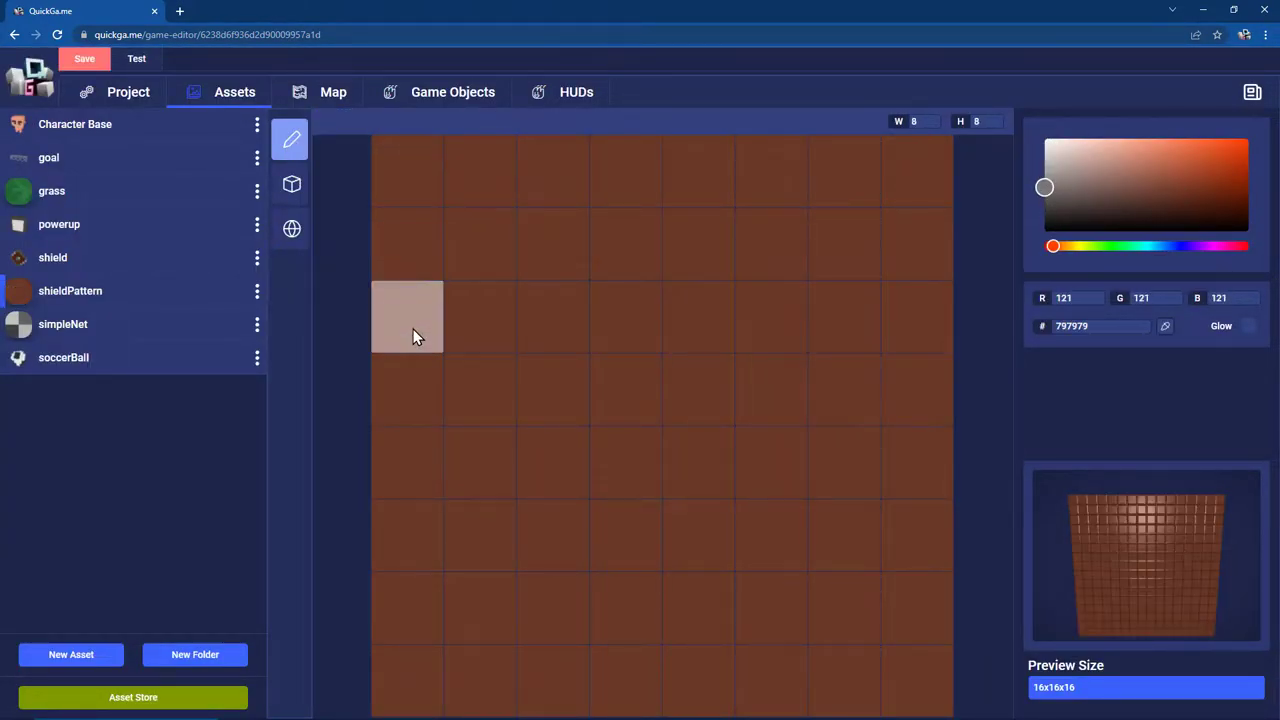
mouse_move(413, 329)
mouse_down()
mouse_move(934, 396)
mouse_move(413, 340)
mouse_up()
click(1165, 326)
click(560, 244)
drag(1052, 146, 970, 88)
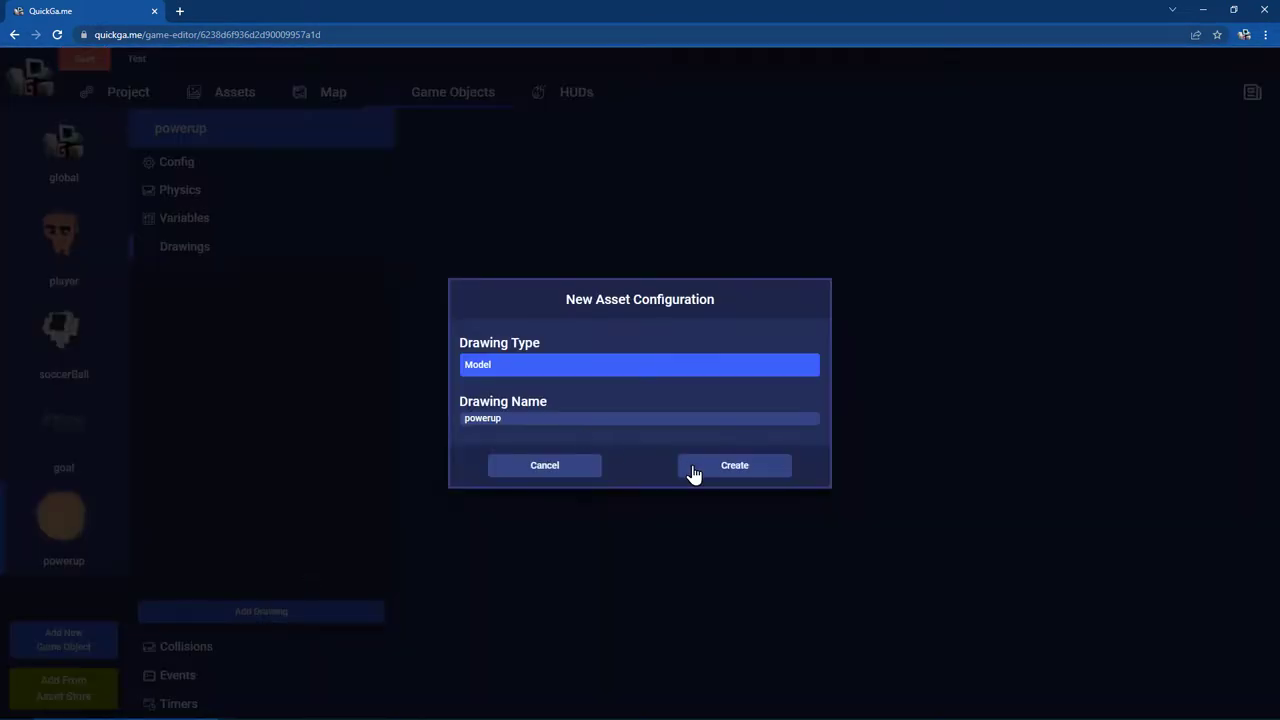
- Add a model drawing named powerup to the powerup game object and assign it the powerup model
click(689, 468)
click(1150, 488)
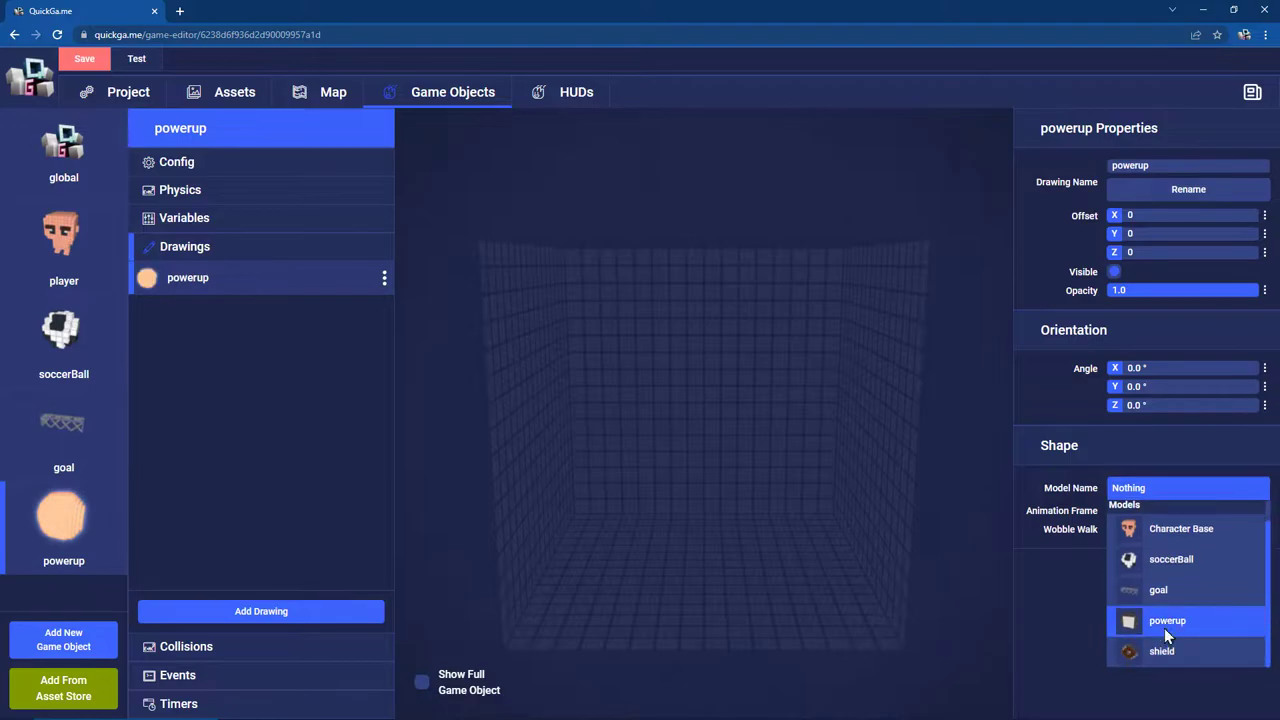
click(1164, 628)
drag(735, 379, 854, 338)
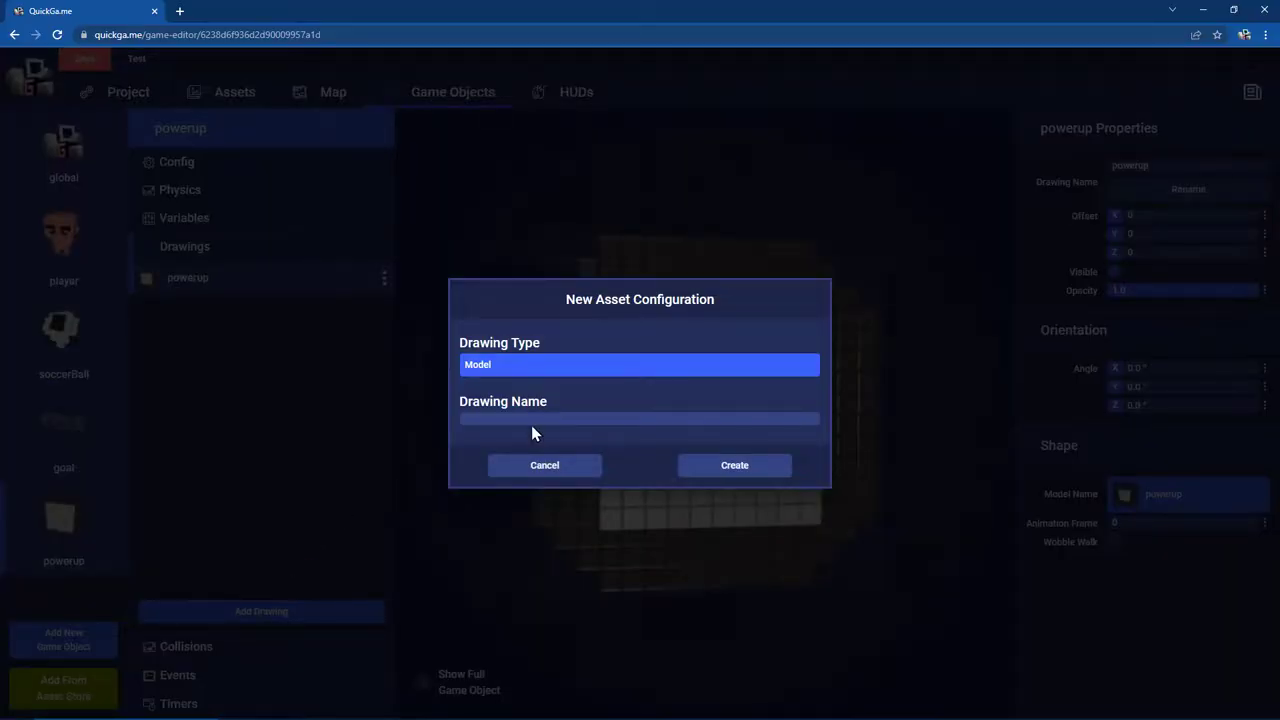
- Add a box drawing named shieldPowerup to the powerup object and size it 8 wide, 8 high and 6 deep
click(520, 364)
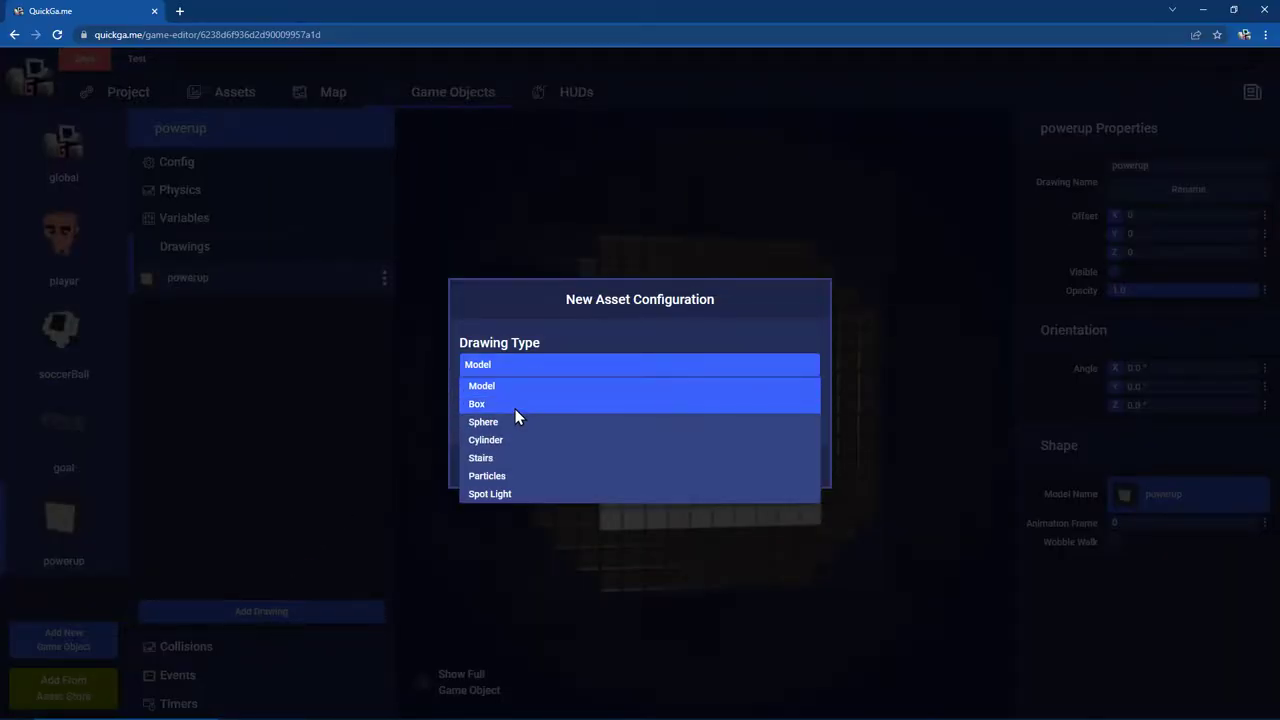
click(510, 402)
click(507, 415)
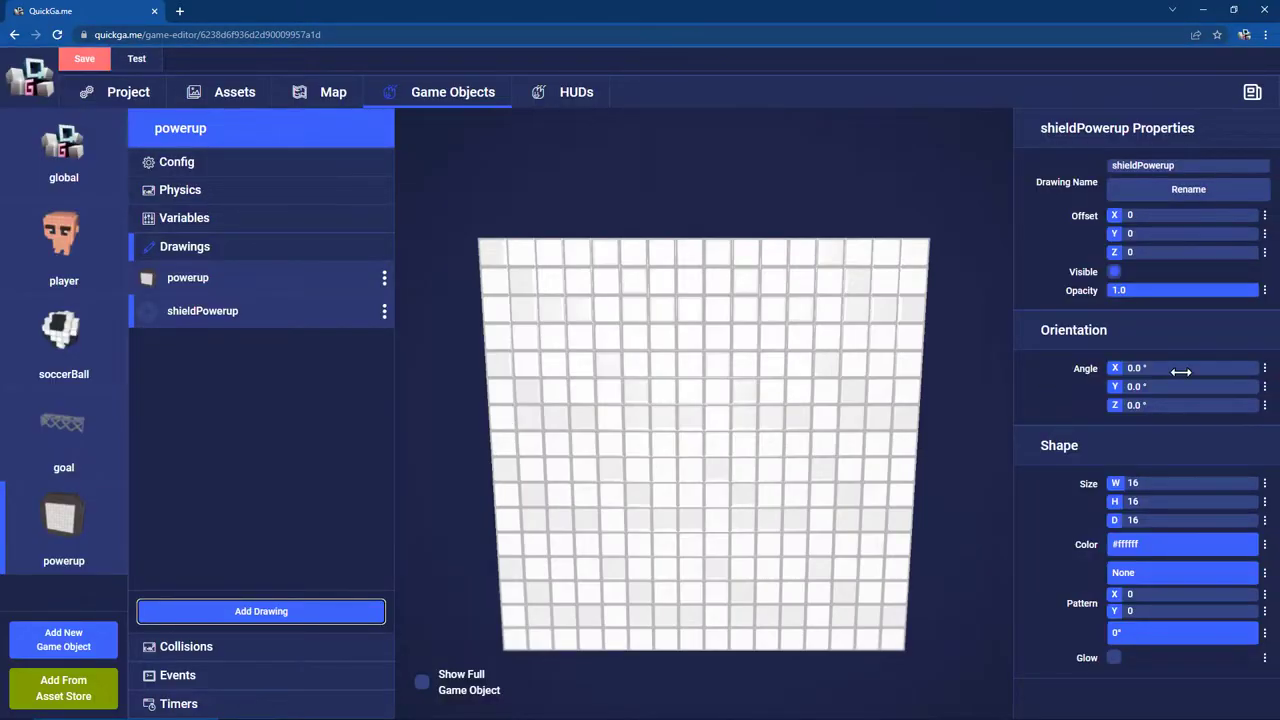
drag(1158, 480, 996, 462)
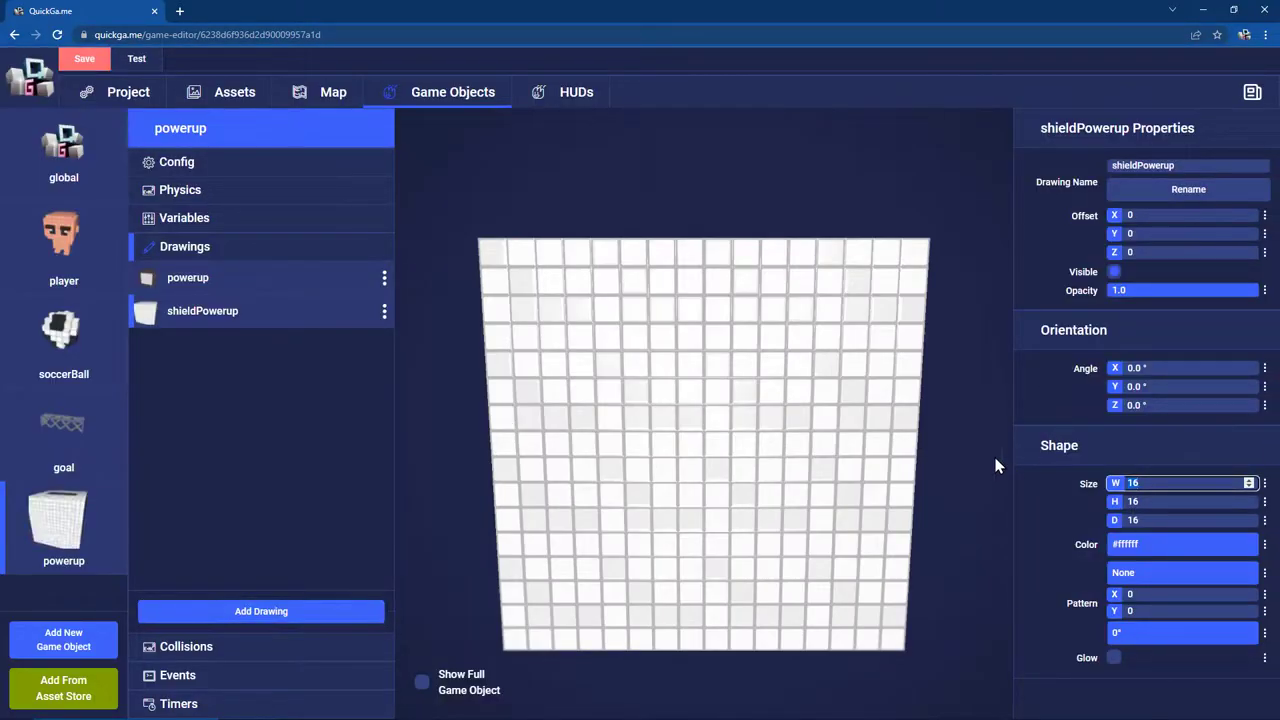
text(8)
key(Tab)
text(8)
key(Tab)
text(6)
drag(755, 416, 702, 452)
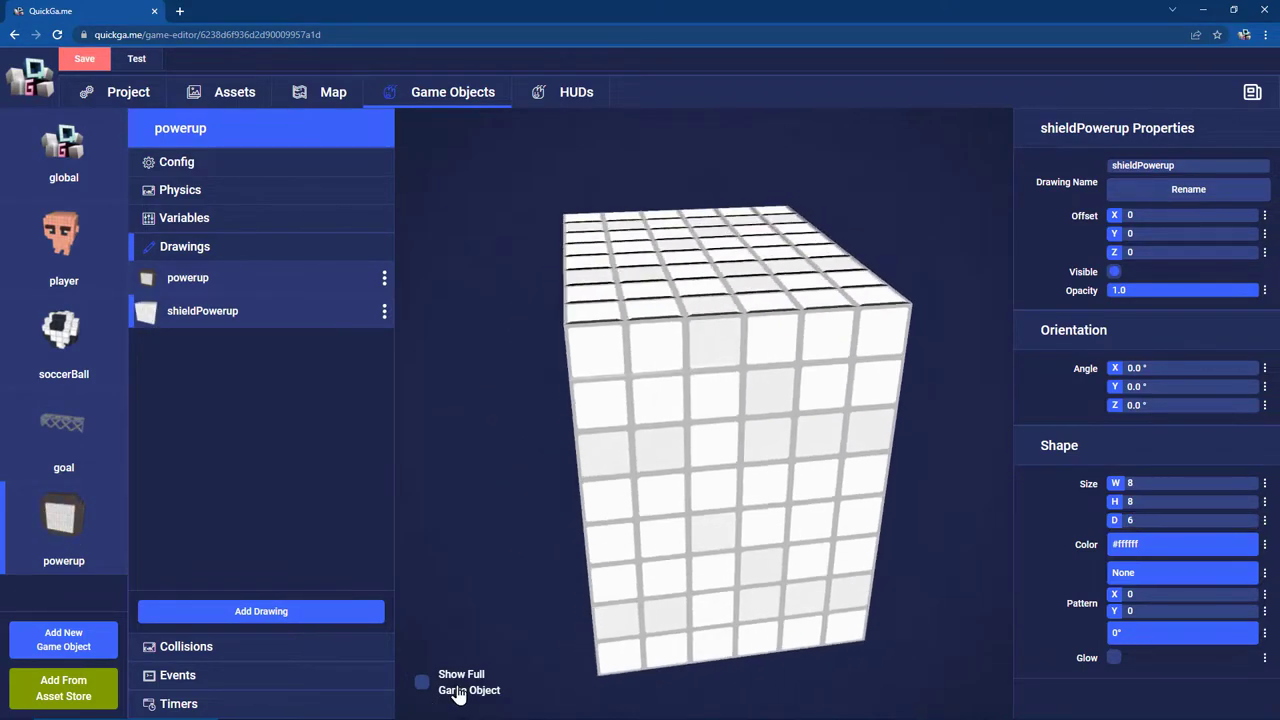
- Apply the shieldPattern to the shieldPowerup box and set its depth to 8 while showing the full game object
click(456, 689)
click(1139, 573)
click(1170, 679)
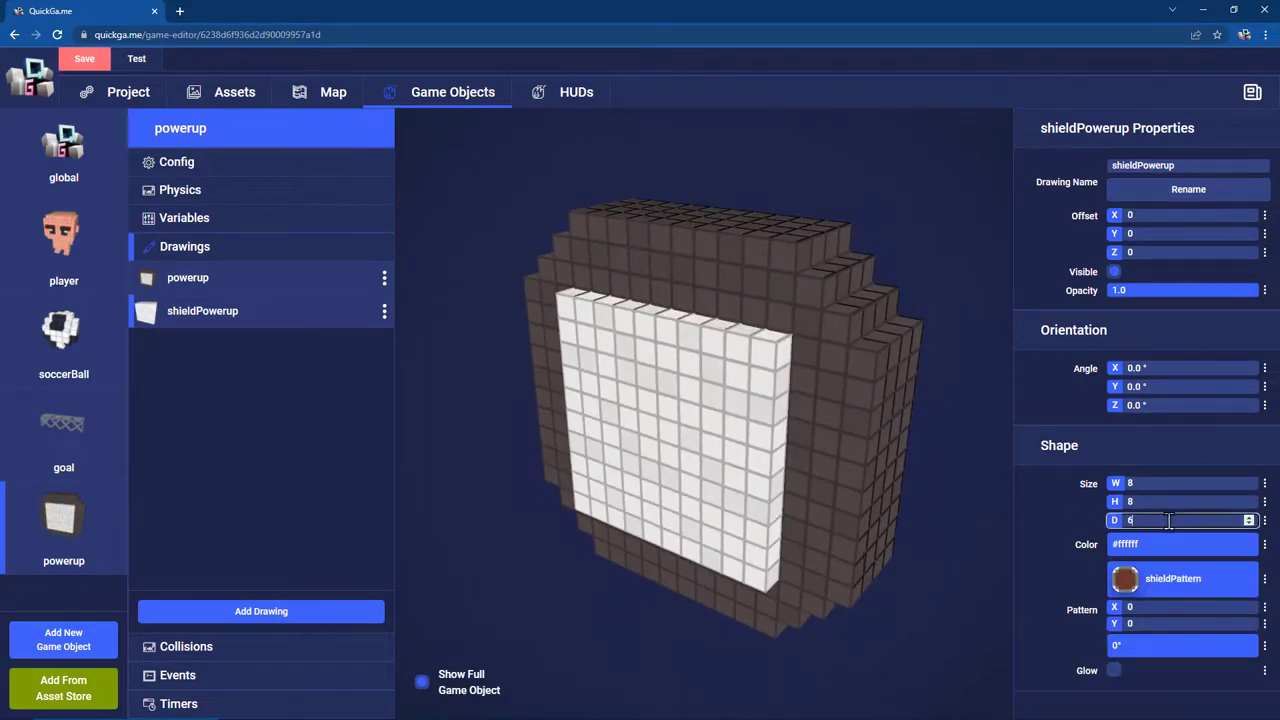
key(BackSpace)
text(8)
drag(994, 506, 960, 463)
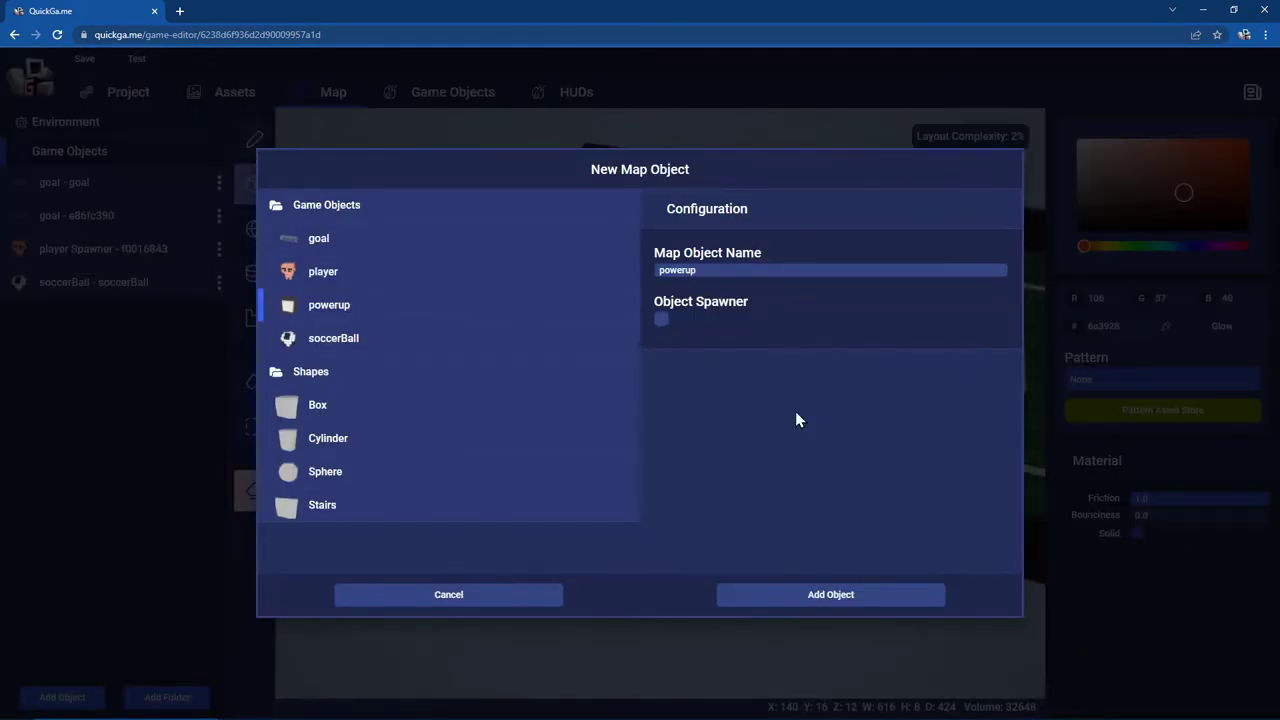
- Add a powerup object to the map, move it down onto the field near the far wall and change its scale
click(863, 594)
key(w)
drag(809, 242, 812, 195)
drag(870, 296, 945, 303)
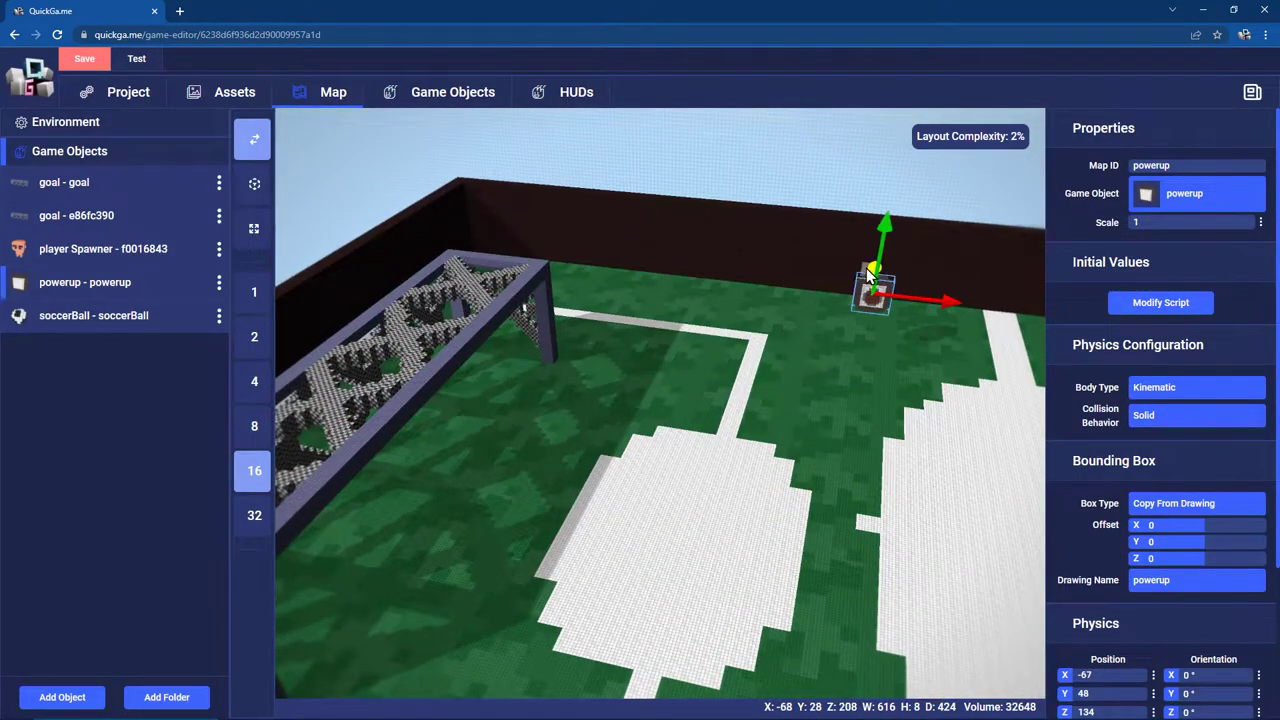
drag(874, 274, 868, 344)
drag(1145, 222, 1114, 254)
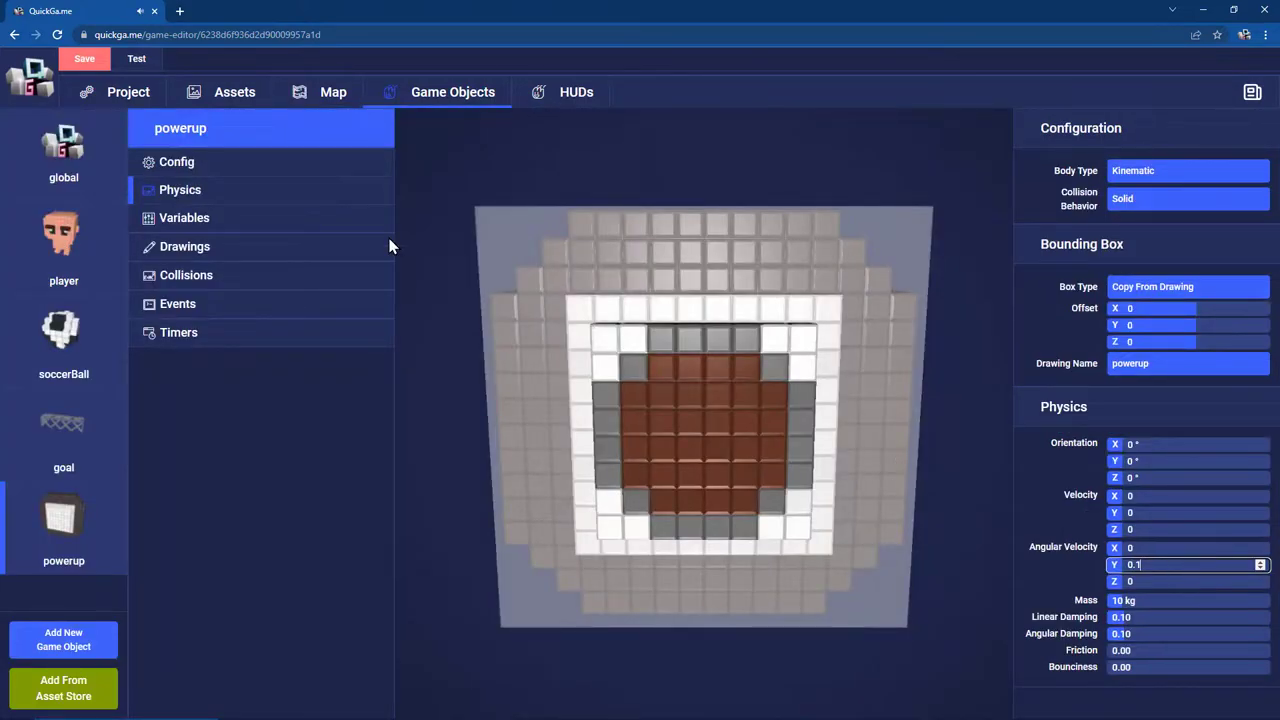
- Give the powerup object a Y angular velocity of 0.1 and playtest the game
click(132, 61)
click(526, 437)
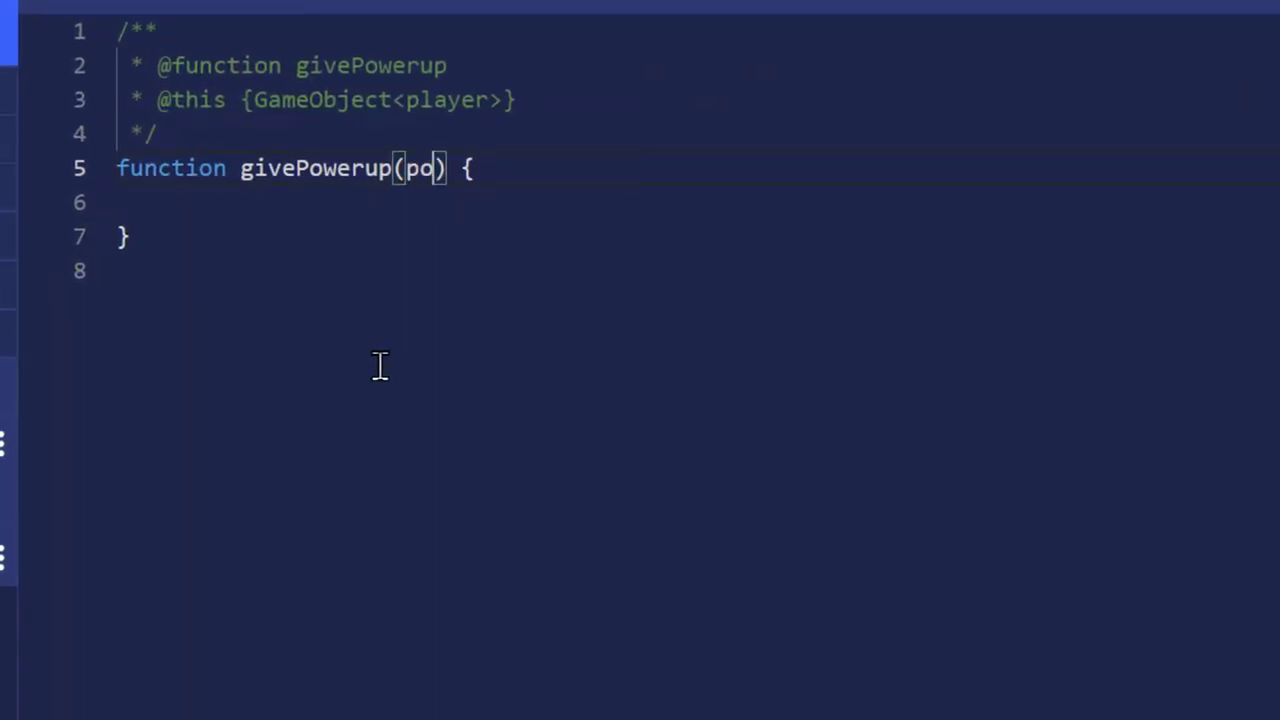
- Write the player's givePowerup(powerupType) function to create and attach a shield object at scale 5 when the type is 'shield'
text(werupType)
key(Down)
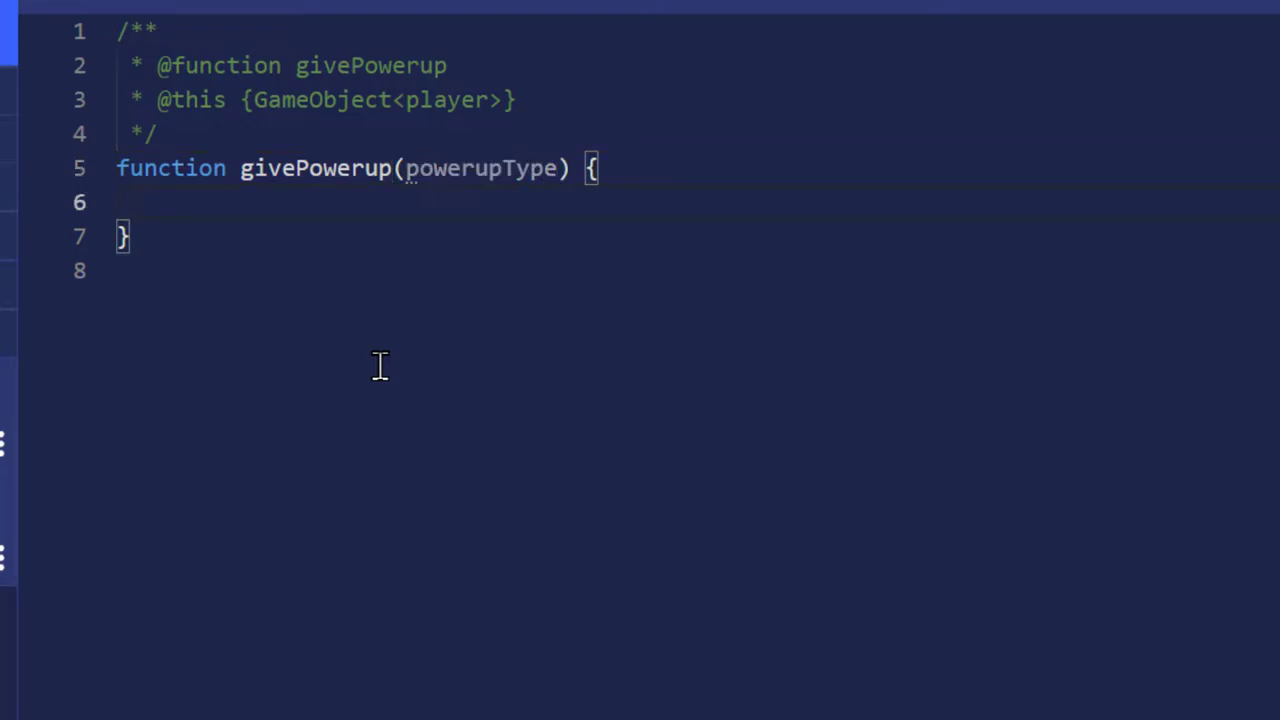
text(if (powerupType === 'shield') {     const shield = QGObjects.createGameObject('shield', {       scale:5     }).attachTo(this, {       distance: 32,       offset: 'forward',       solid: true,     });      QGTiming.wait(3, 's', () => {       shield.destroy();     });   })
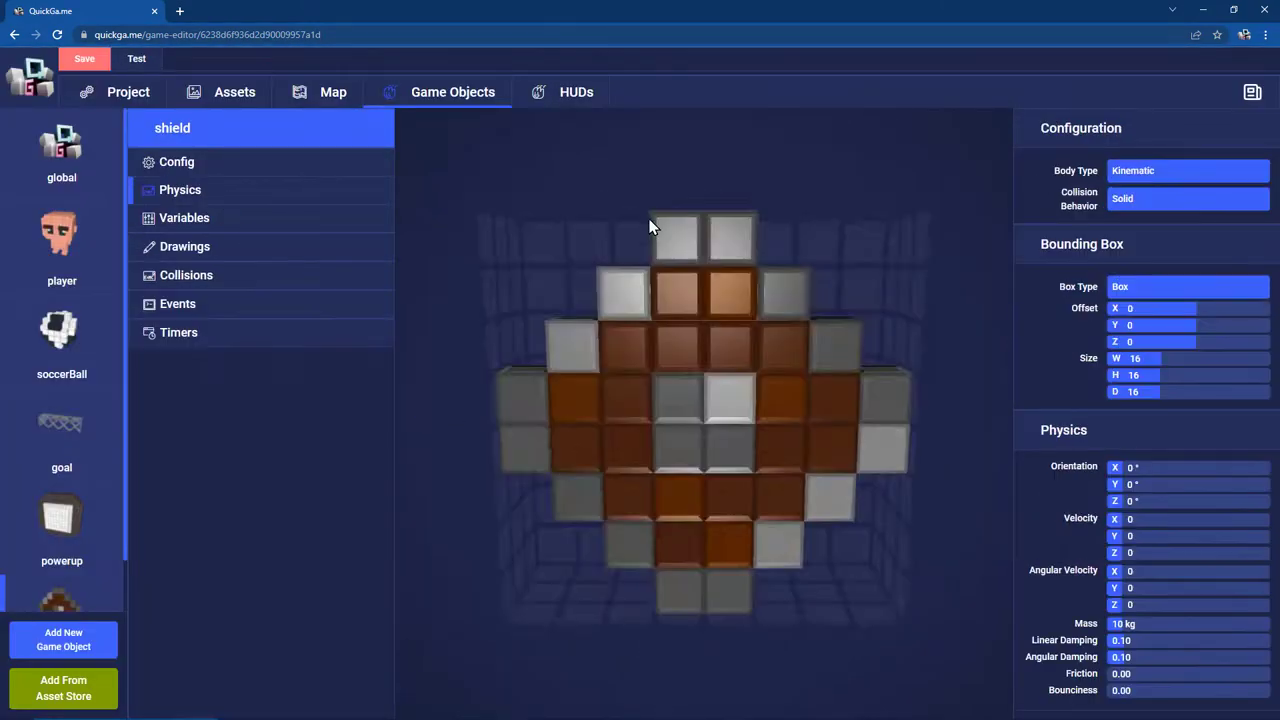
- Set the shield object's bounding box to copy from its drawing and playtest collecting the powerup with one player
click(1188, 286)
click(1211, 364)
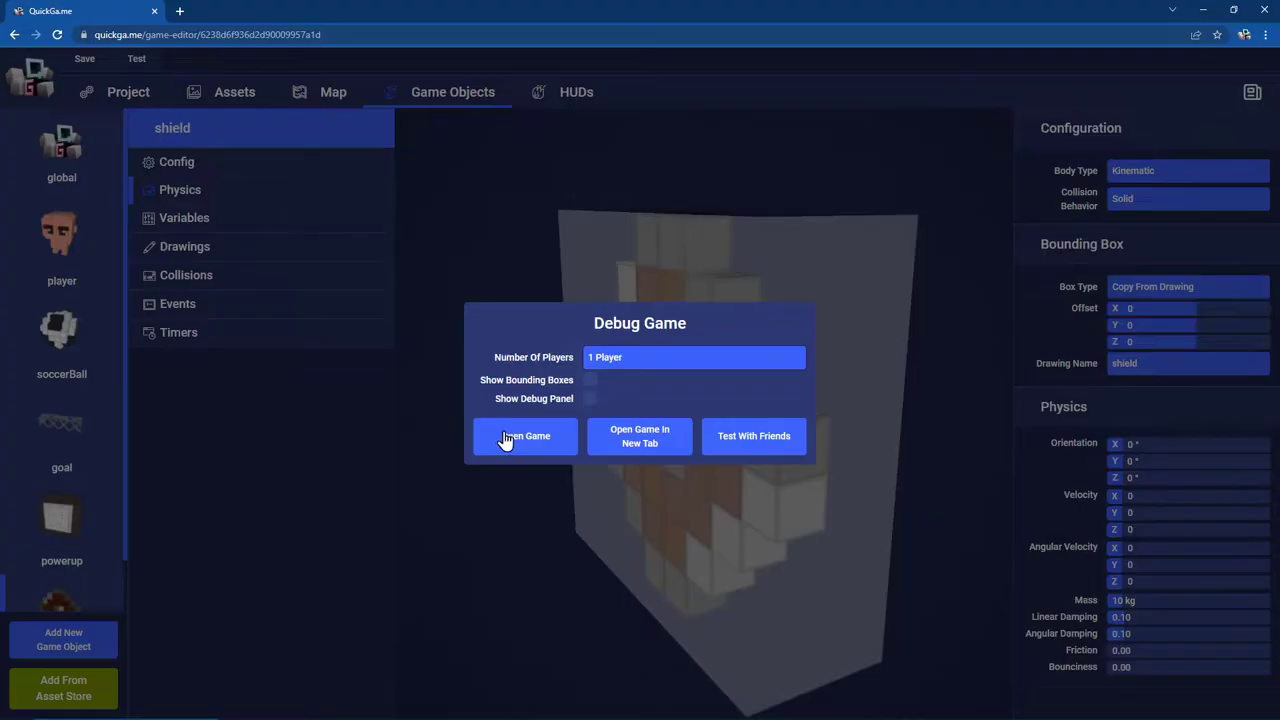
click(509, 443)
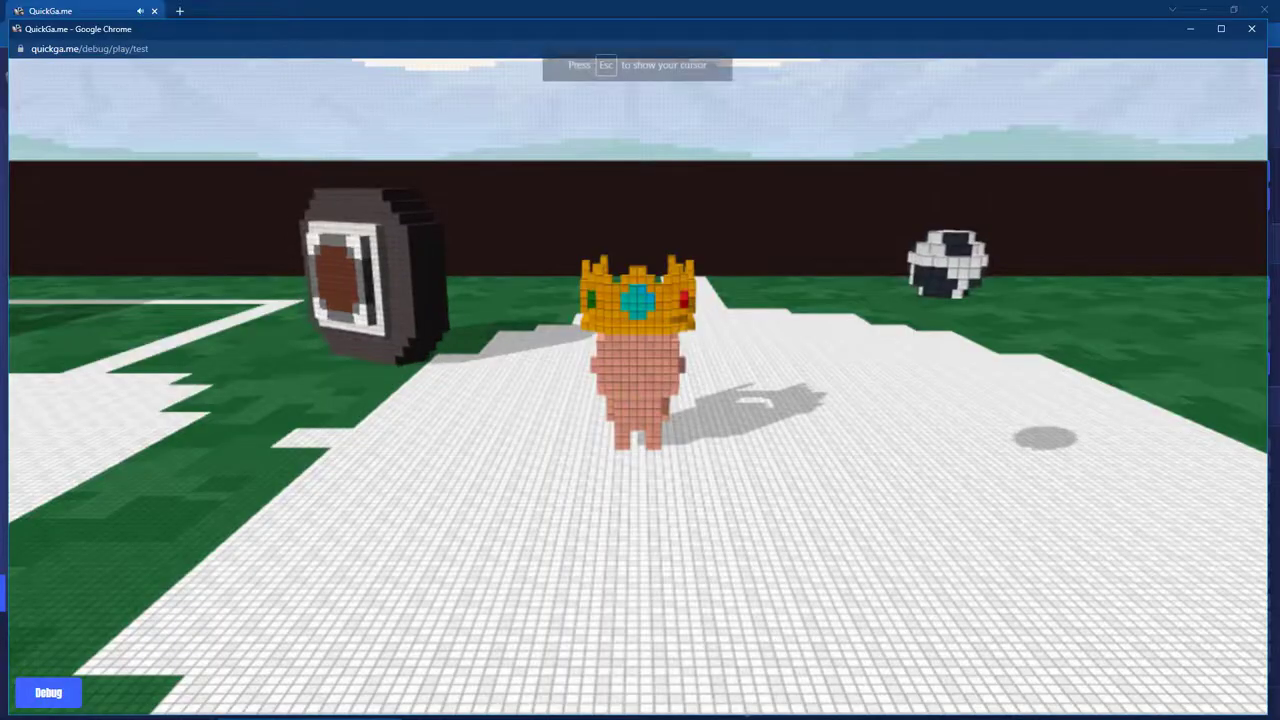
key(w)
key(d)
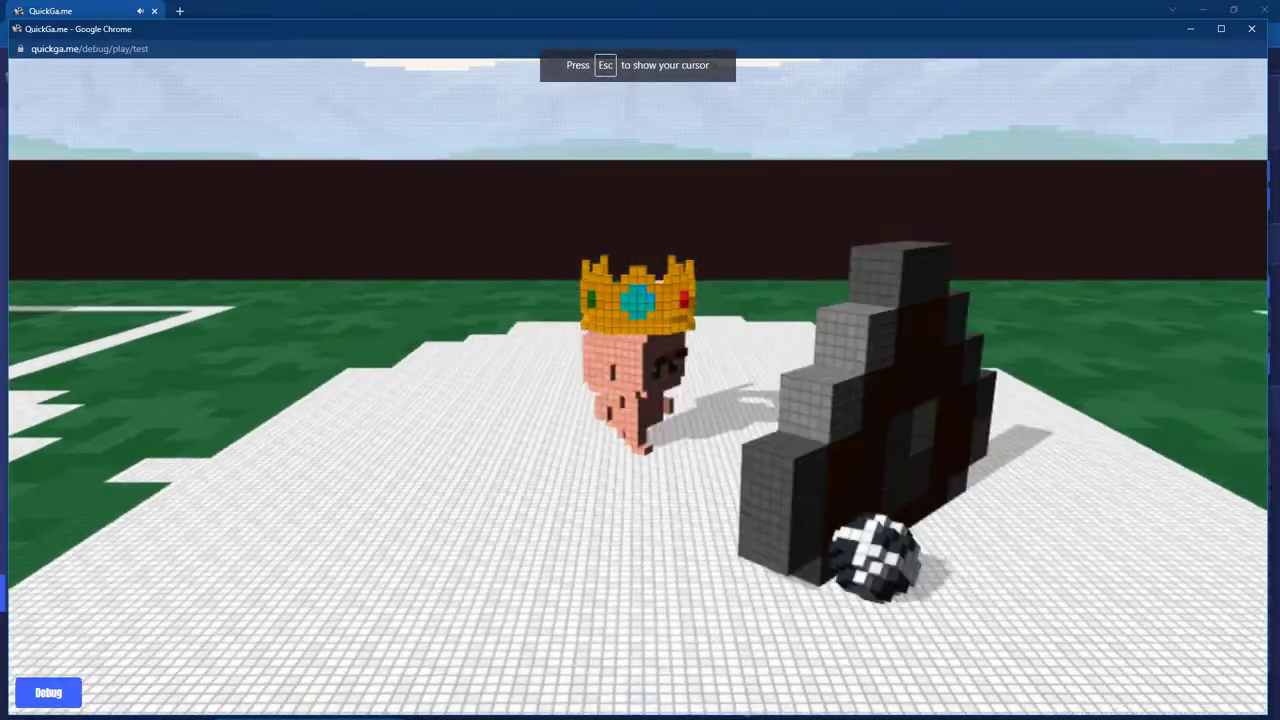
key(a)
key(d)
key(Escape)
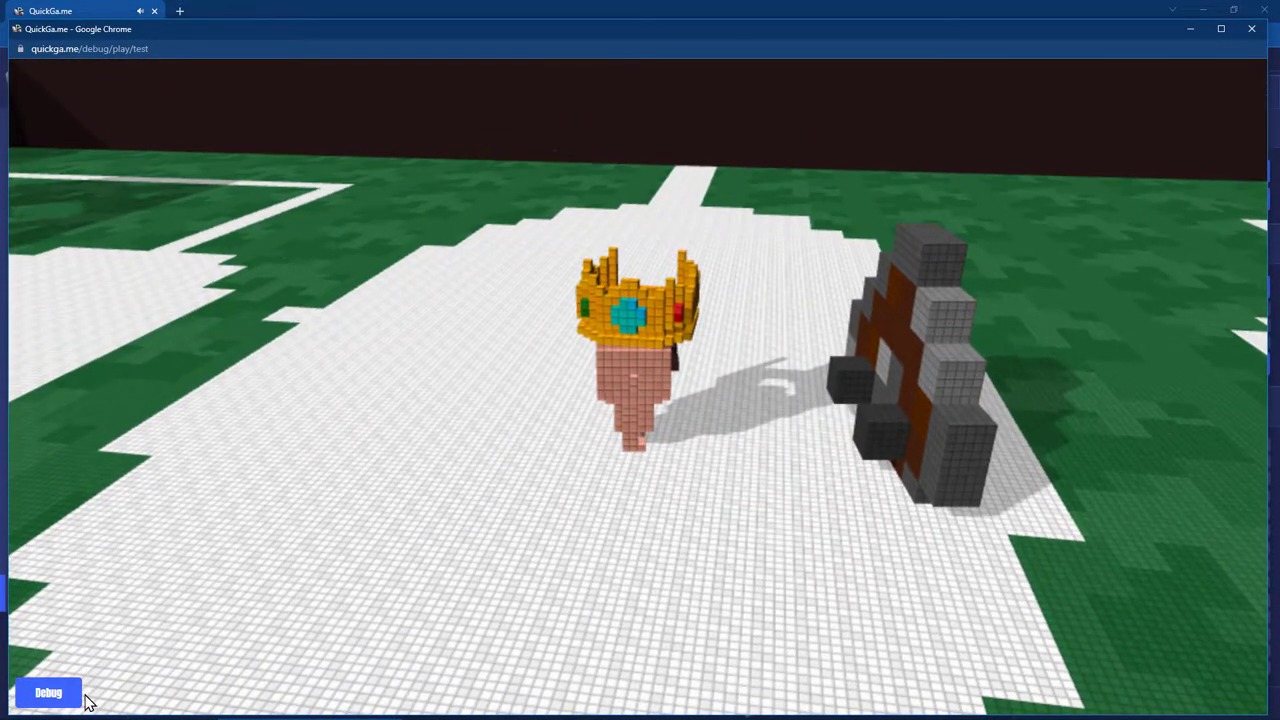
- Open the running game's debug view and examine the details of the goal, ball and shield objects
click(48, 692)
click(1060, 671)
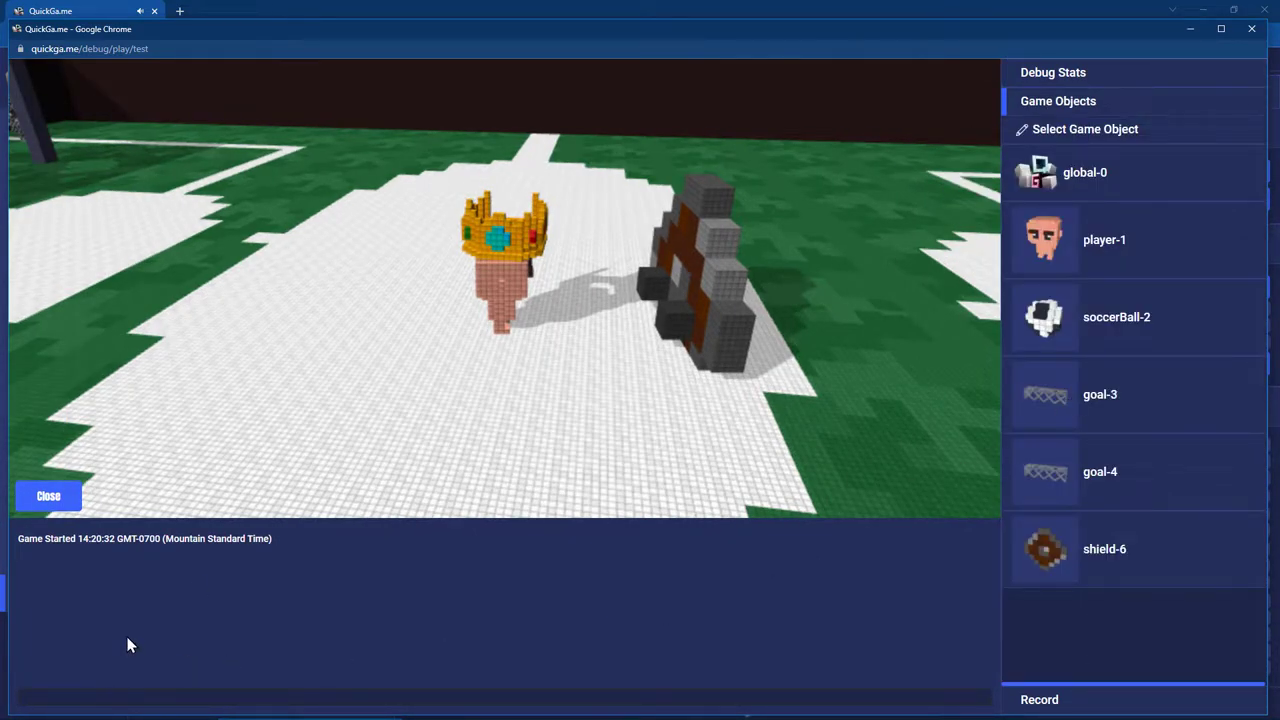
click(1088, 420)
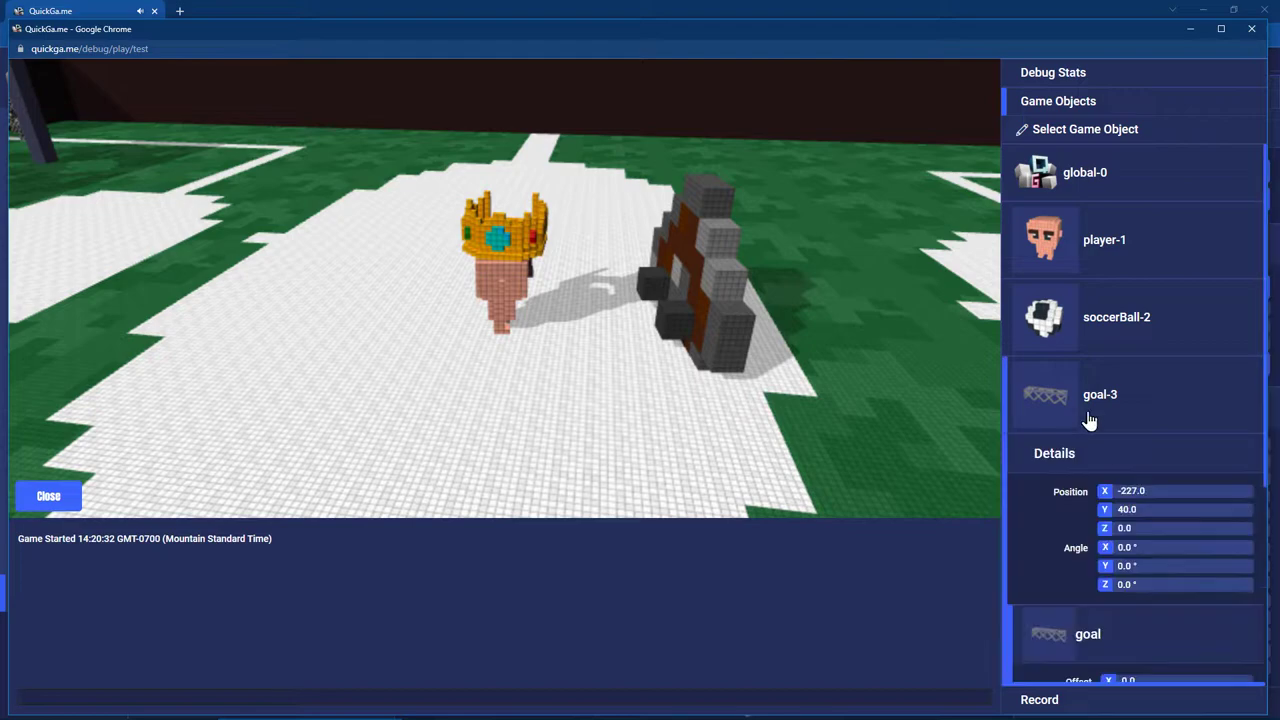
click(1087, 322)
scroll(1080, 485, down, 6)
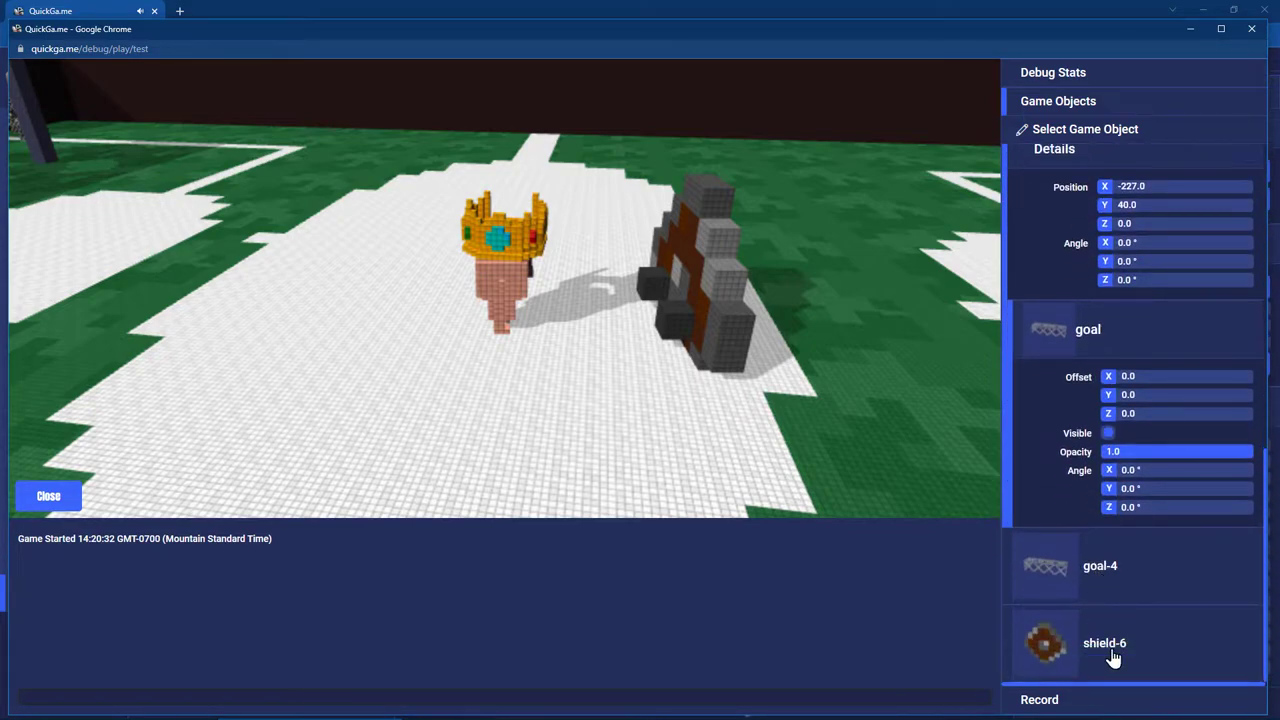
click(1037, 660)
scroll(1108, 606, down, 1)
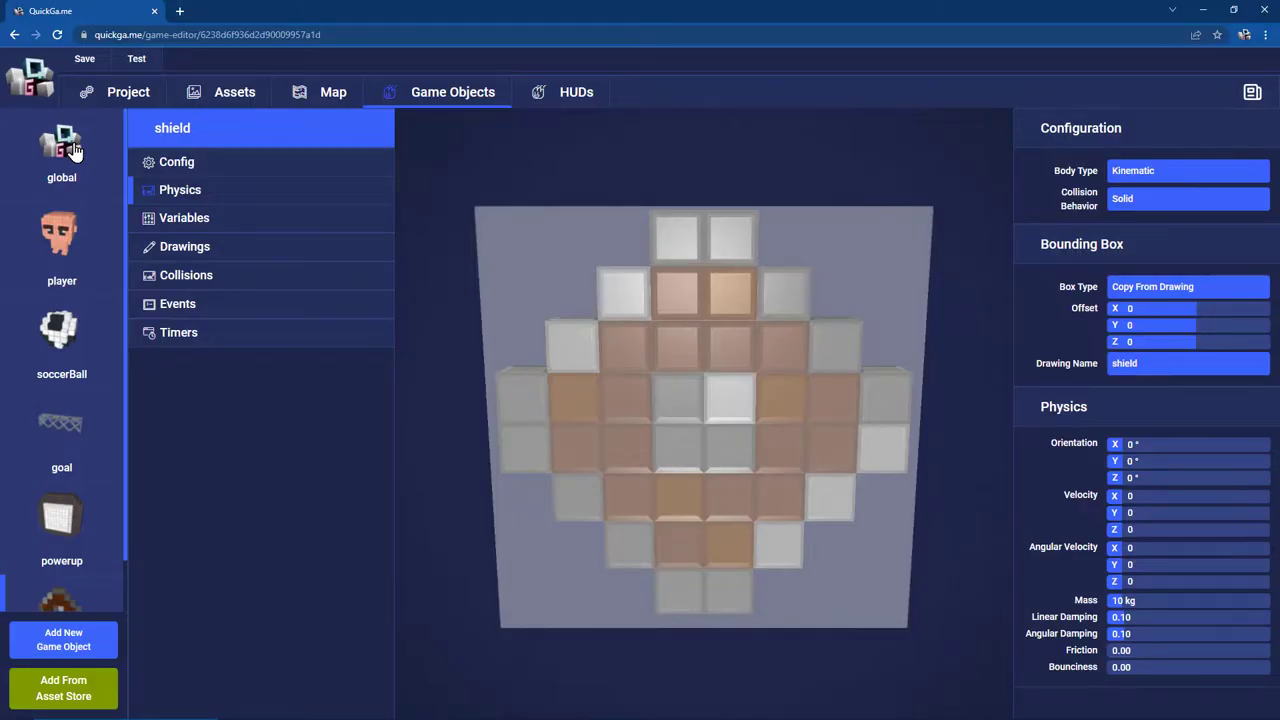
- Add a timer named createPowerups to the global game object
click(62, 148)
click(178, 247)
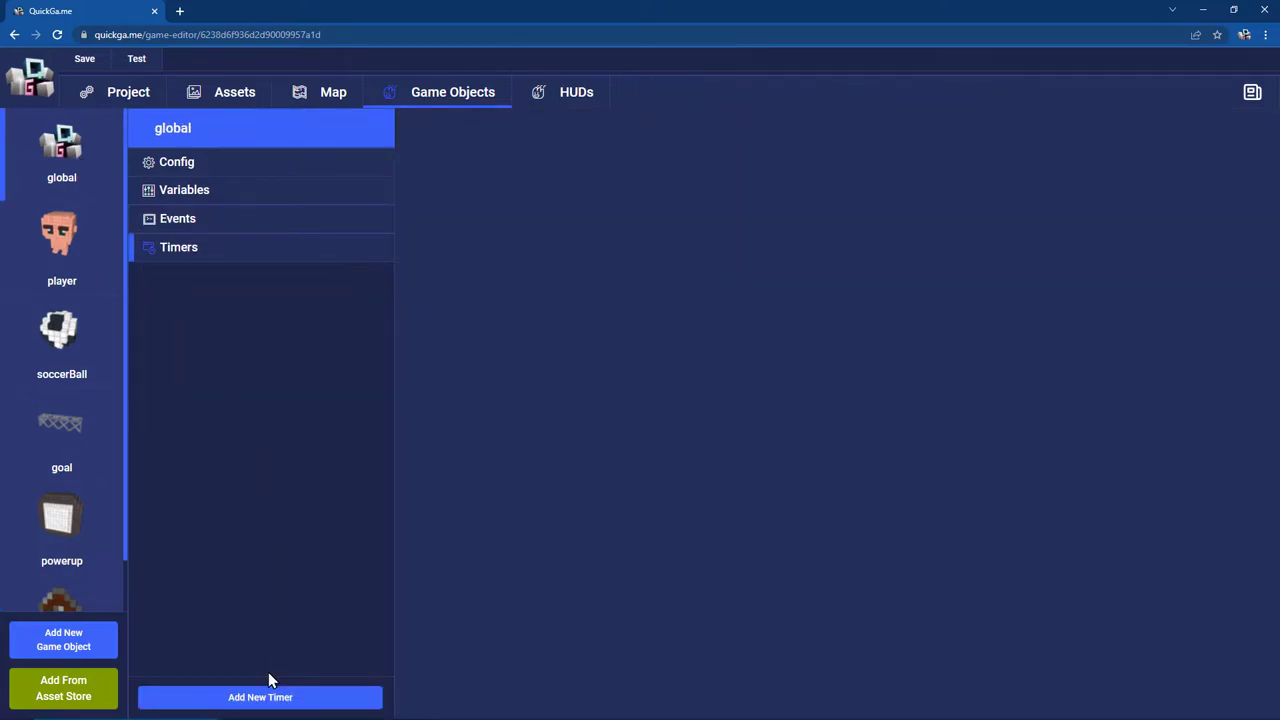
click(262, 697)
text(createPowerups)
key(Return)
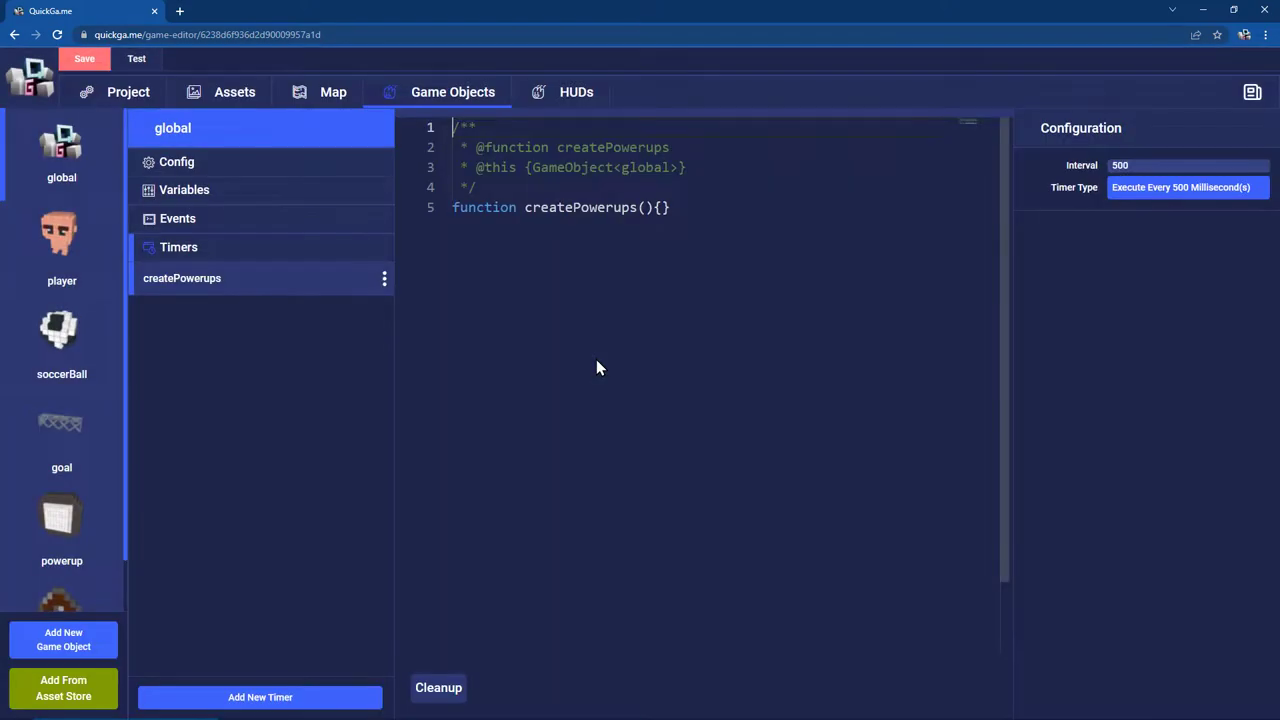
- Set the createPowerups timer's interval to 4 and script it to create powerups at a random X from -200 to 200 and Y 32
click(1252, 196)
click(1157, 213)
drag(1145, 166, 740, 188)
text(4)
click(757, 209)
text(QGObjects.createGameObject('powerup', {     positionX: QGUtils.randomBetween(-200, 200),     positionY: 32,     positionZ: QGUtils.randomBetween(-100, 100),     scale: 2,   });)
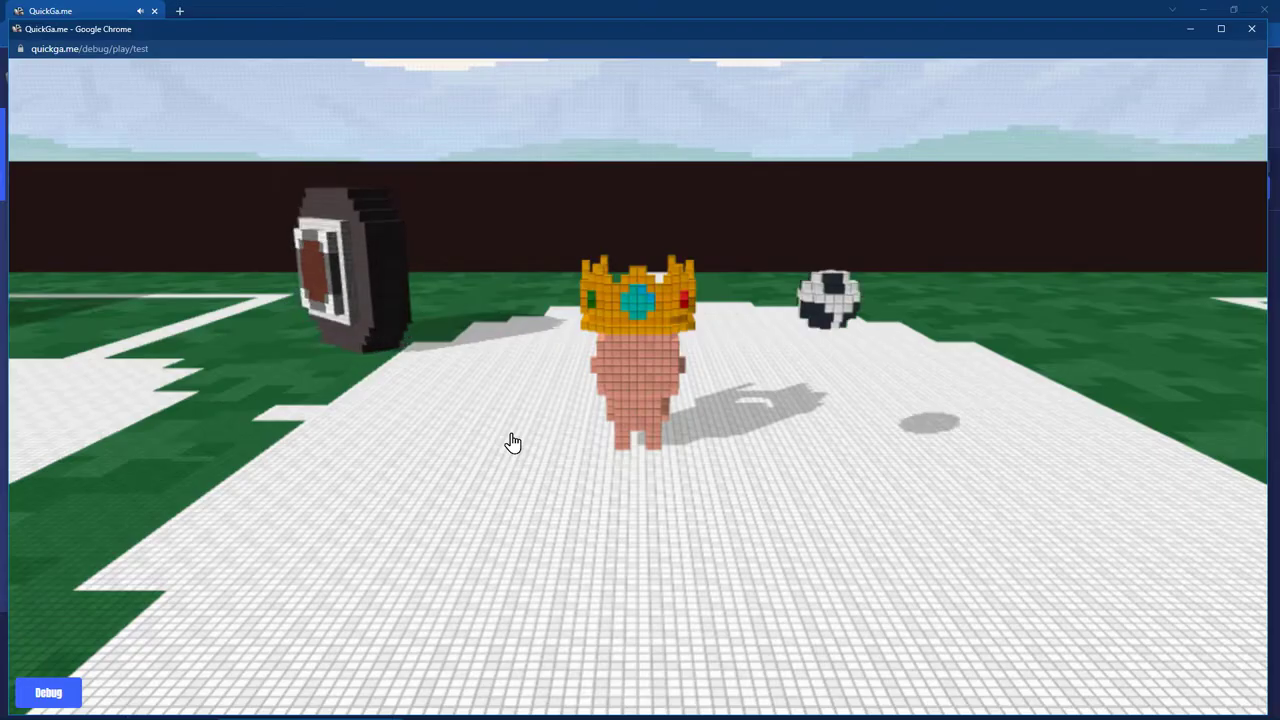
- Playtest the powerup spawning by running the player around the field
click(513, 440)
key(d)
key(s)
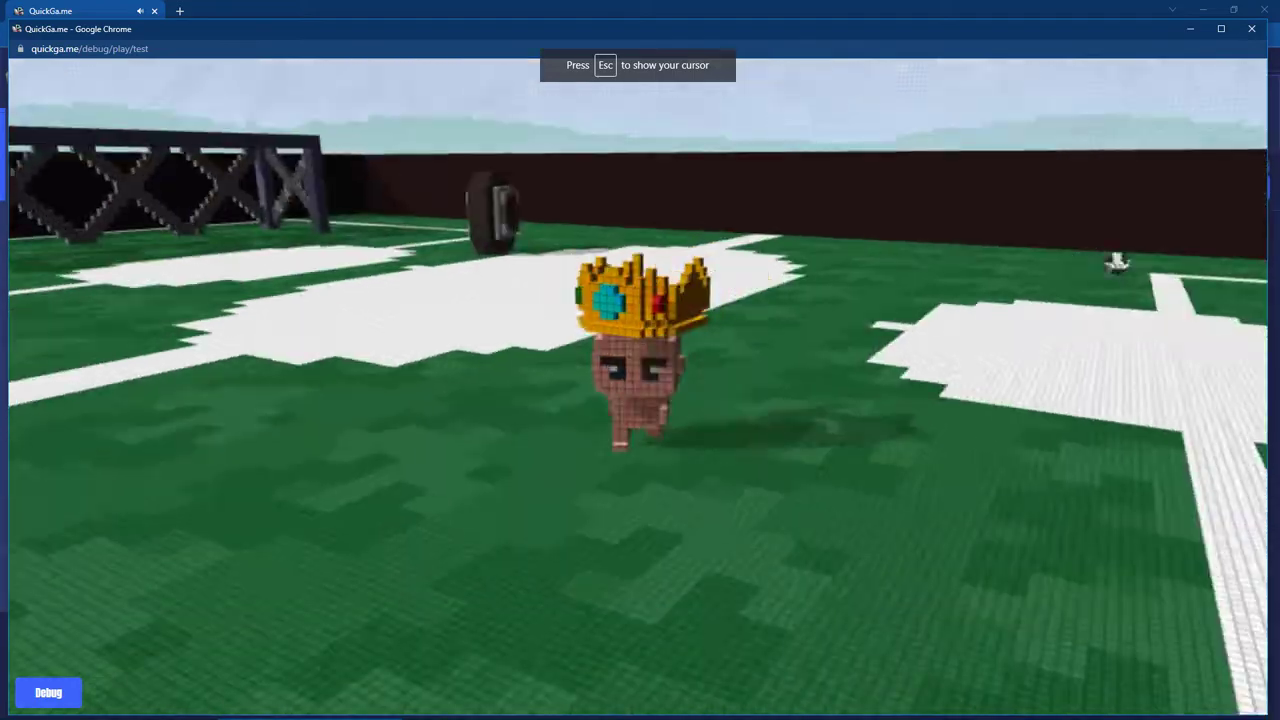
key(a)
key(w)
key(d)
key(w)
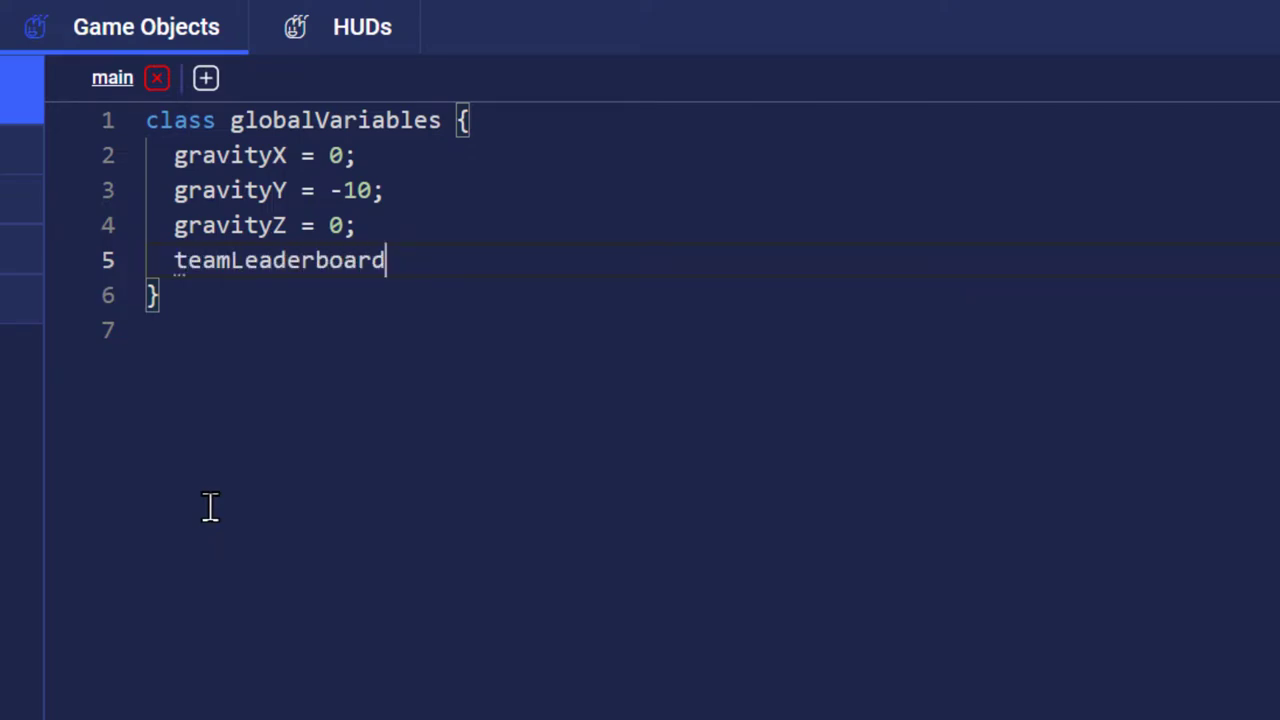
- Define teamLeaderboard in the global object's variables as new TeamLeaderboard(0,'desc')
text(T)
key(Tab)
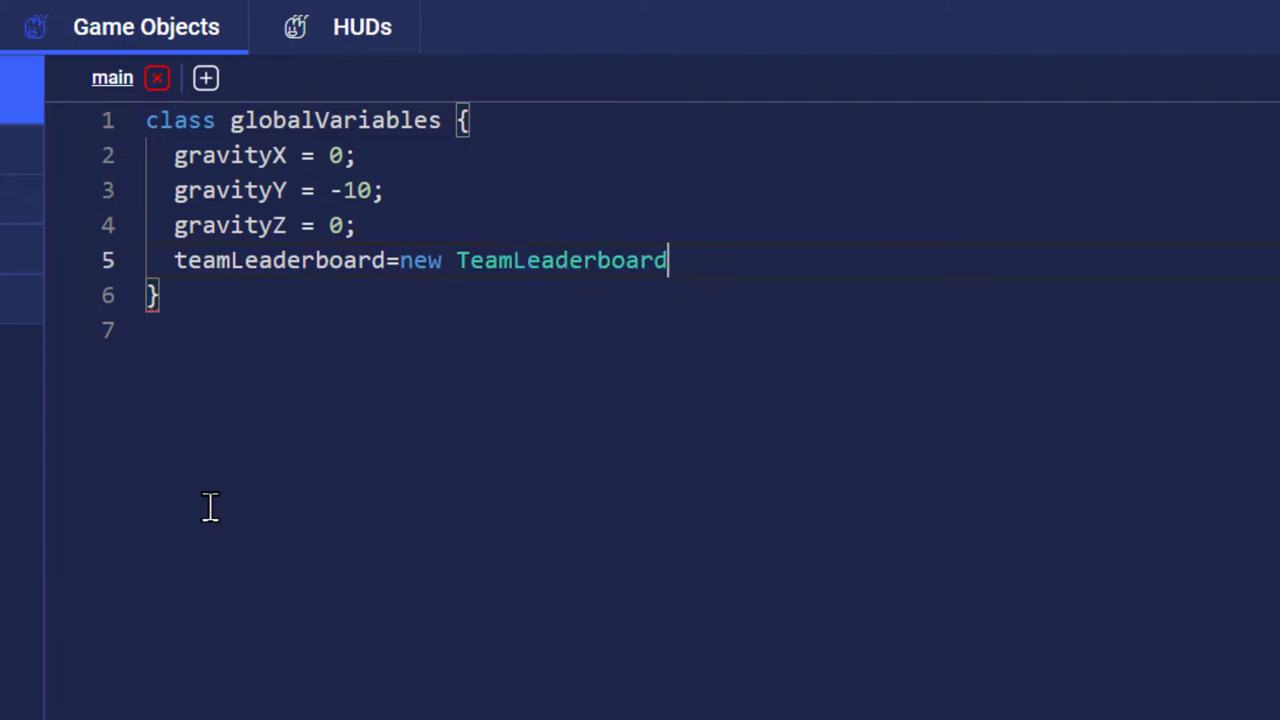
text((0)
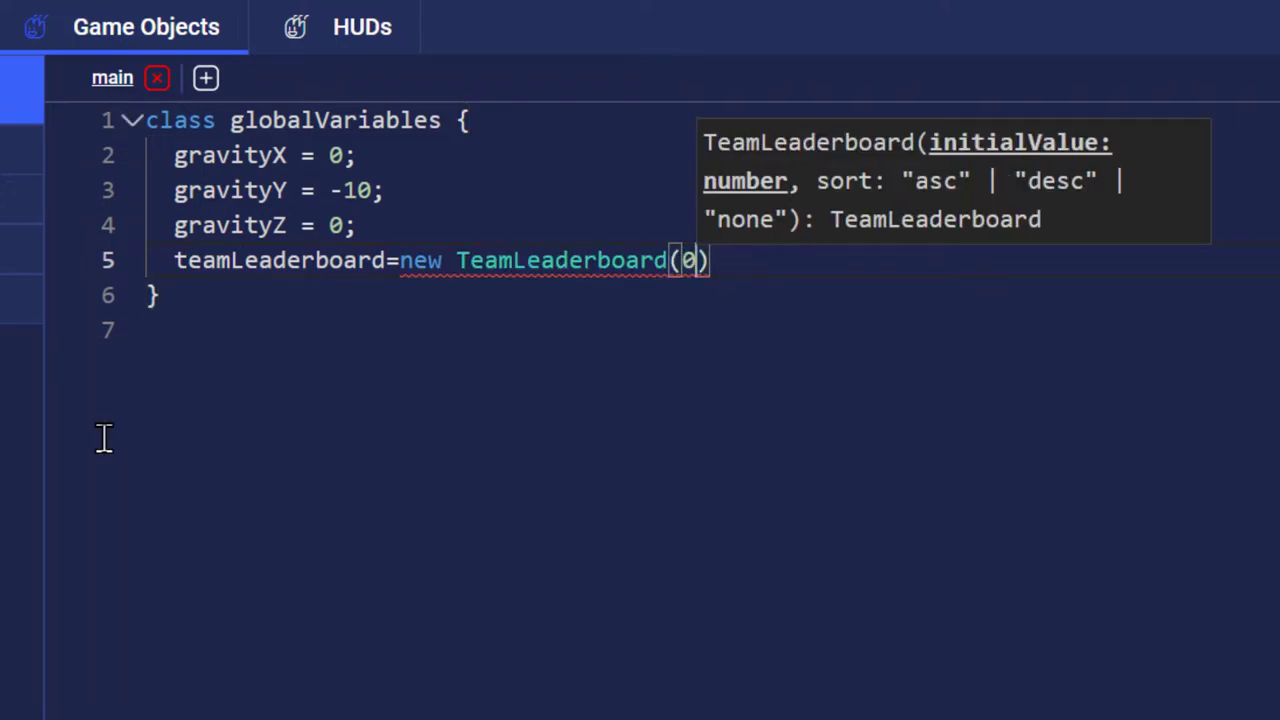
text(,')
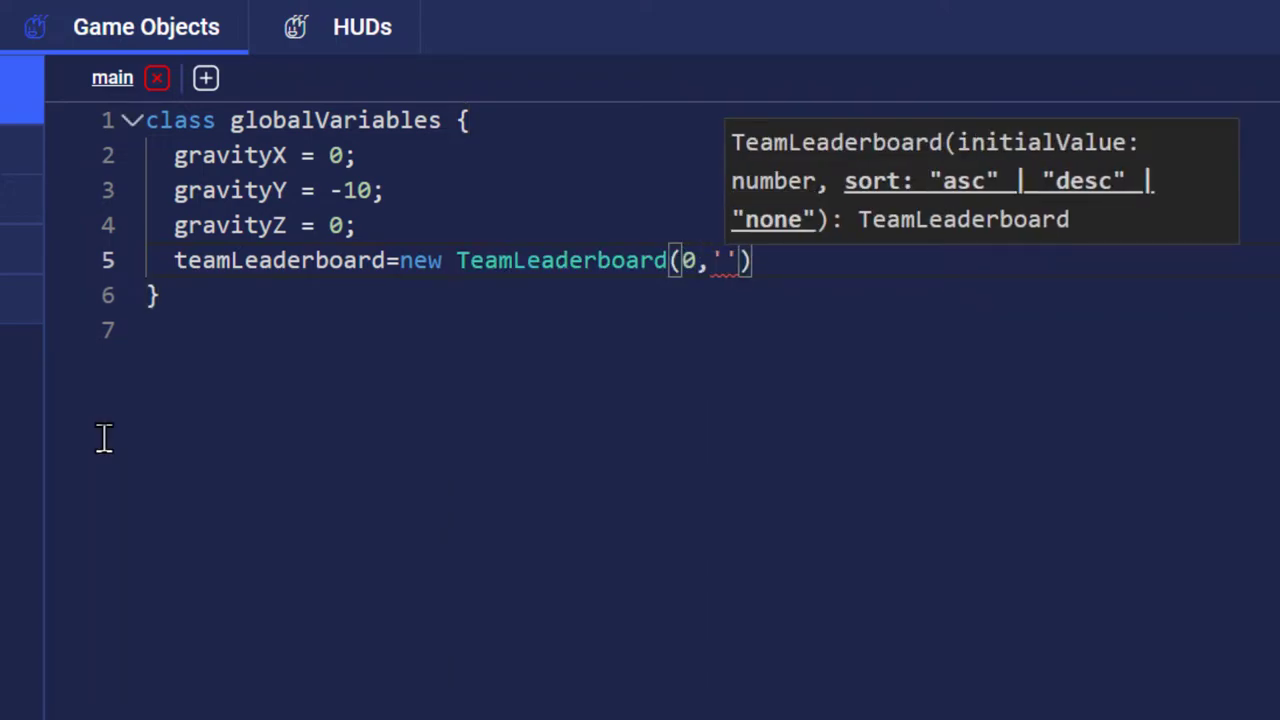
text(desc)
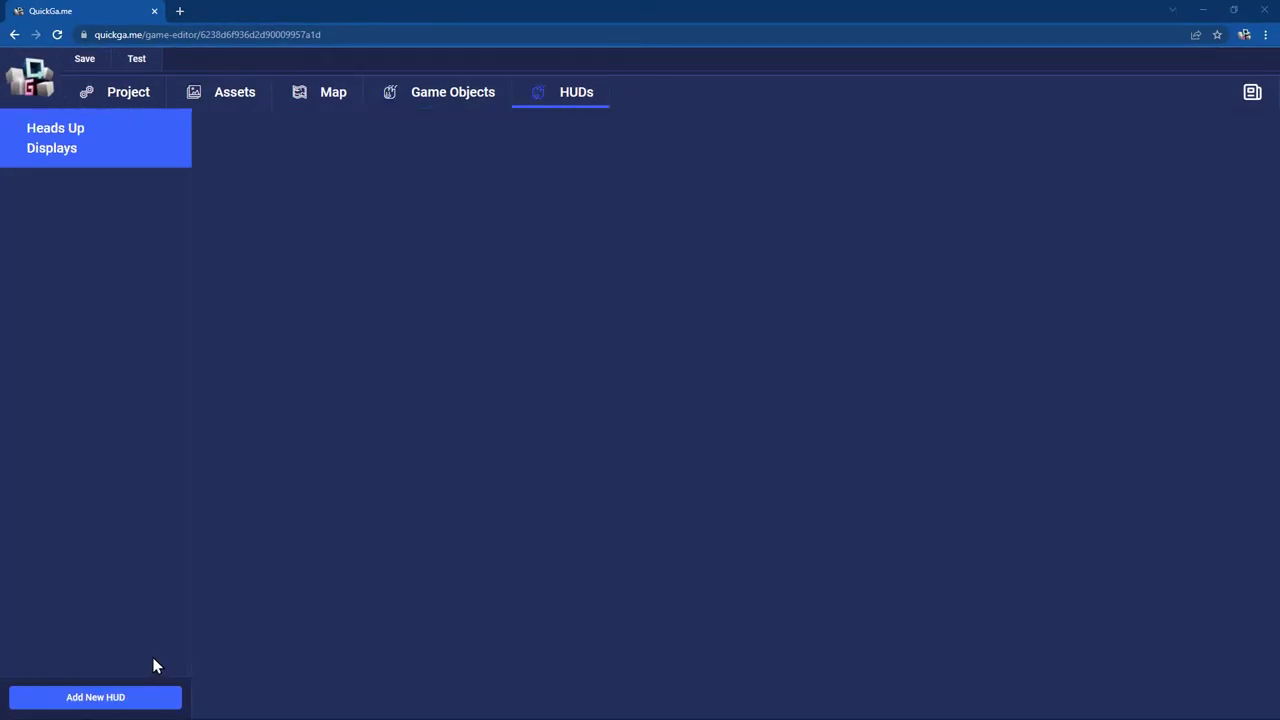
- Create a Data Source HUD named teamLeaderboard
click(159, 697)
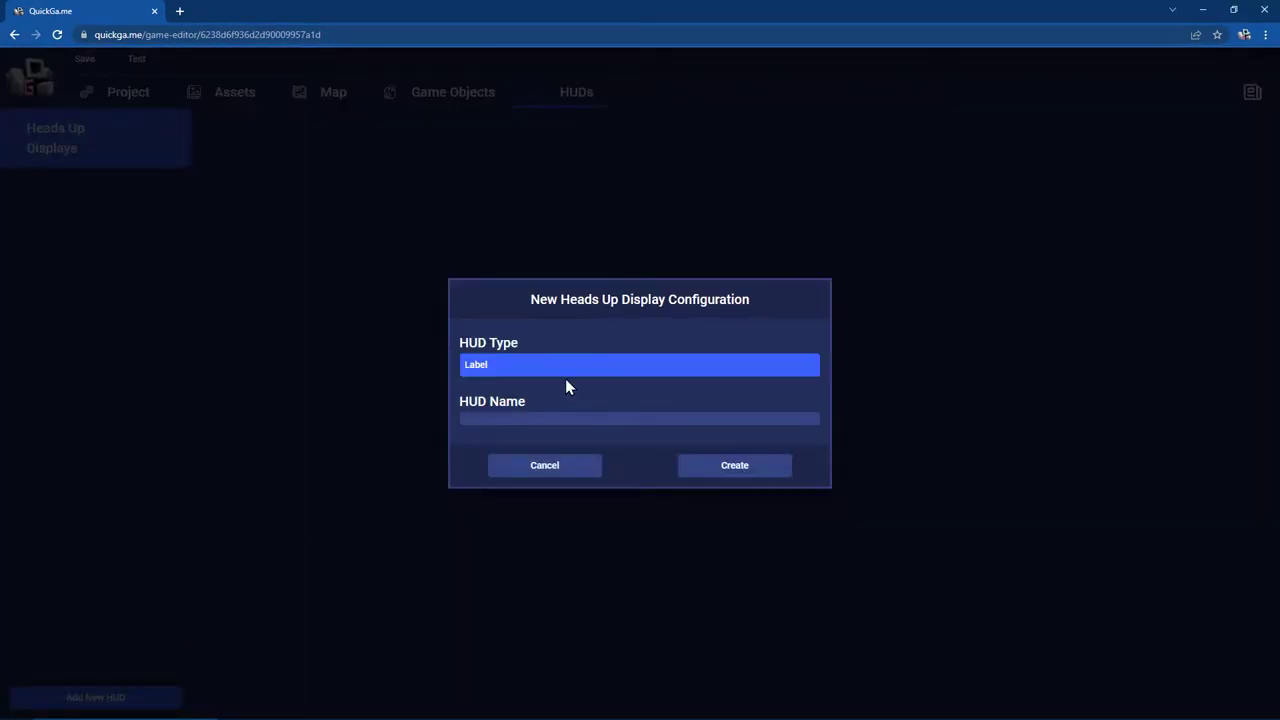
click(562, 367)
click(510, 386)
click(520, 417)
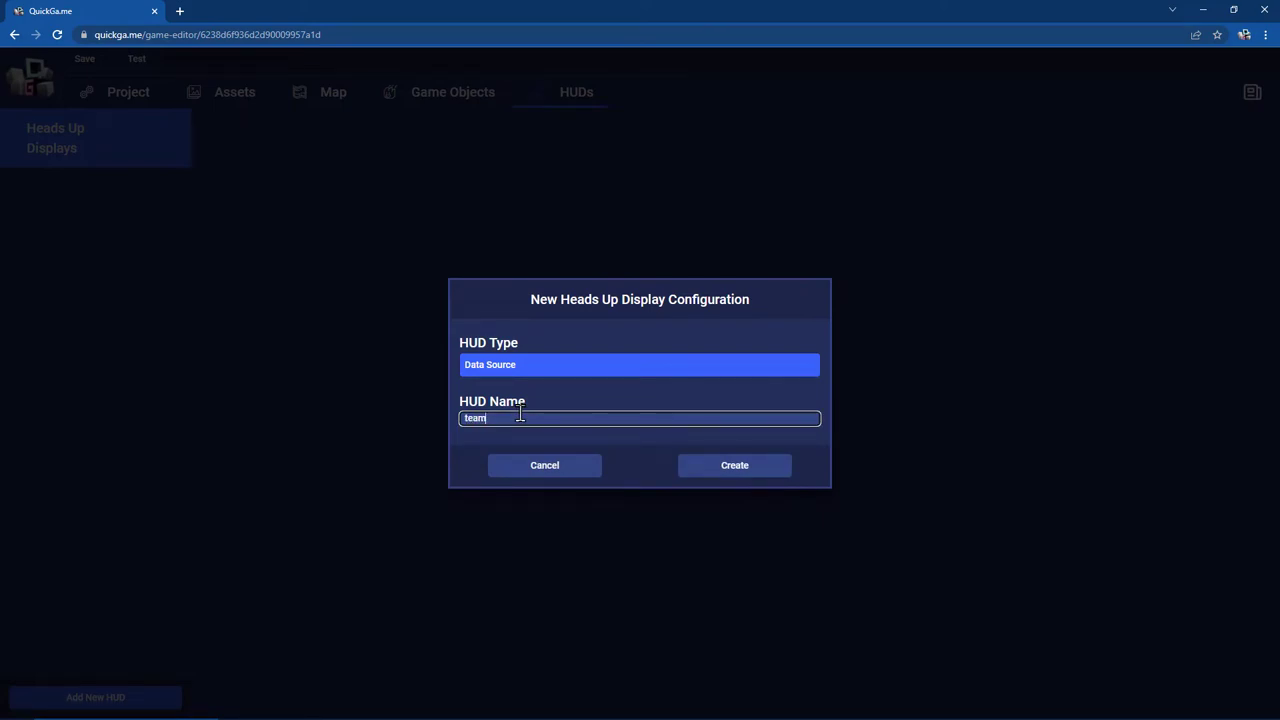
text(teamLeaderboard)
key(Return)
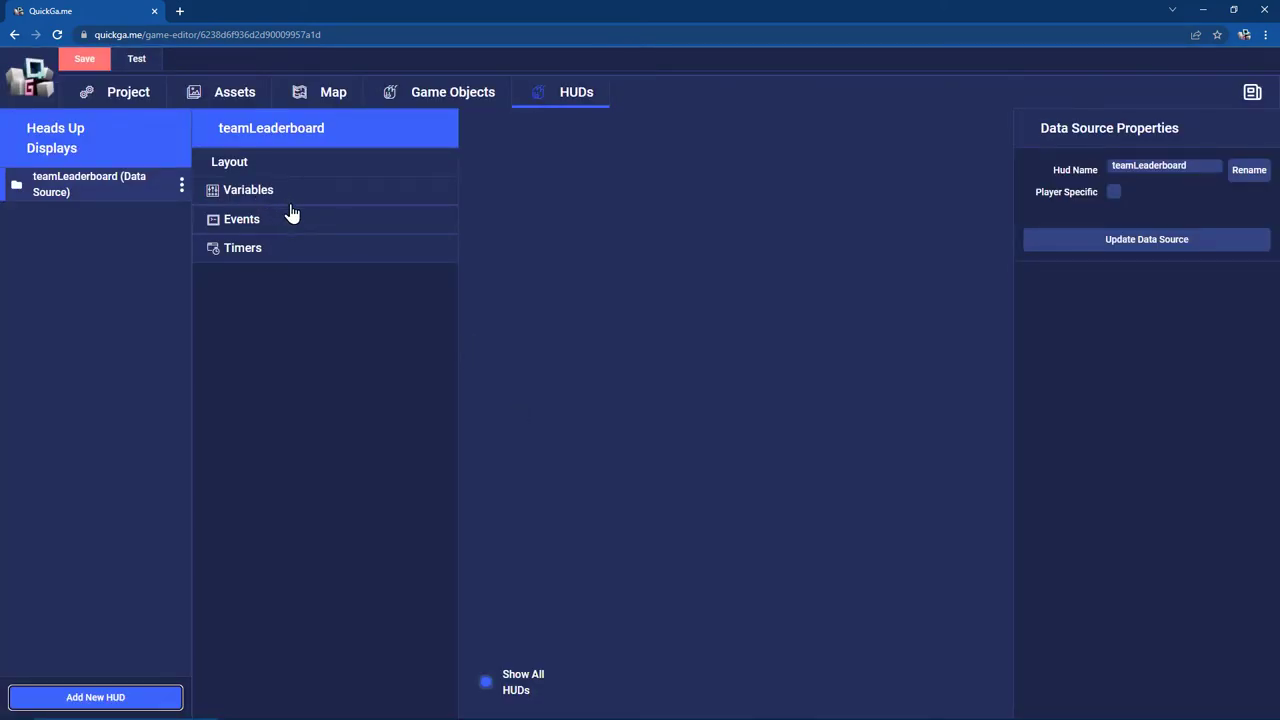
- Script the teamLeaderboard HUD's getDataSource function to return QGObjects.global.variables.teamLeaderboard.datasource;
click(757, 238)
key(BackSpace)
key(BackSpace)
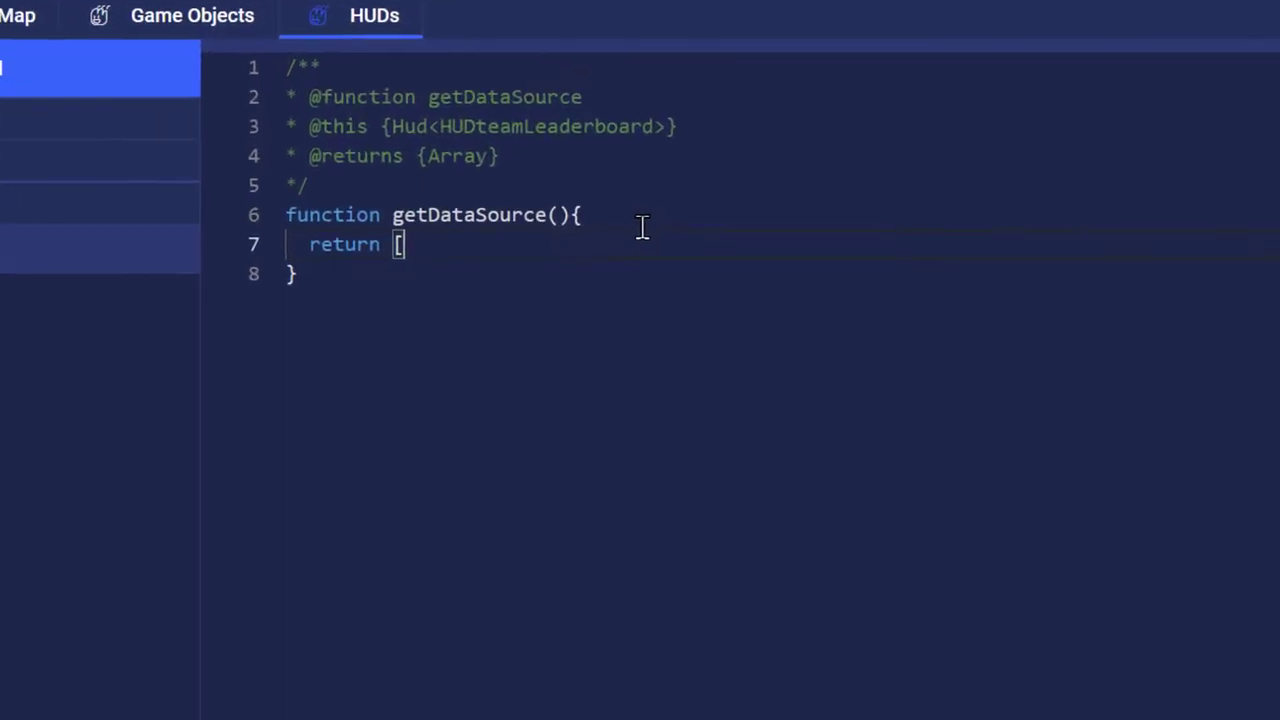
text(QGObjects.)
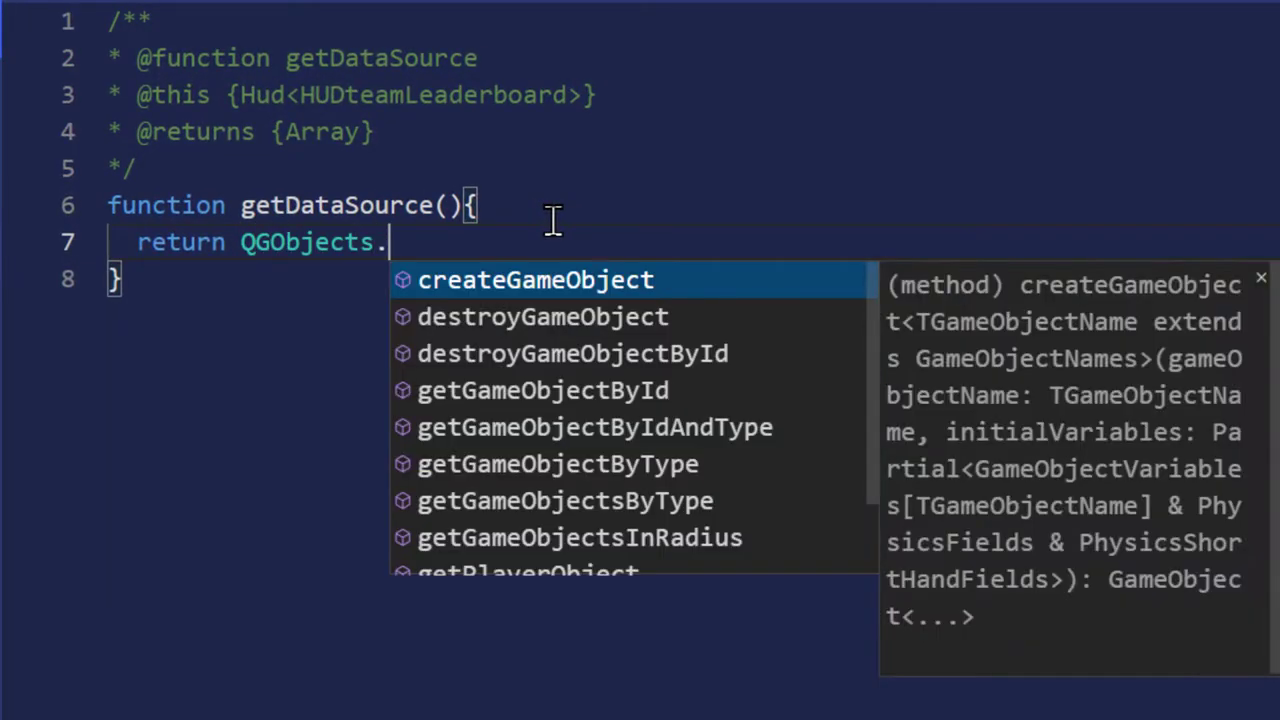
text(global.)
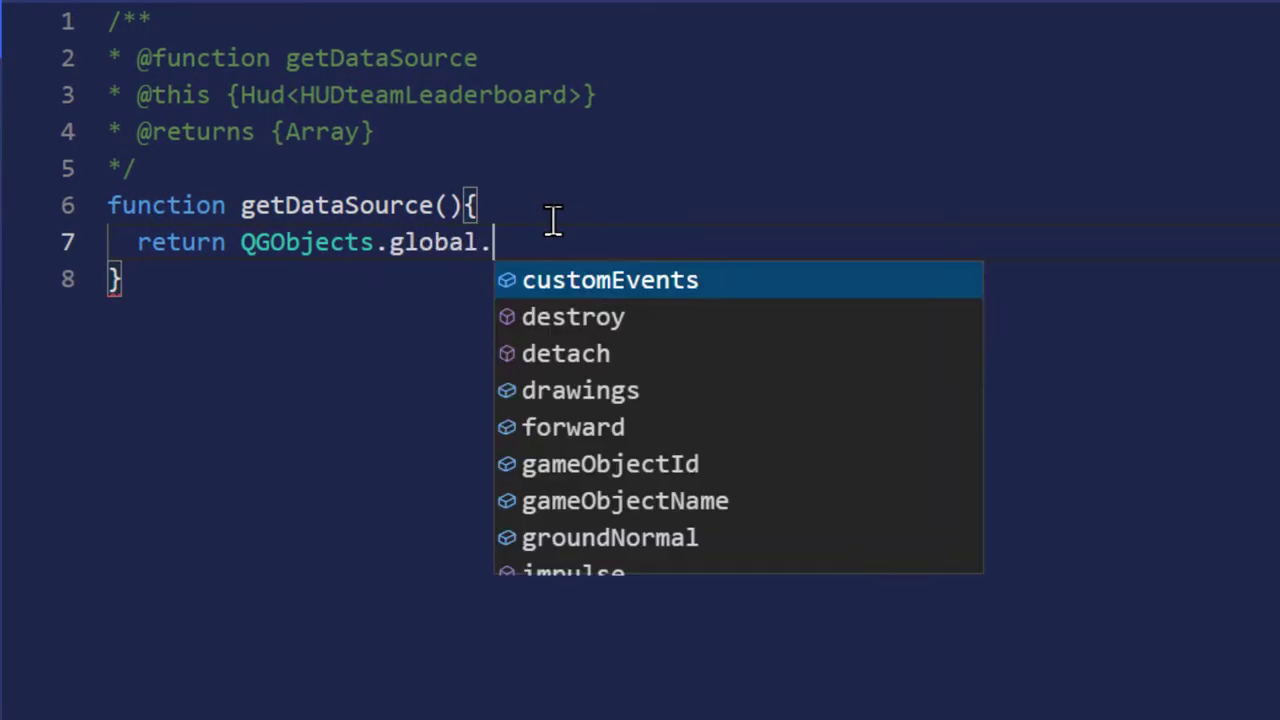
text(variables.)
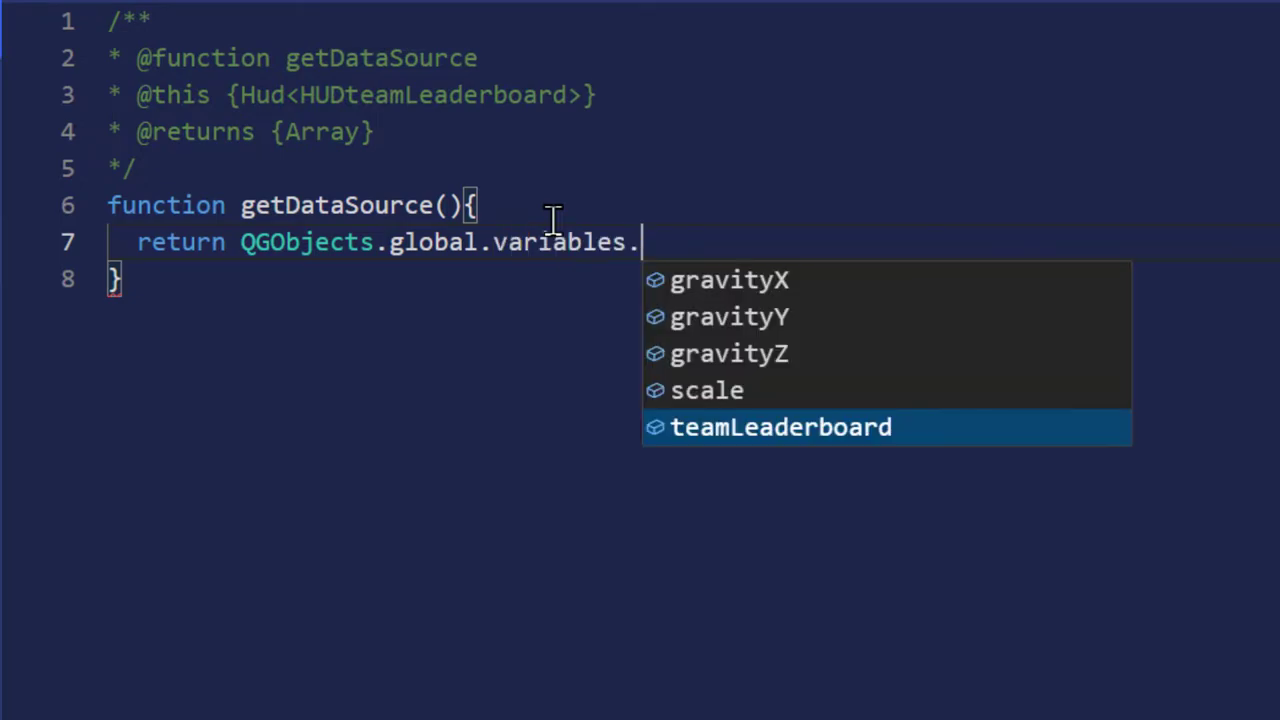
text(teamLeaderboard;)
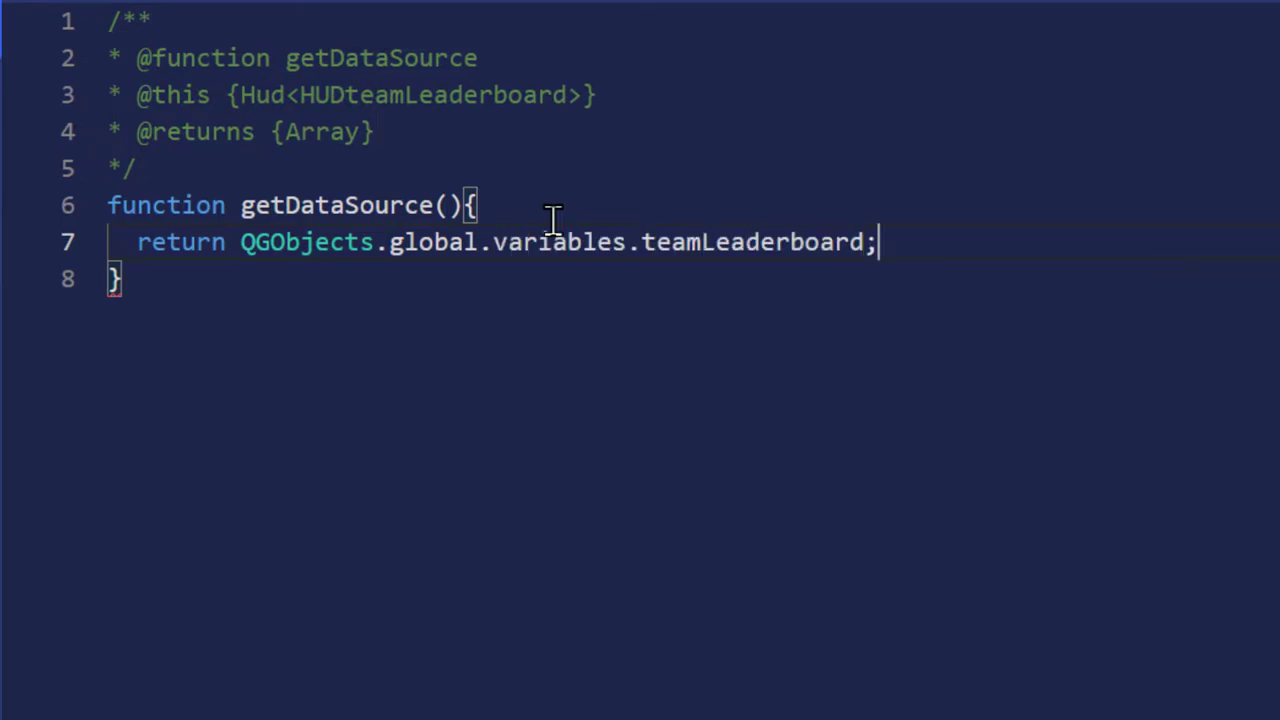
key(Left)
text(.data)
key(Tab)
key(End)
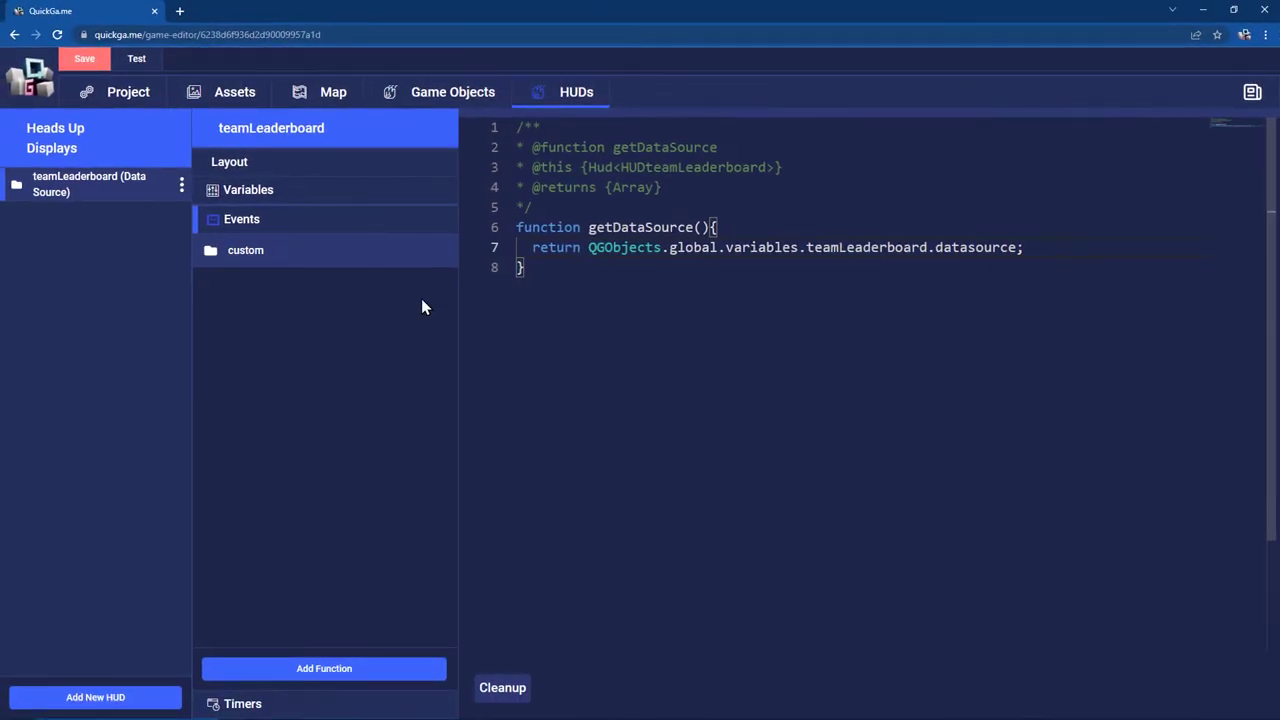
- Create a Column HUD named teams and nest the teamLeaderboard data source inside it
click(110, 700)
click(524, 365)
click(524, 421)
click(539, 420)
text(c)
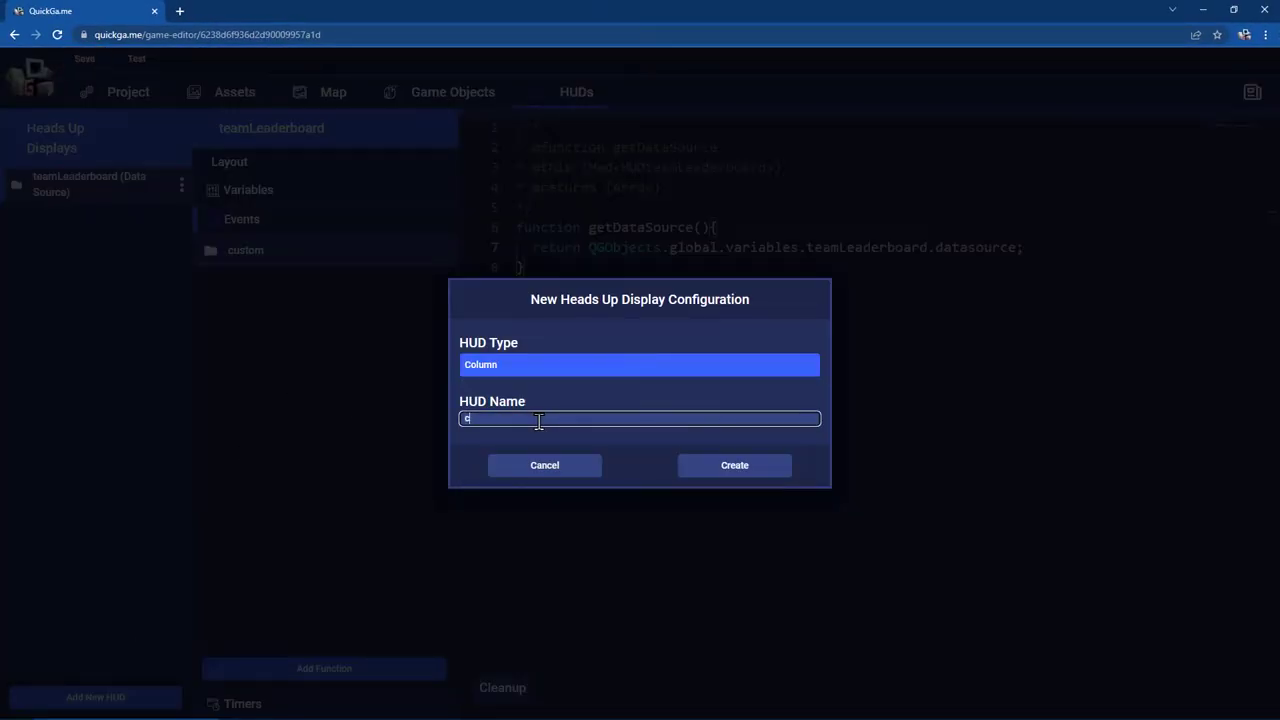
text(eams)
click(735, 465)
click(87, 209)
- Create a Label HUD named teamScore and nest it under the teamLeaderboard data source
click(108, 702)
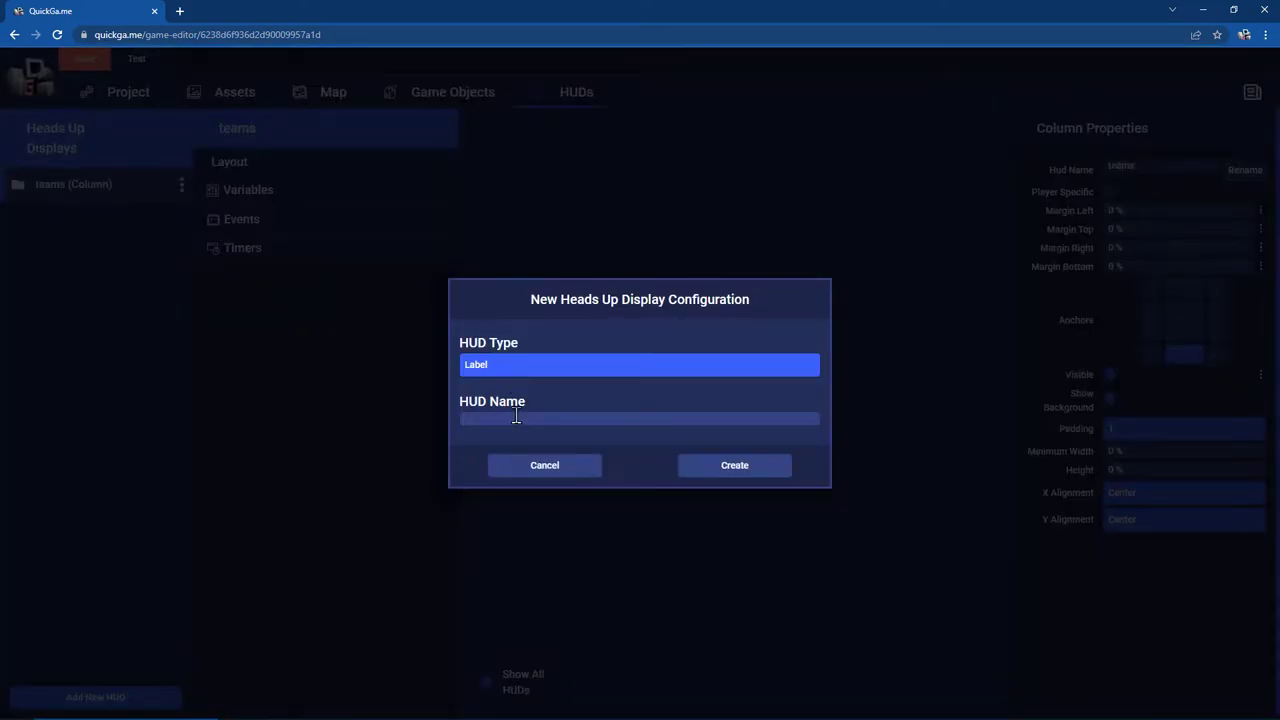
click(515, 417)
text(teamScore)
key(Return)
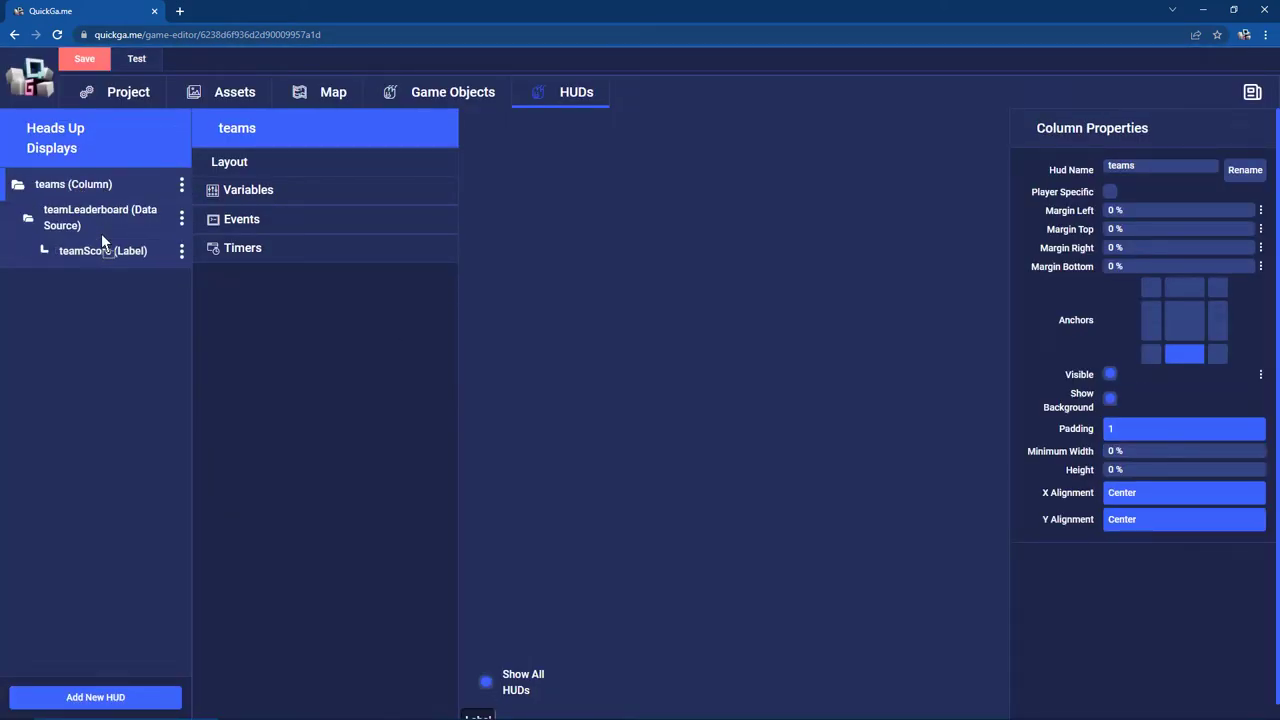
click(101, 246)
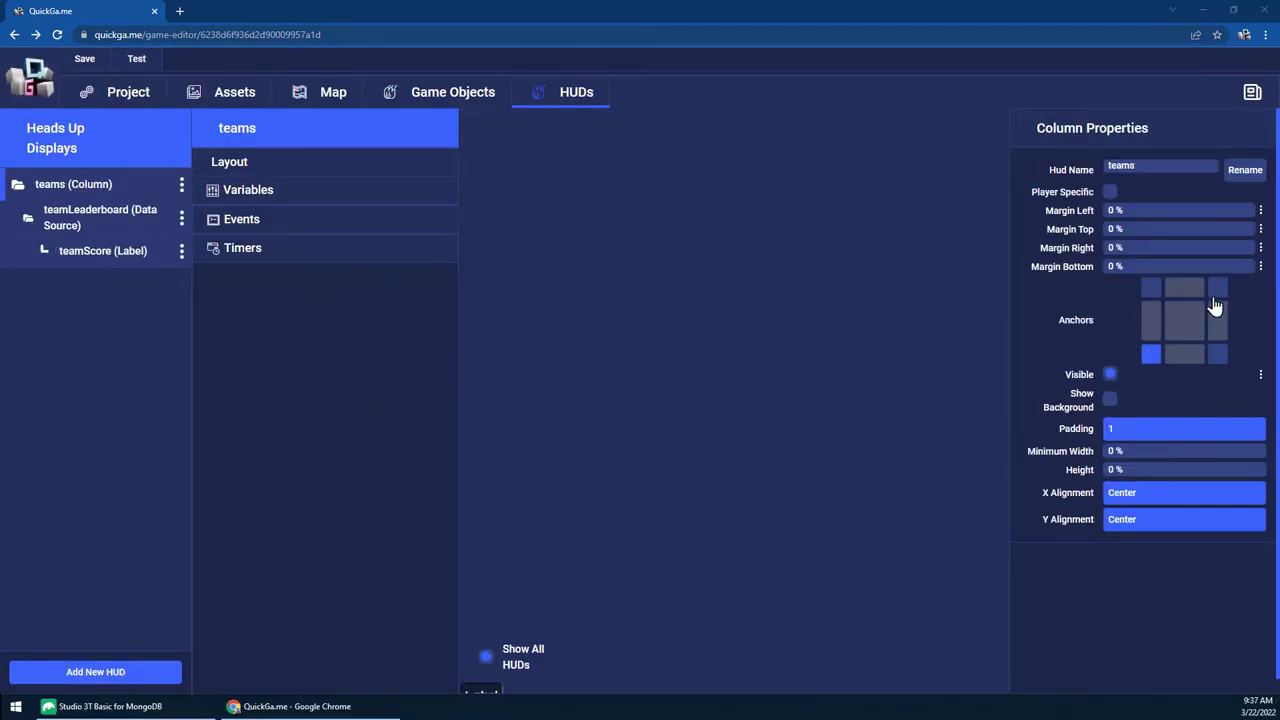
- Anchor the teams column to the game display's top-right corner and adjust its top and right margins
click(1216, 292)
click(1119, 230)
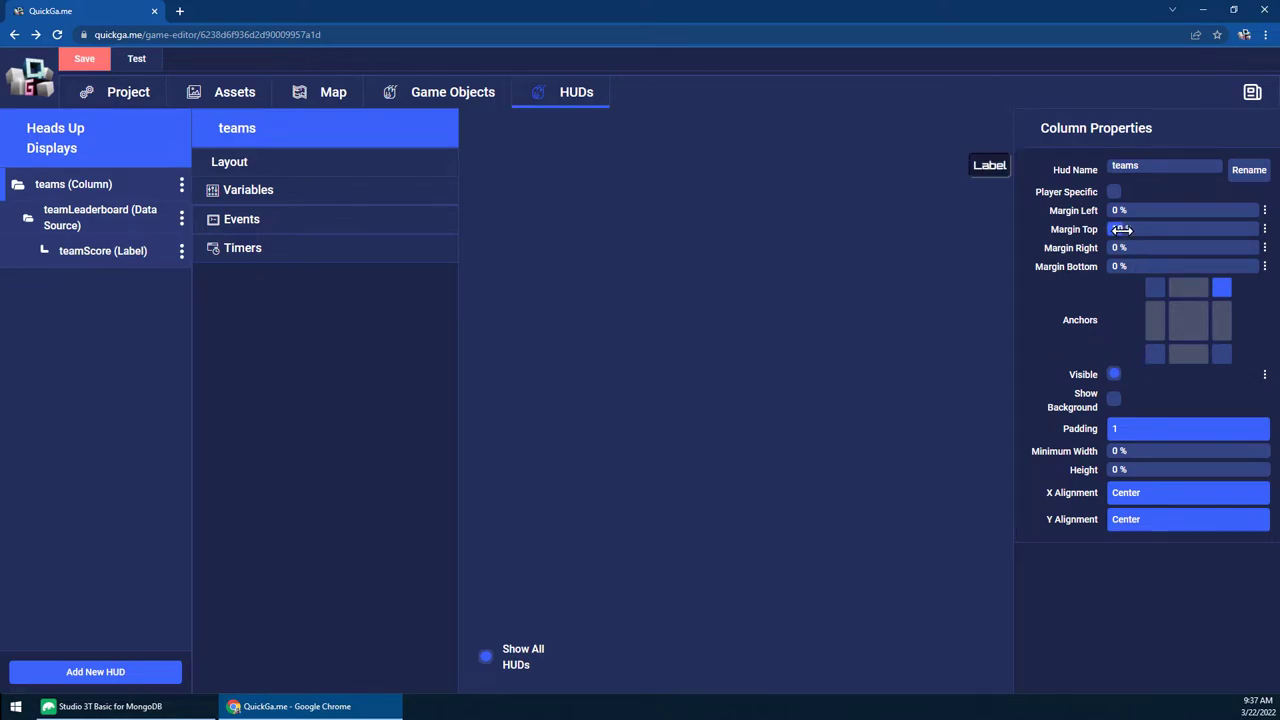
click(1119, 245)
- Set the teamScore label's text color to #d88181 and its size to 3, and save the project
click(128, 256)
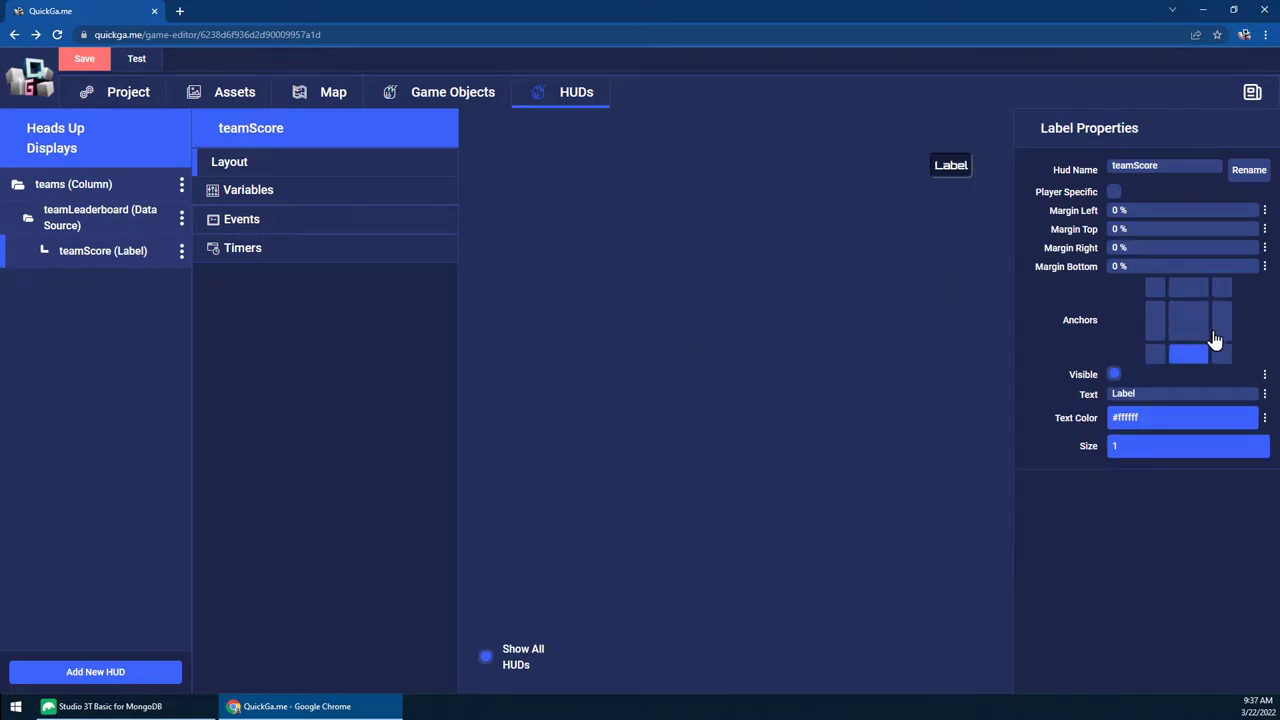
click(1143, 417)
click(734, 523)
click(1154, 446)
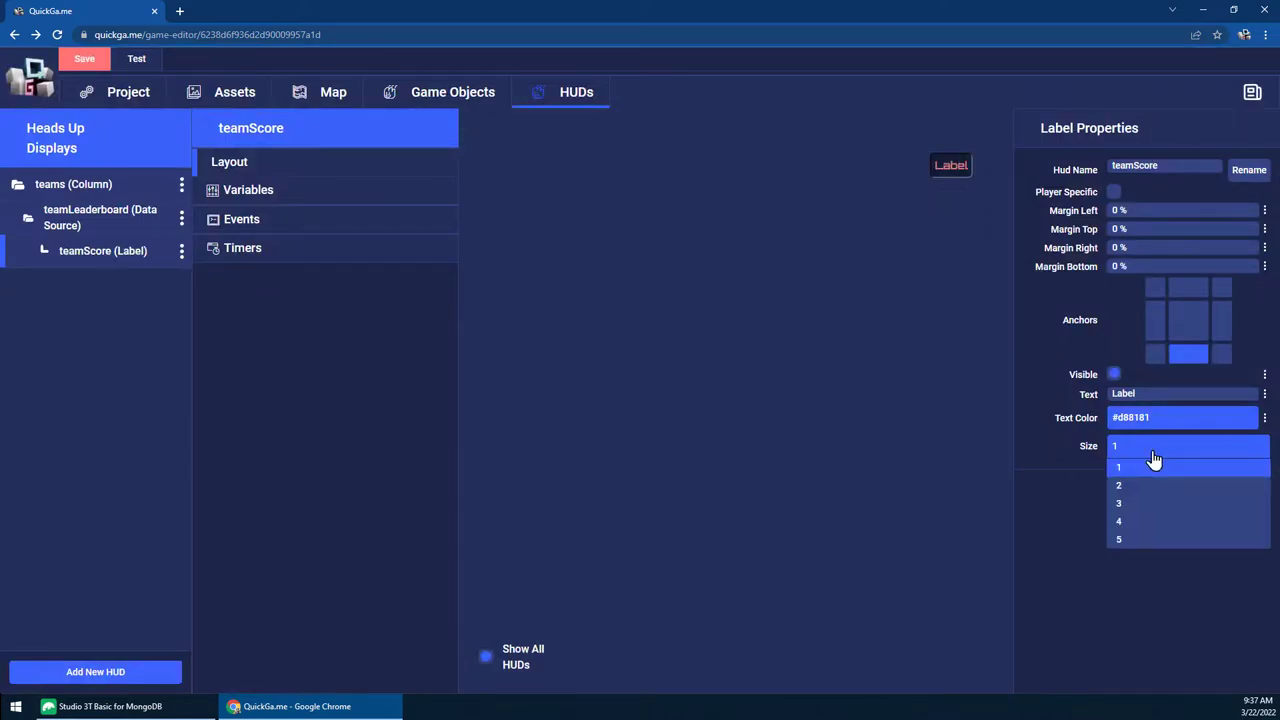
click(1147, 510)
click(60, 62)
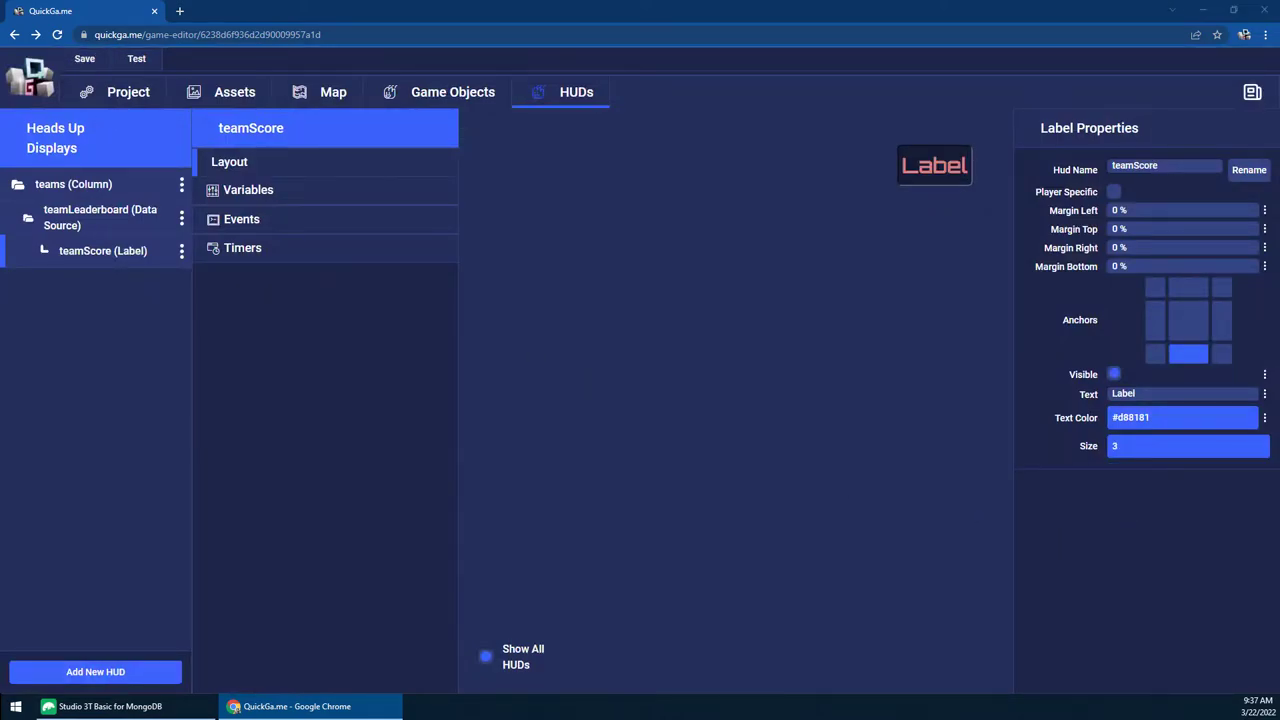
- Add an updateScore function to teamScore that sets its text to `Team ${item.teamId}: ${item.value}` from this.dataSources.teamLeaderboard.item
click(241, 219)
click(324, 668)
click(583, 357)
text(updateScore)
key(Return)
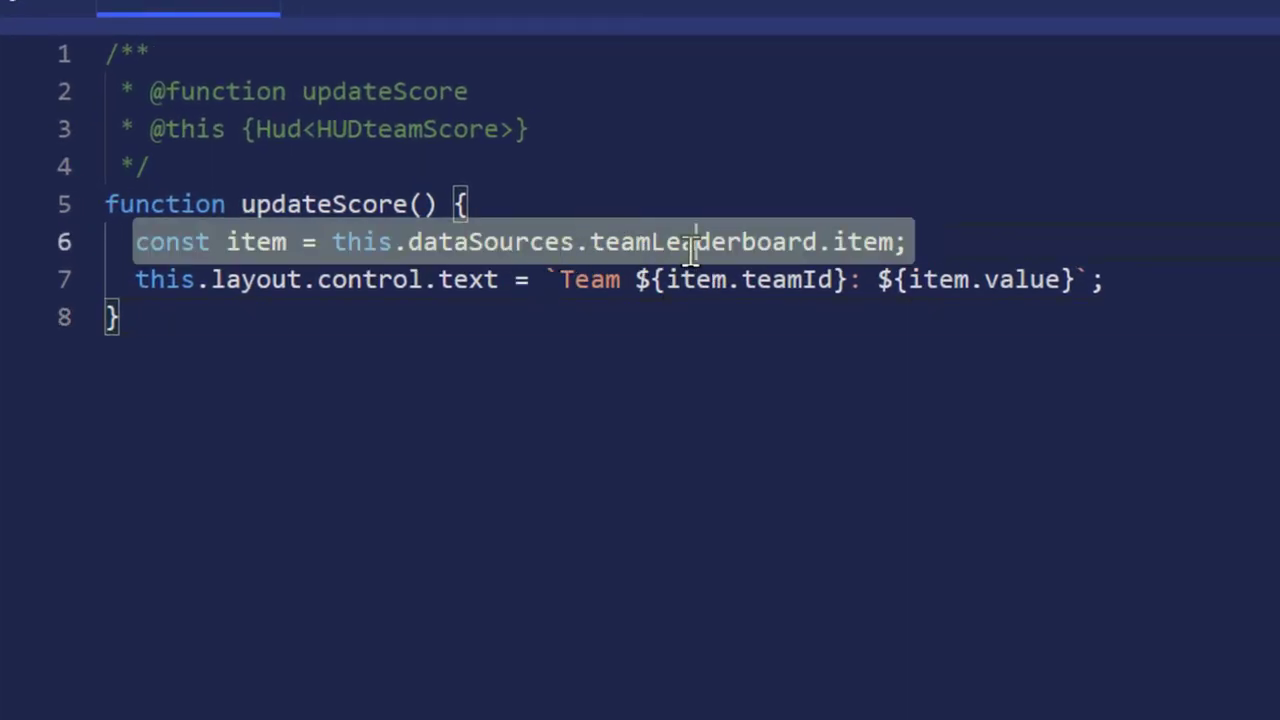
click(863, 243)
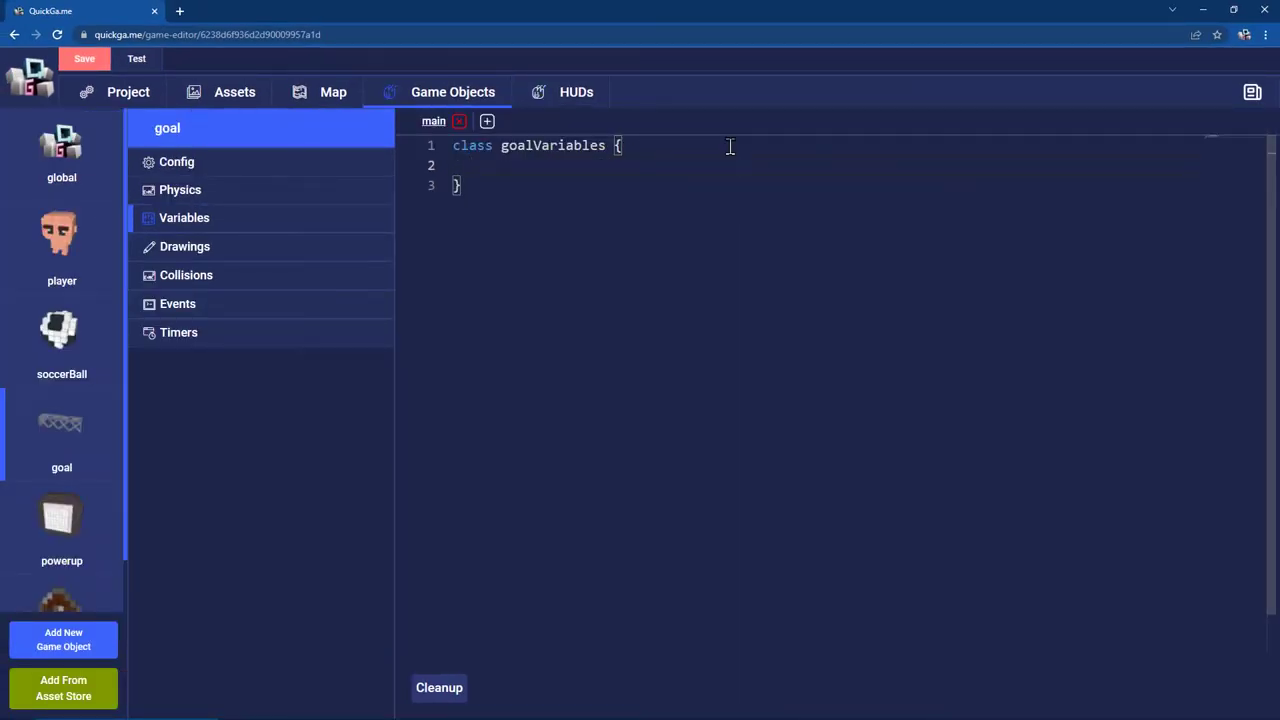
- Declare teamId = 0 in the goal object's variables and give the first goal on the map an initial teamId of 1
key(ctrl+s)
click(310, 96)
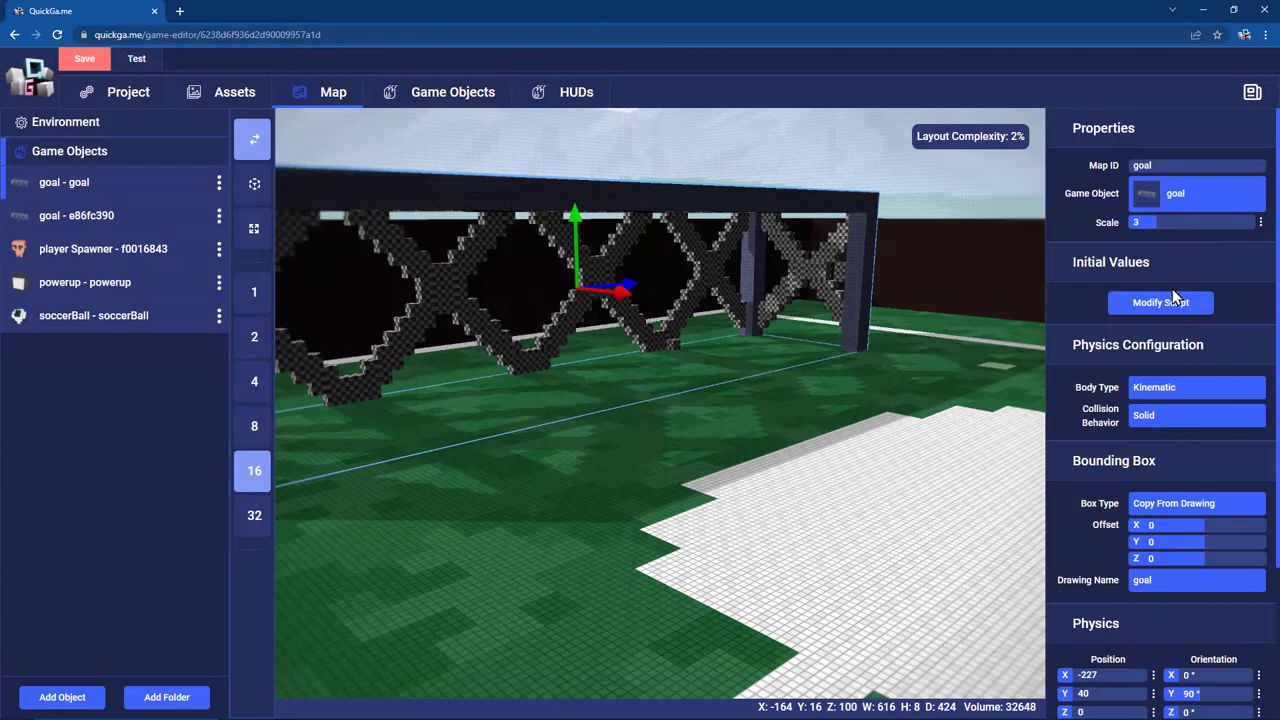
click(1100, 297)
key(Return)
key(ctrl+space)
key(Escape)
text(teamId:1)
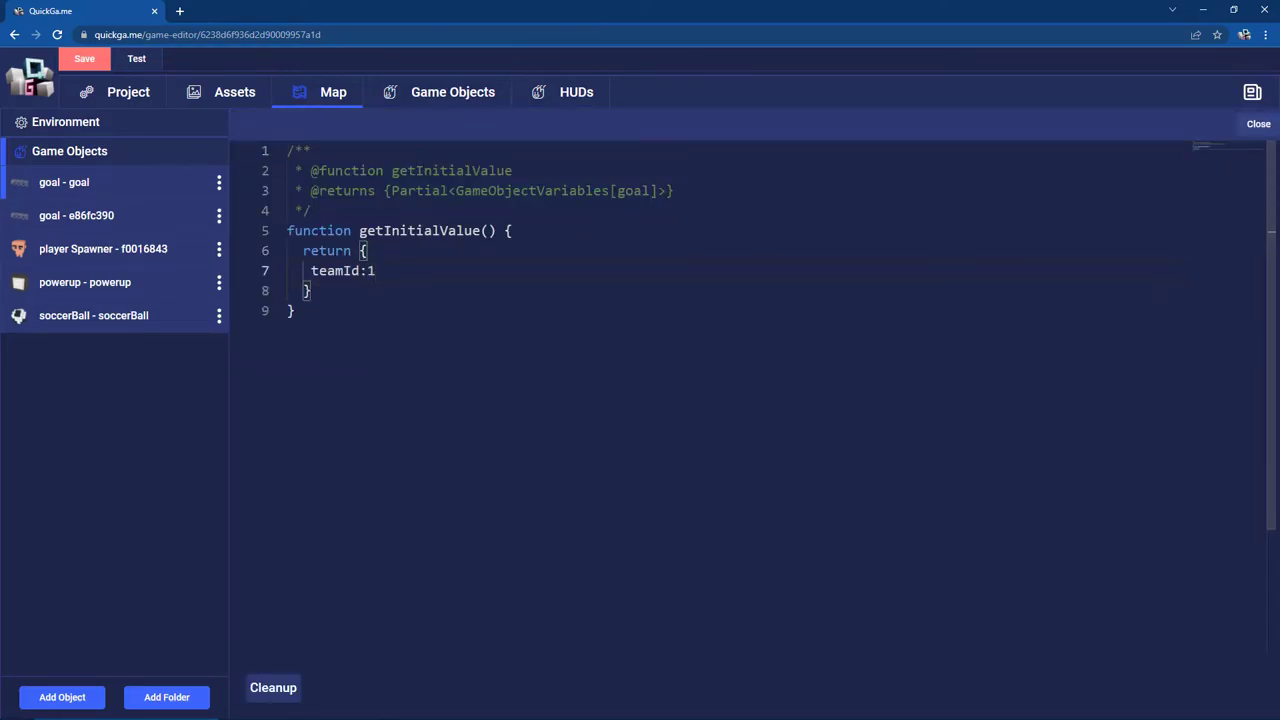
click(1258, 123)
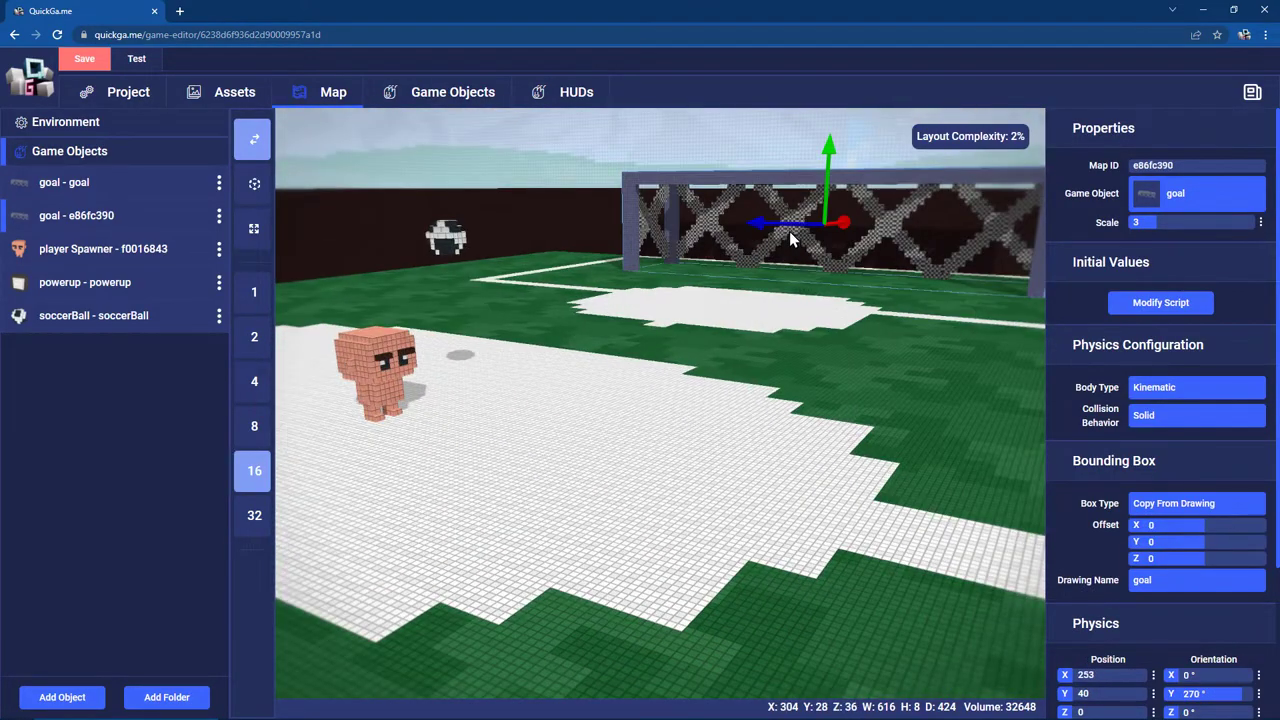
- Give the second goal on the map (e86fc390) an initial teamId of 2 in its initial values script
click(1160, 302)
key(Return)
text(teamId:2,)
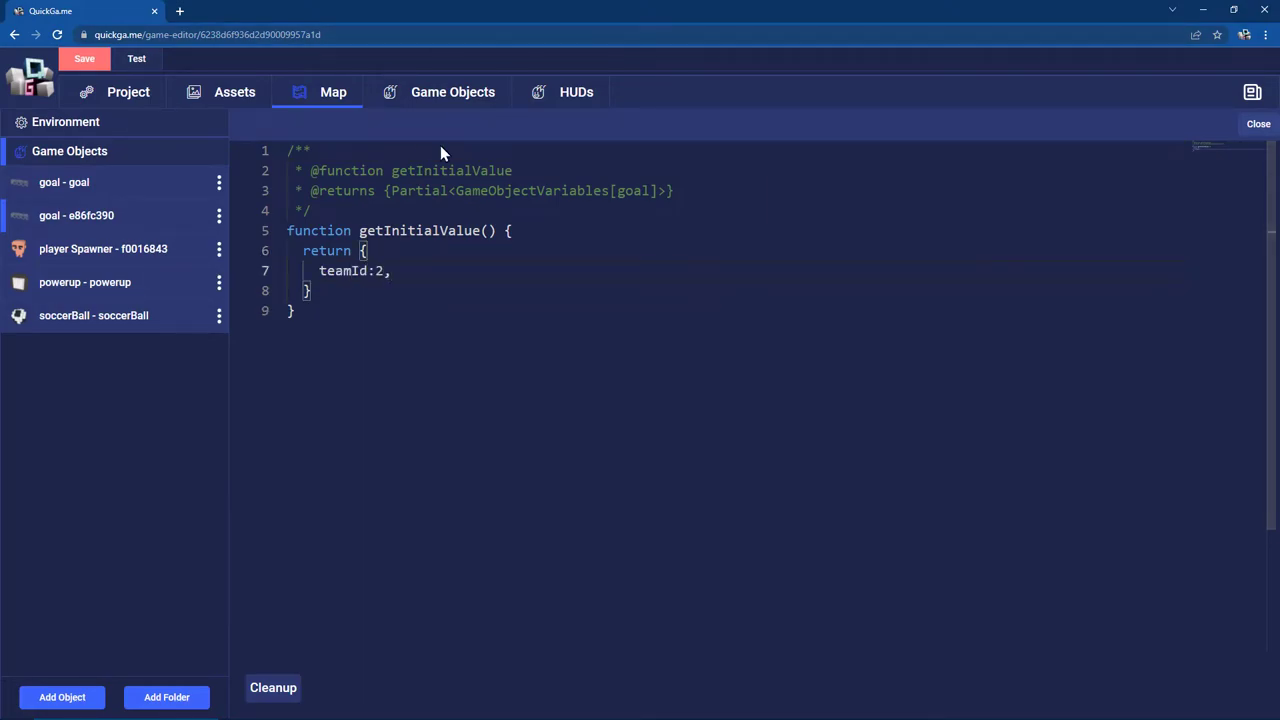
- Extend the goal's soccerBall collision script to call teamLeaderboard.increase with this.variables.teamId and 1, and save the project
click(453, 92)
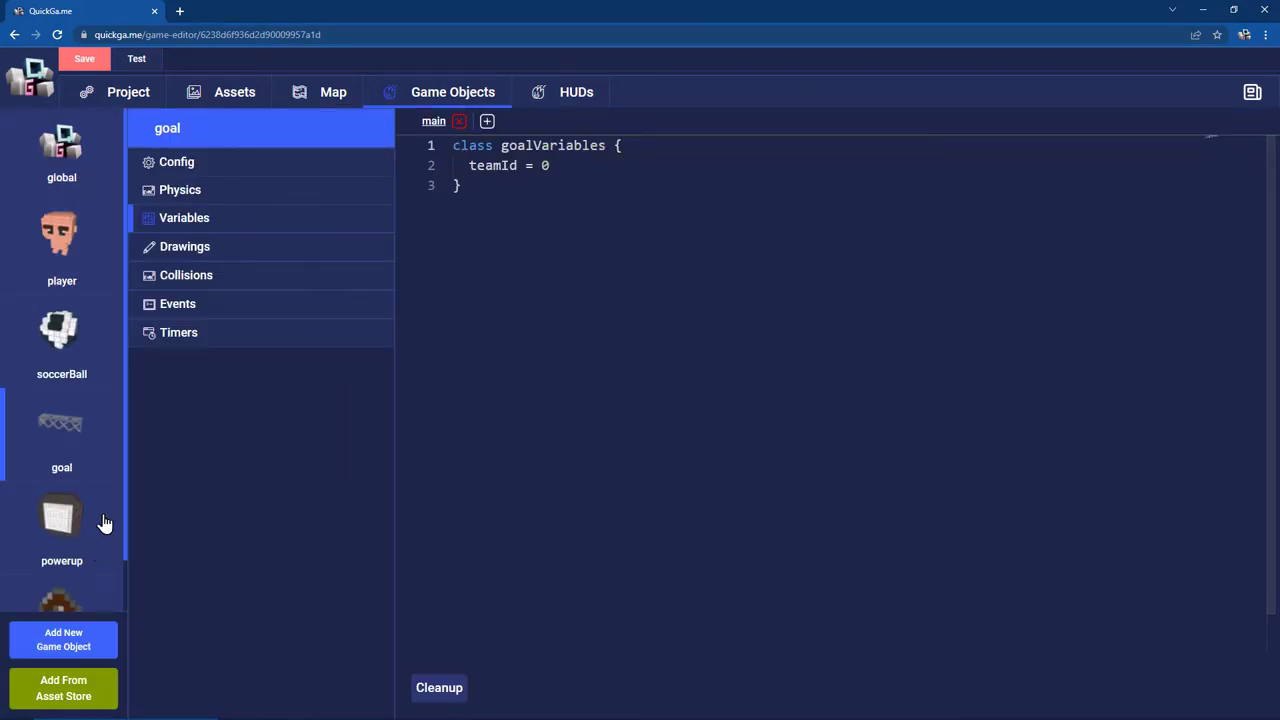
click(245, 280)
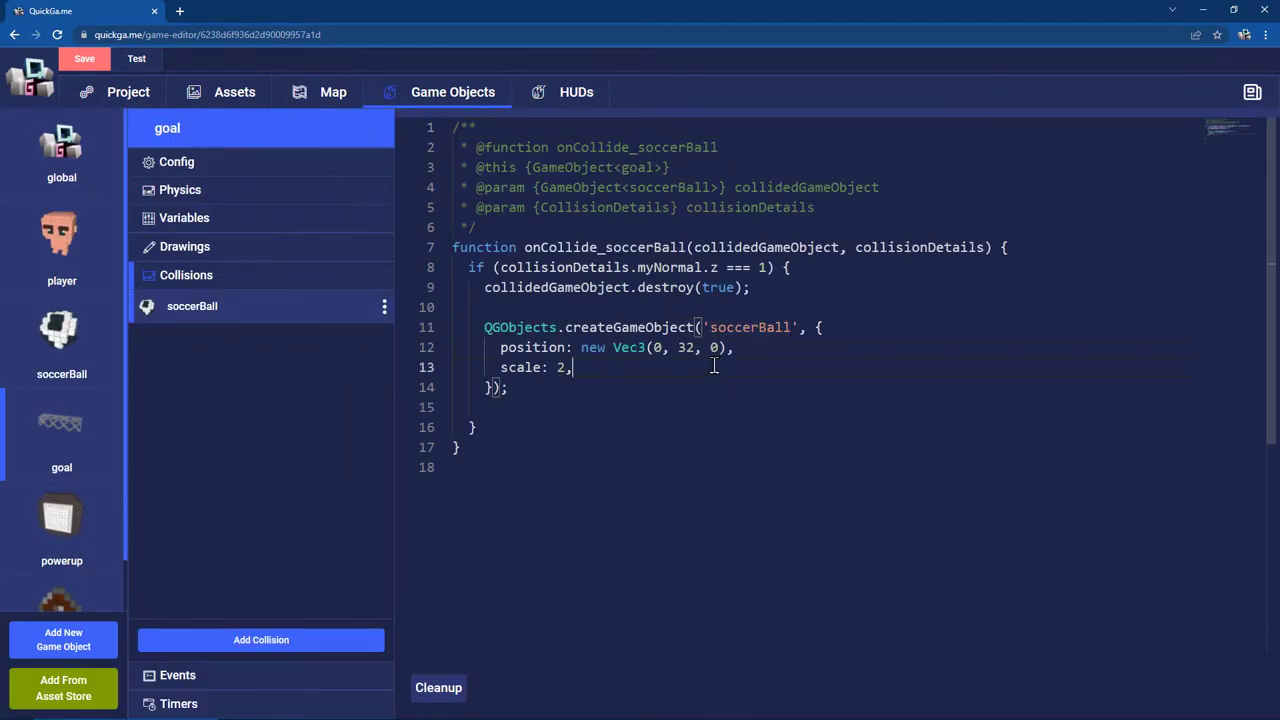
click(649, 406)
text(QGObjects.global.variables.teamLeaderboard.increase(       this.variables.teamId,       1     );)
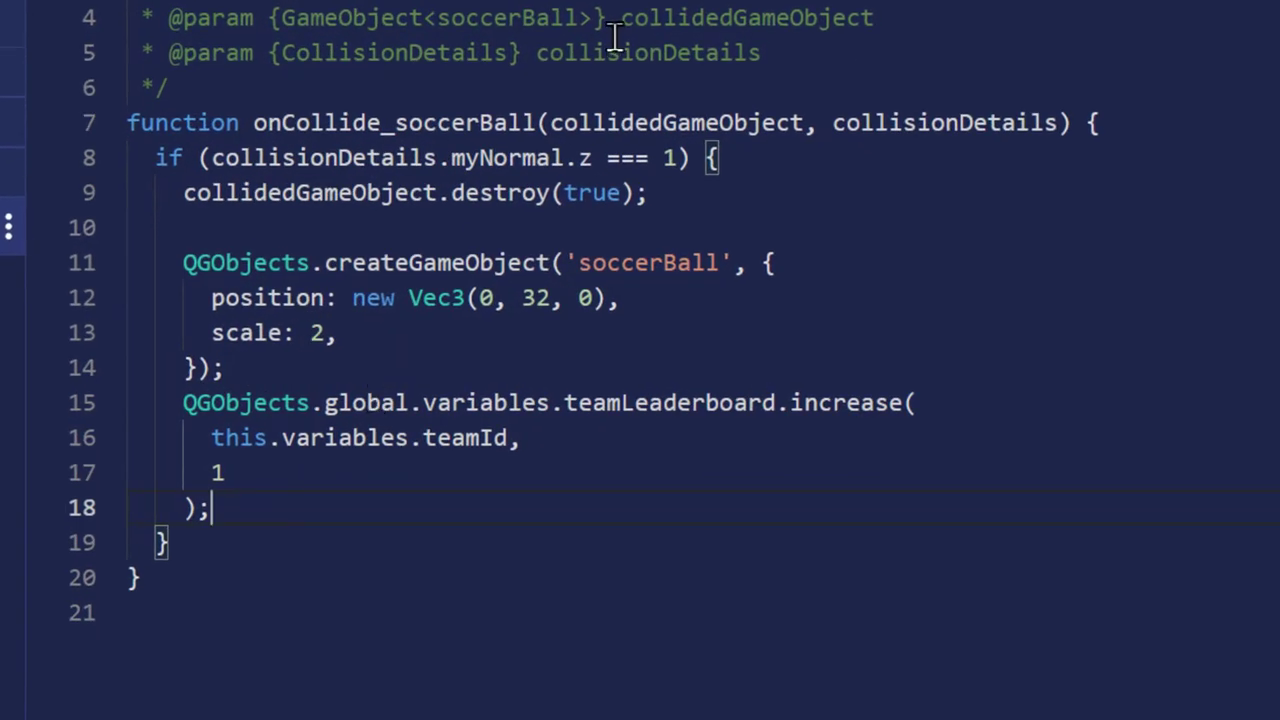
key(ctrl+s)
- Open a 2-player test game and playtest scoring goals with the team leaderboard
click(137, 60)
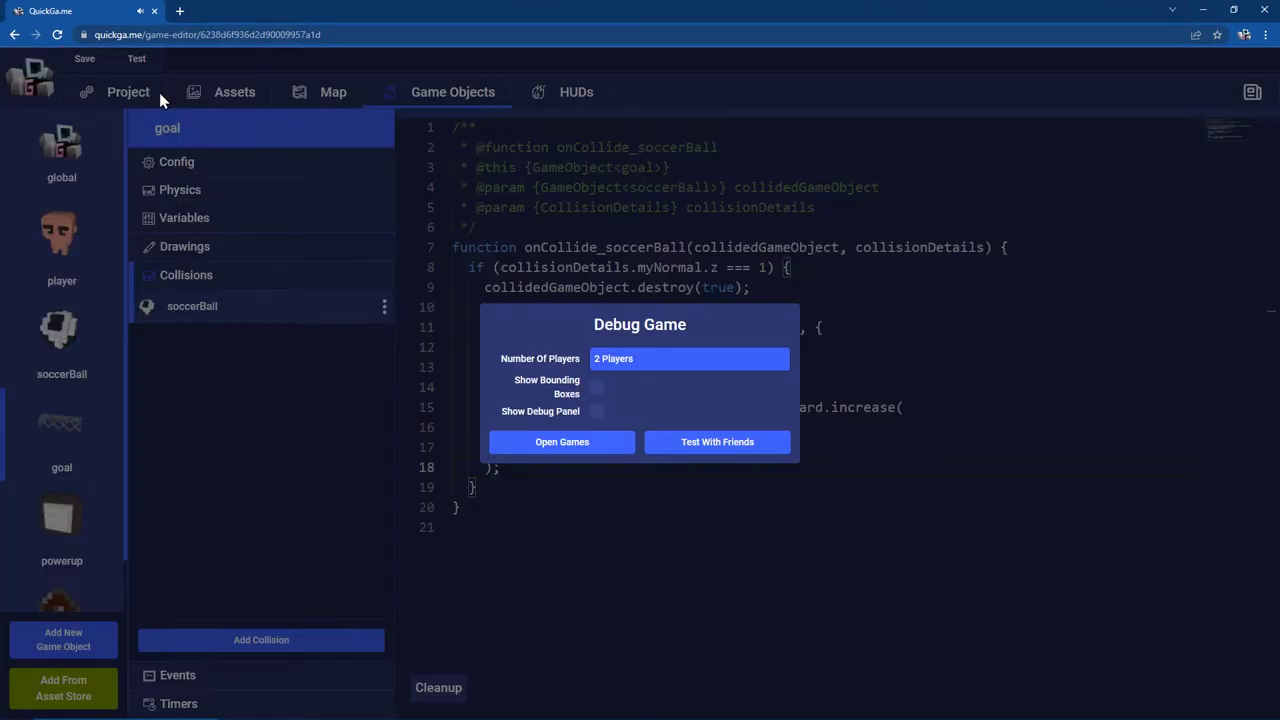
click(571, 445)
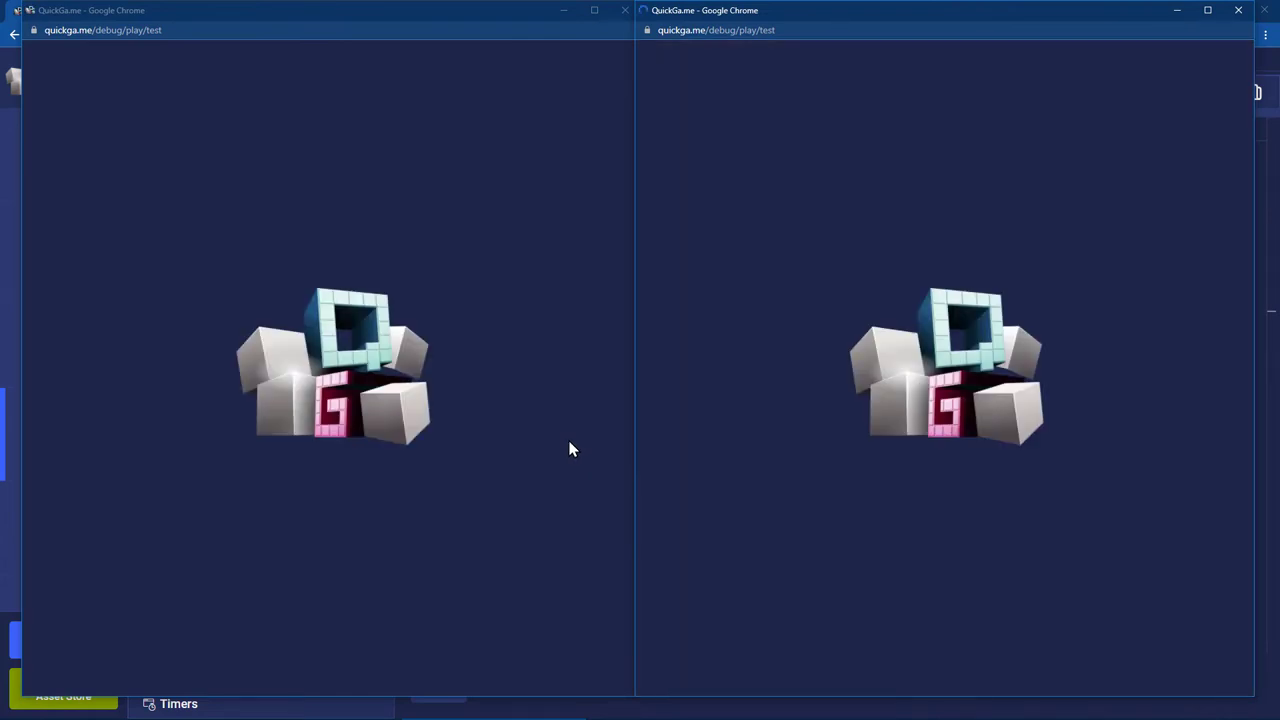
key(w)
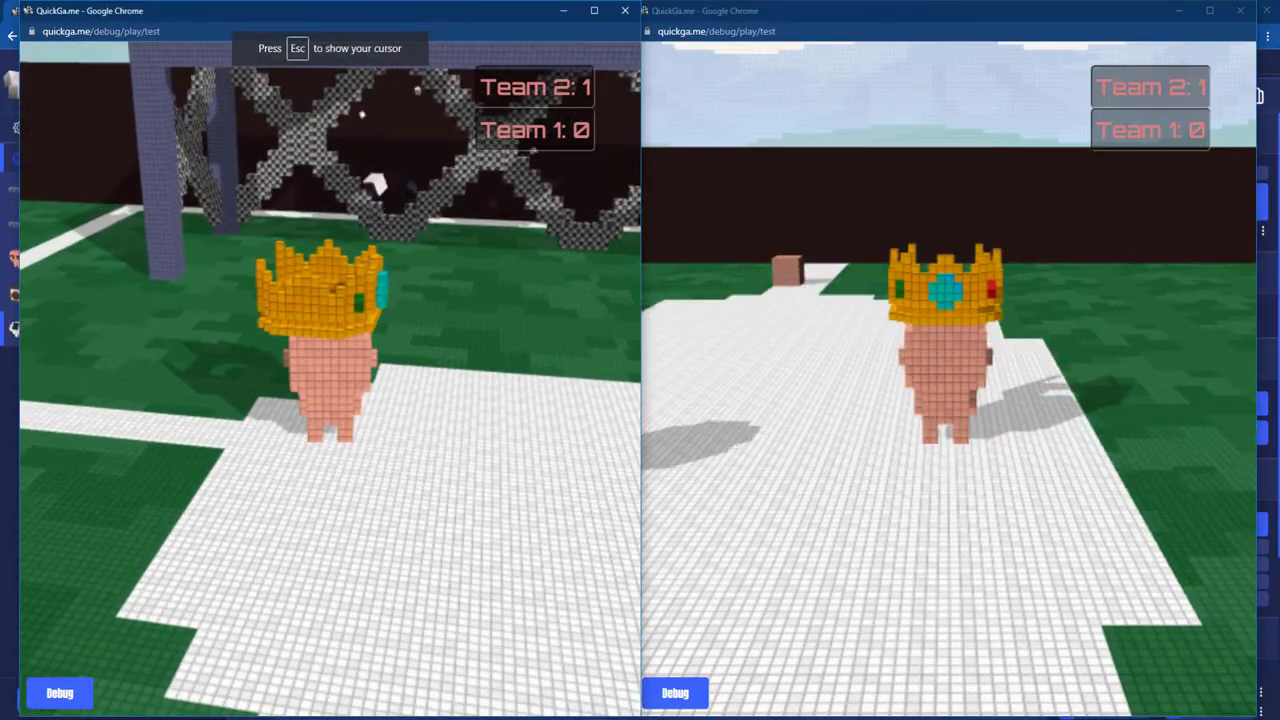
key(w)
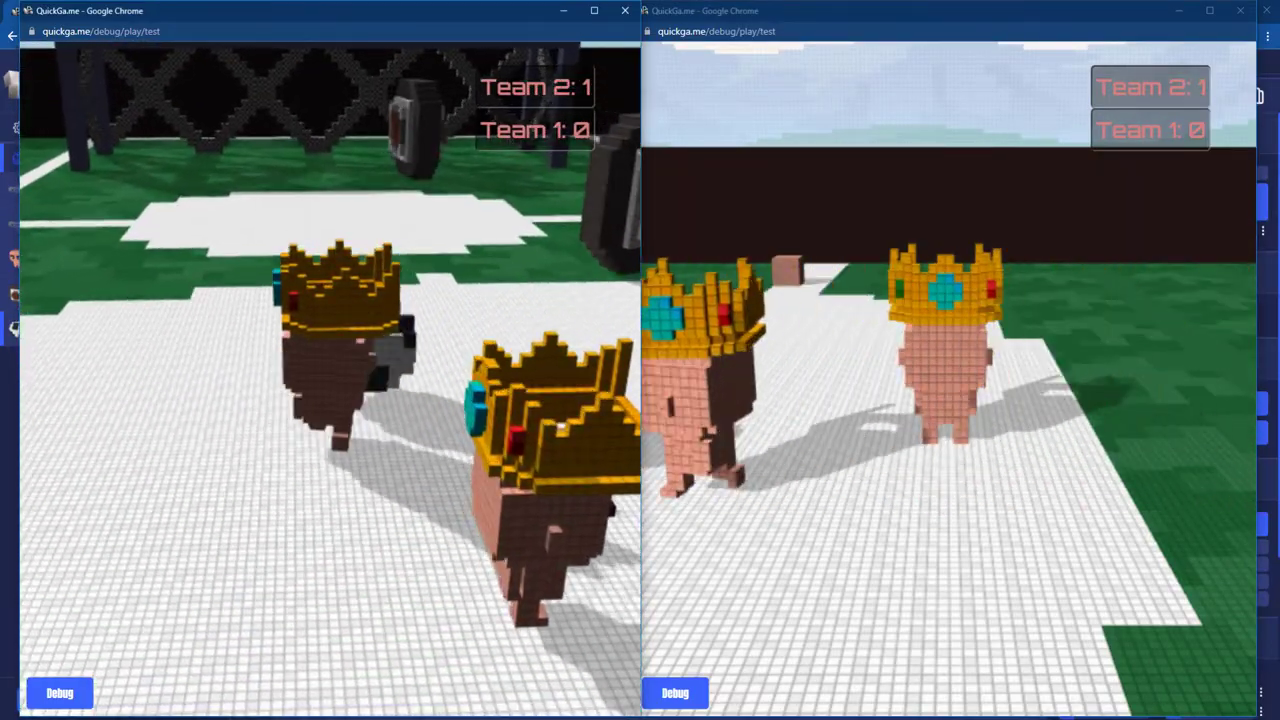
key(w)
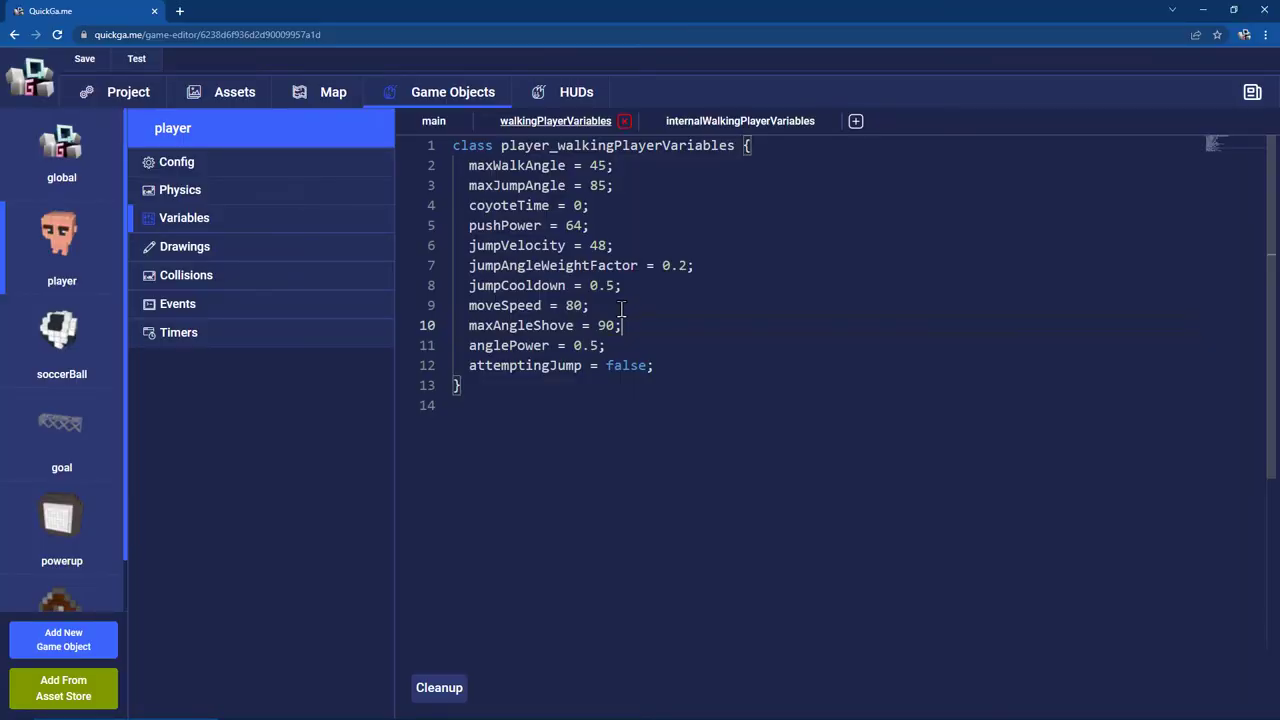
- Set moveSpeed to 200 in the player's walkingPlayerVariables, and open the soccerBall object
key(BackSpace)
text(20)
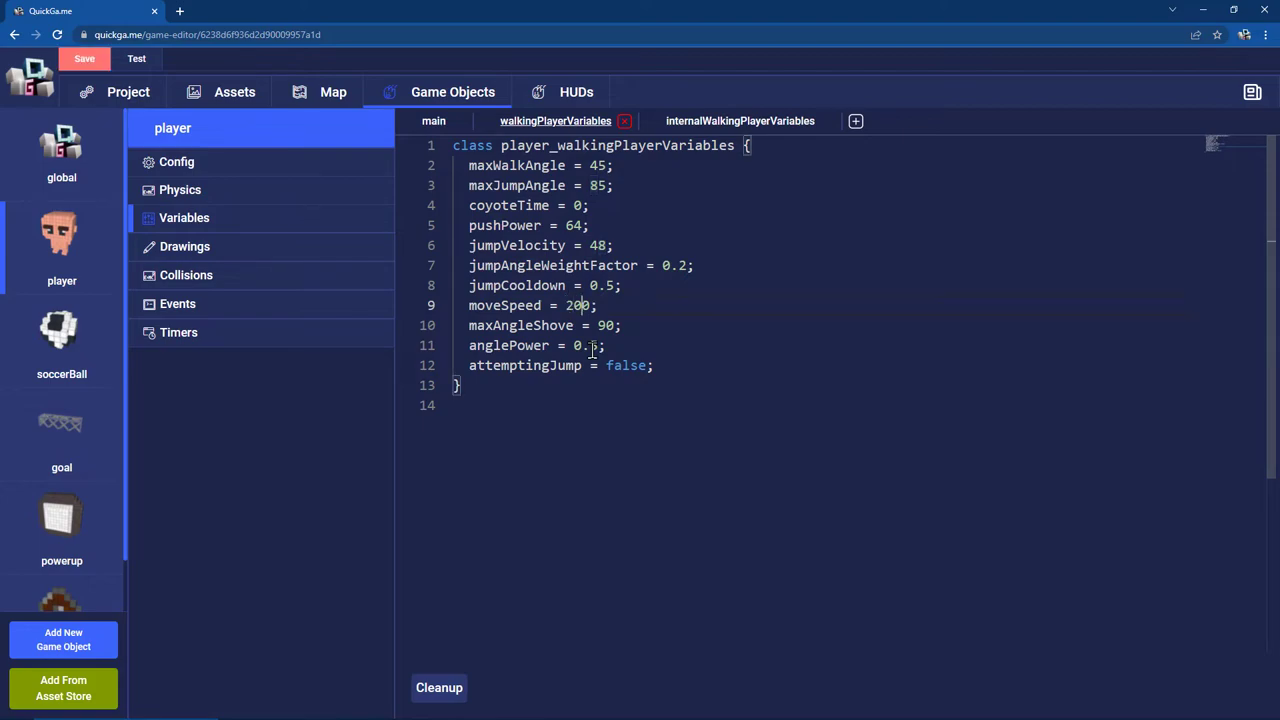
click(76, 364)
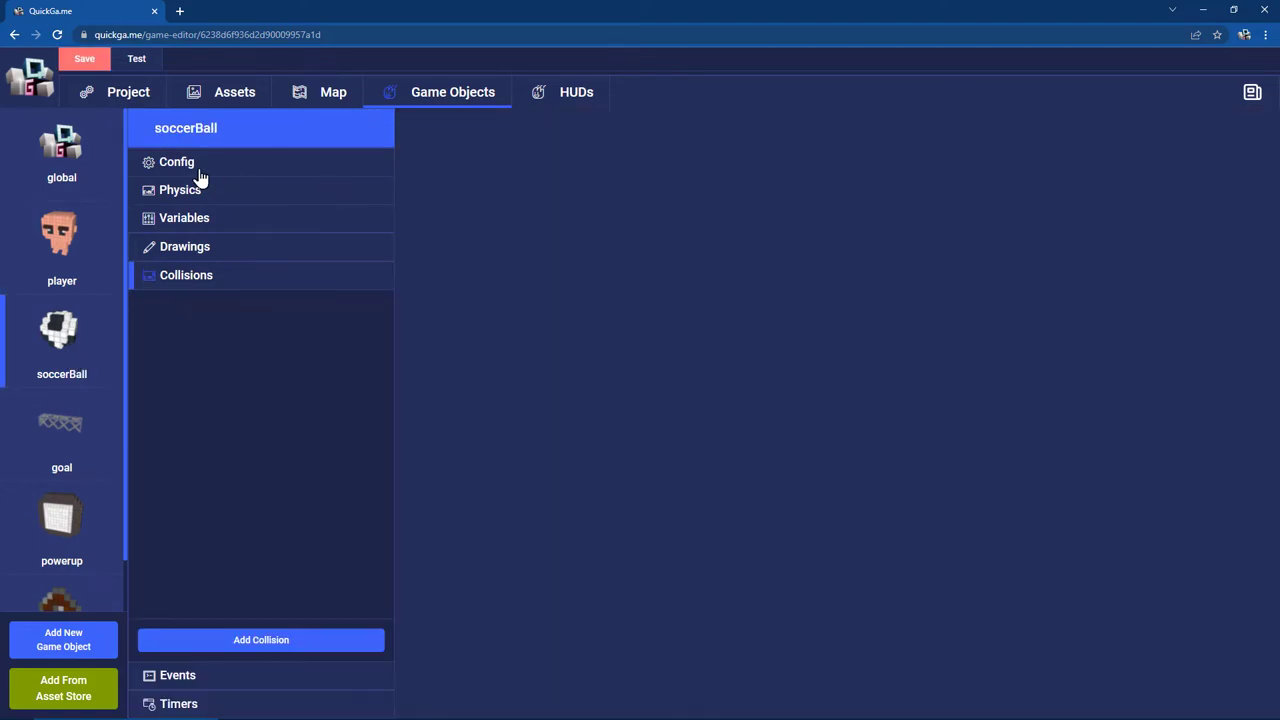
- Return to the map and playtest the new player speed in a 2-player test game
click(334, 93)
click(446, 237)
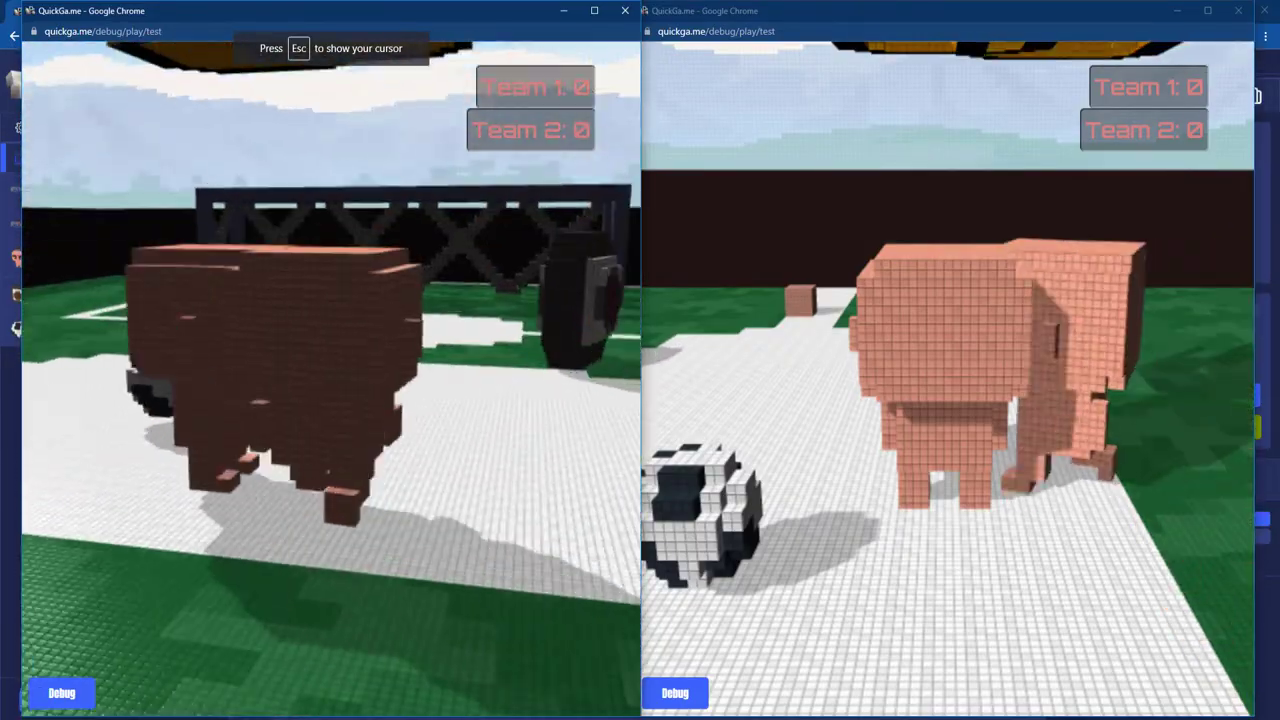
key(w)
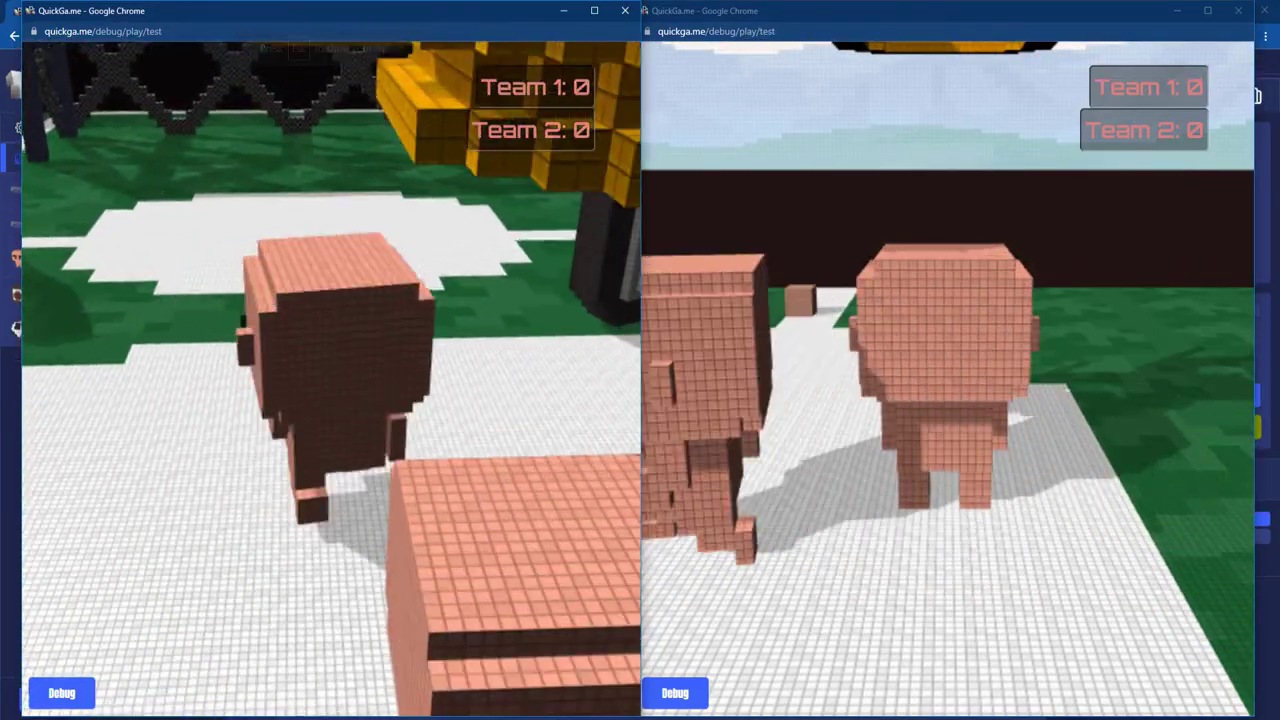
key(w)
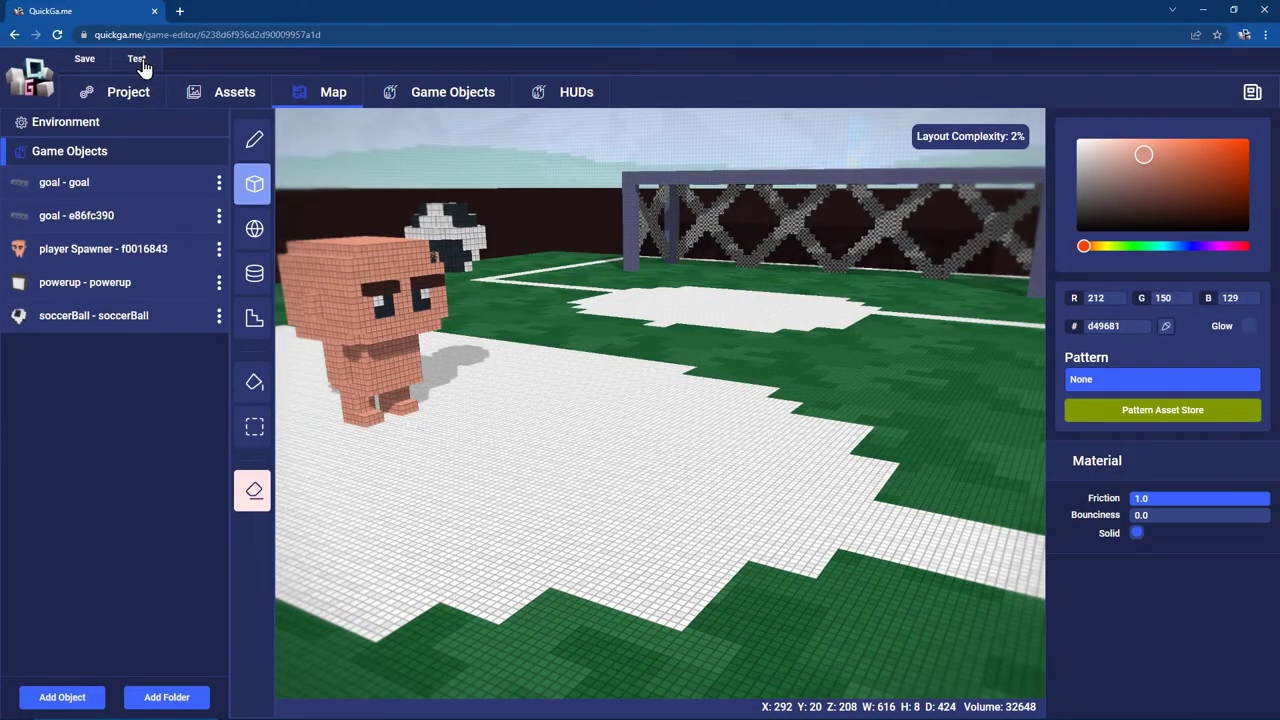
- Start a test game with friends, playtest scoring goals together, and close the test game
click(137, 60)
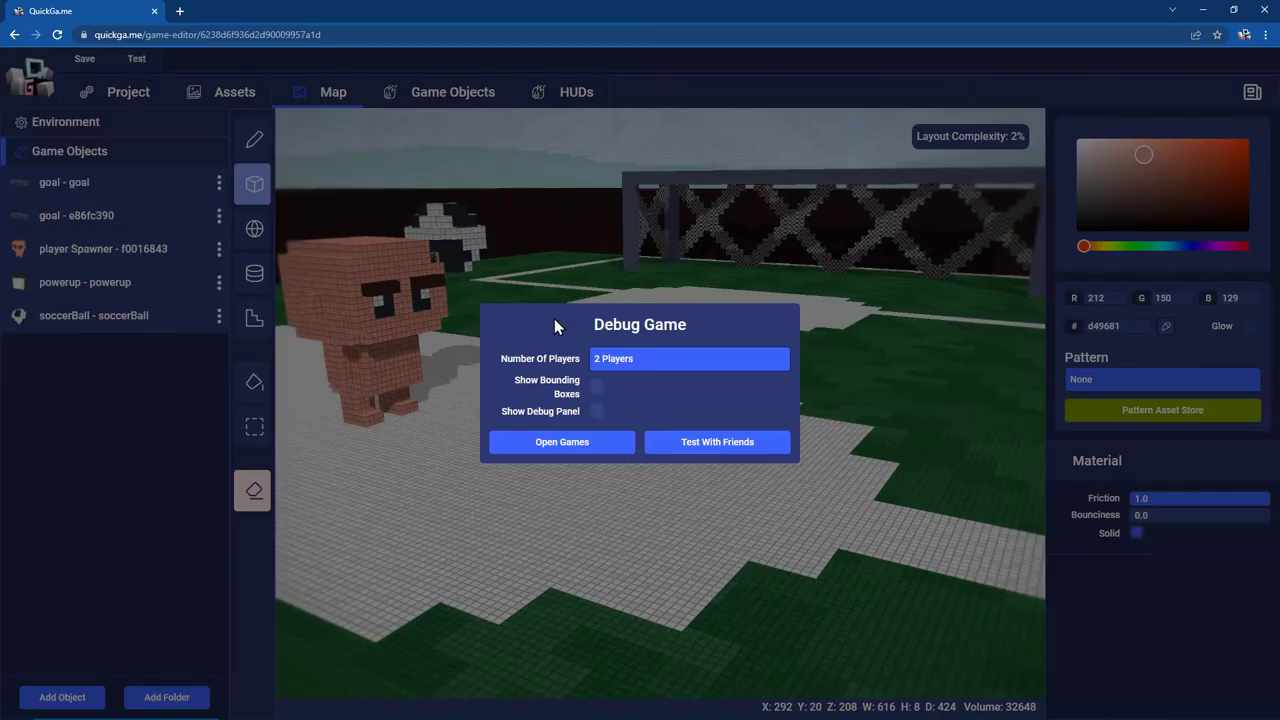
click(709, 450)
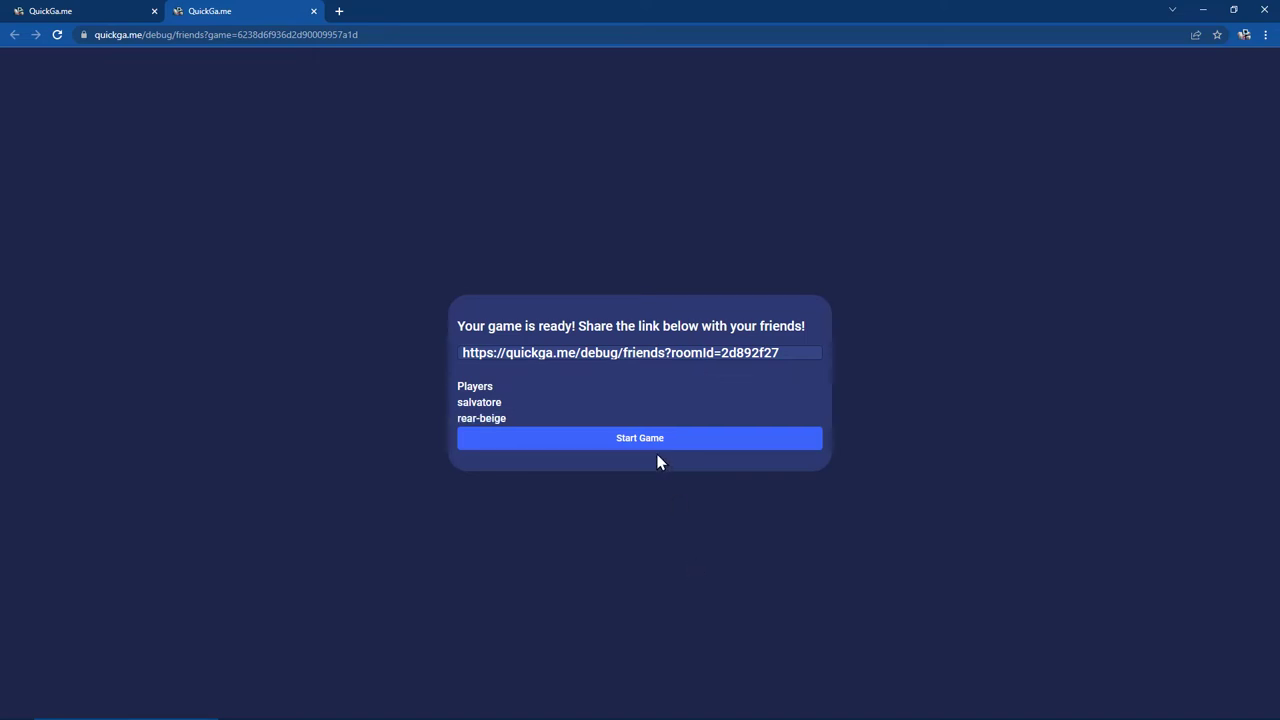
click(696, 446)
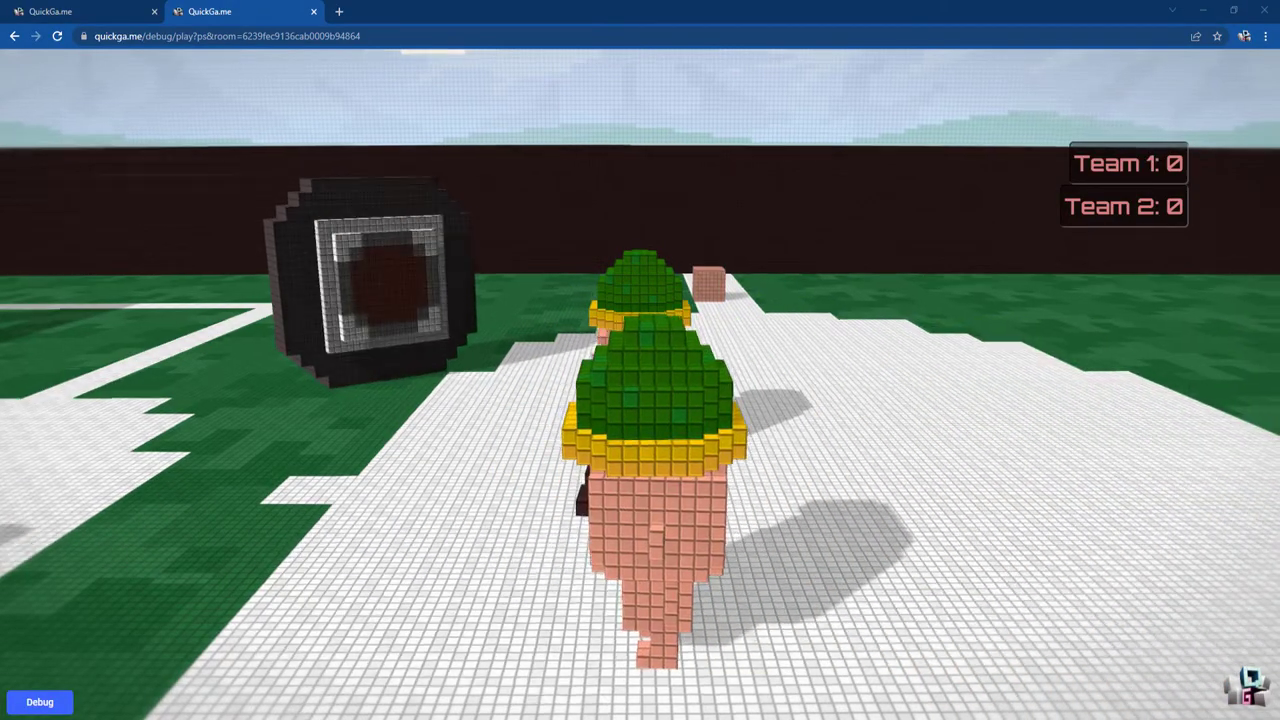
click(640, 384)
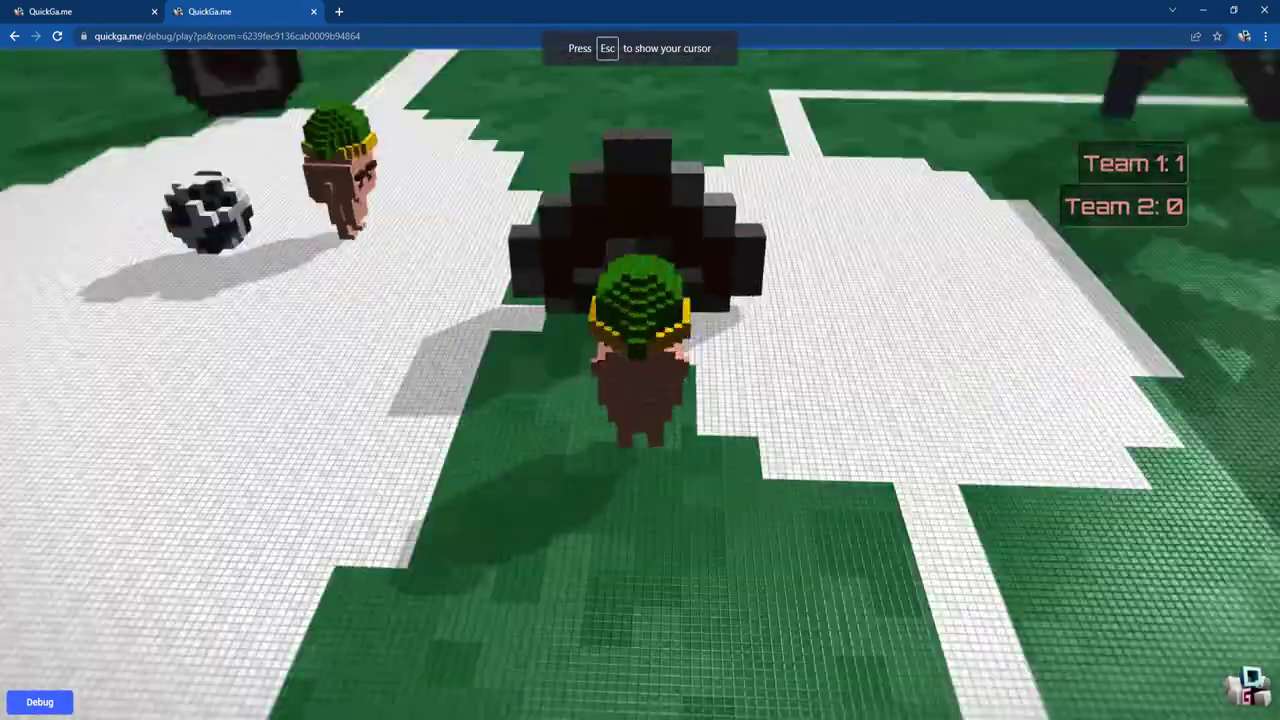
key(Escape)
key(ctrl+w)
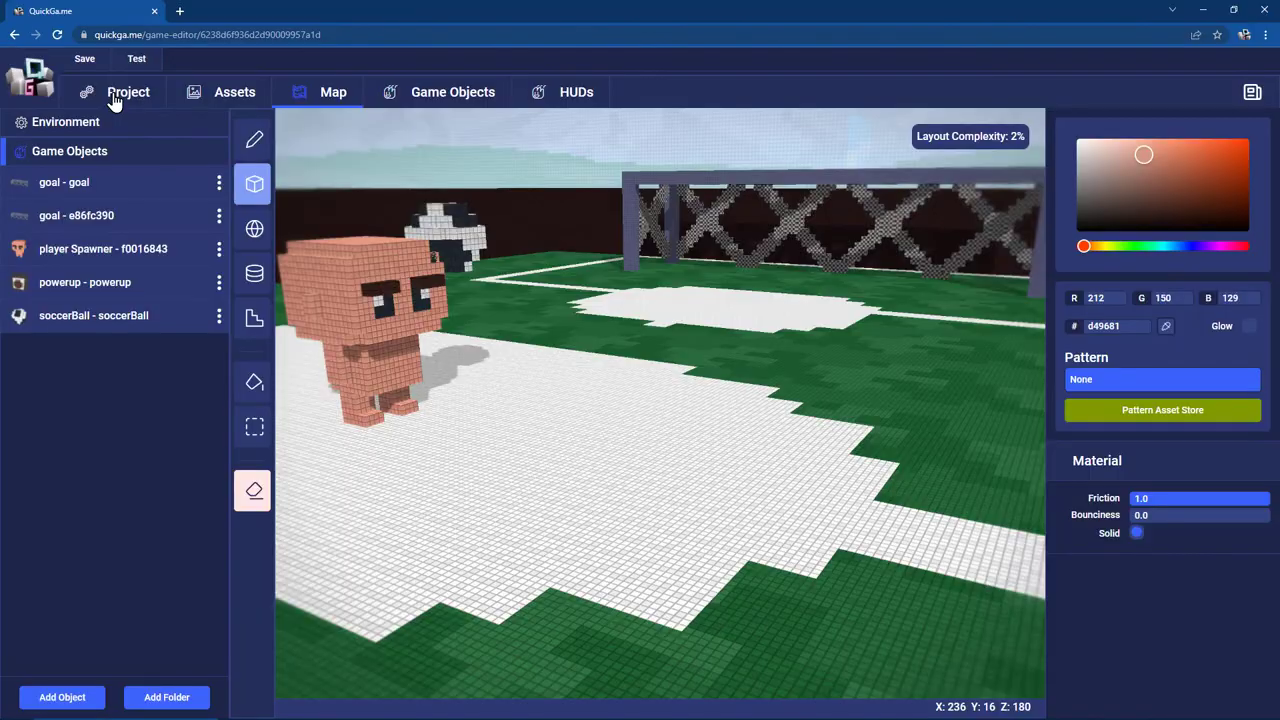
- Rename the game as "Chaos Soccer" in the project's game configuration
click(120, 92)
drag(205, 197, 52, 203)
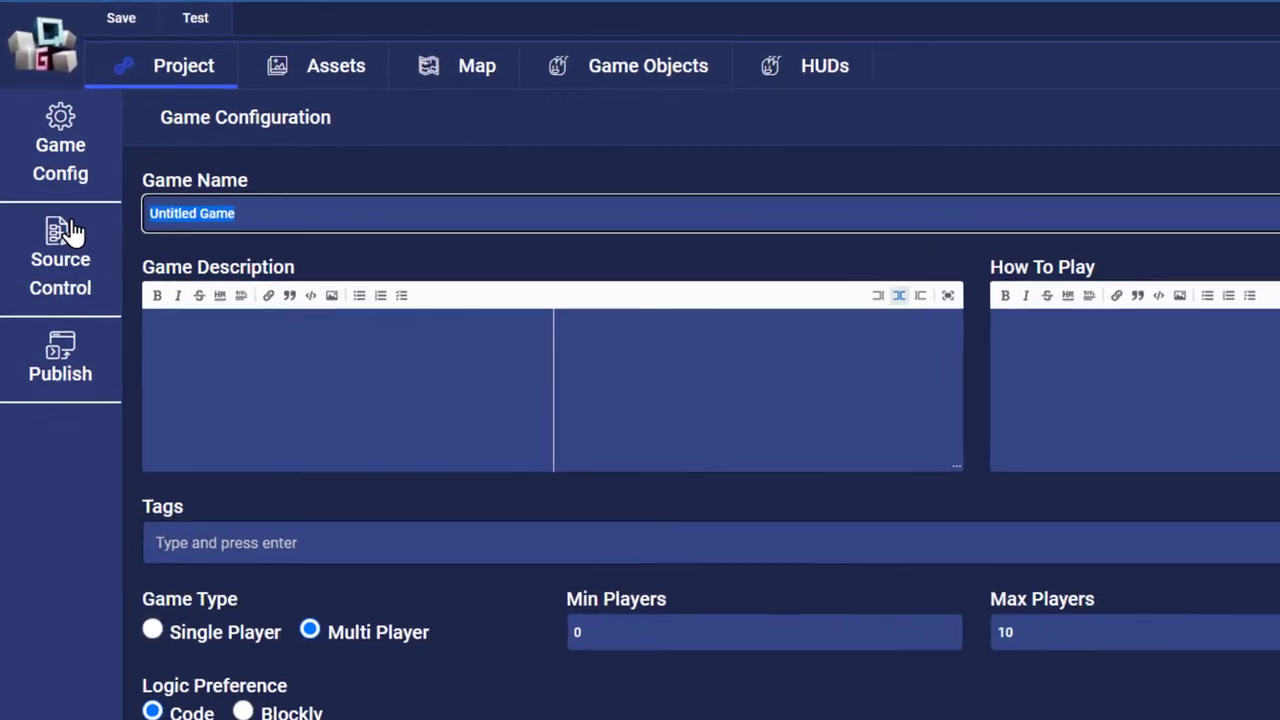
text(Chaos Soccer)
- Enter "A fun simple soccer game filled with powerups!" as description and "Use the directional keys to move and score as many goals as you can!" as instructions
click(334, 391)
text(A)
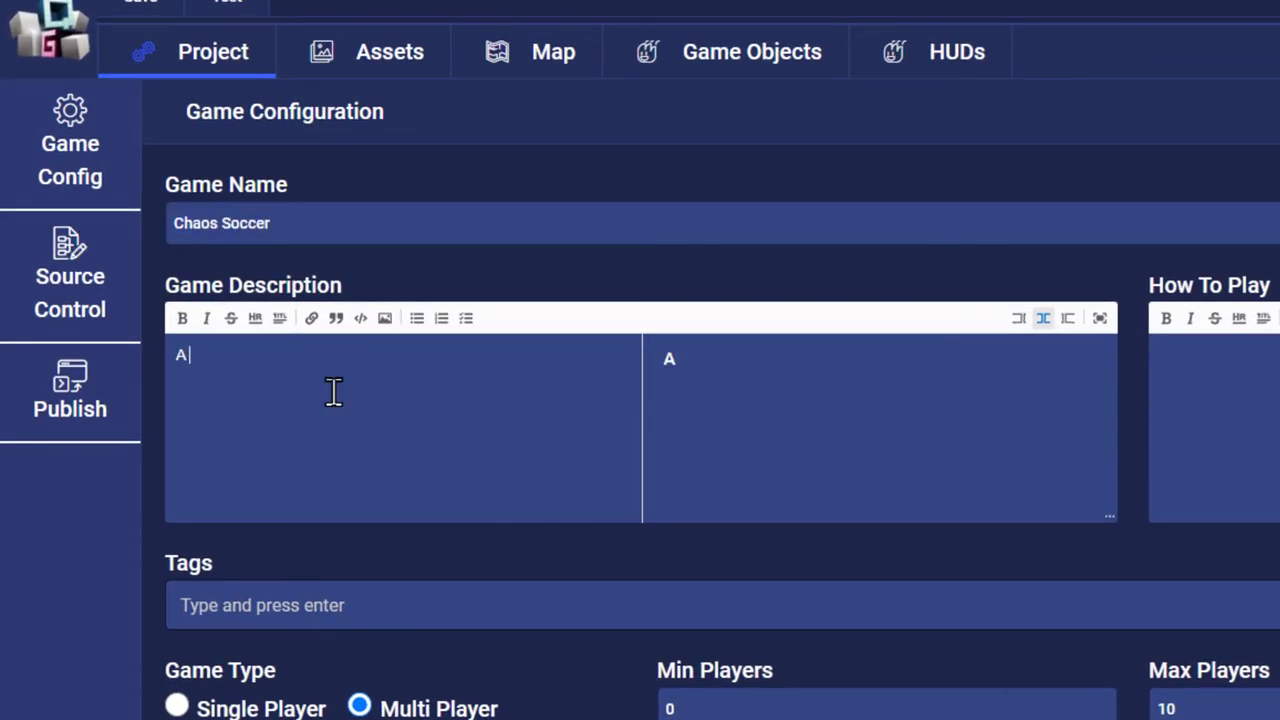
text( fun simple soccer game filled with powerups)
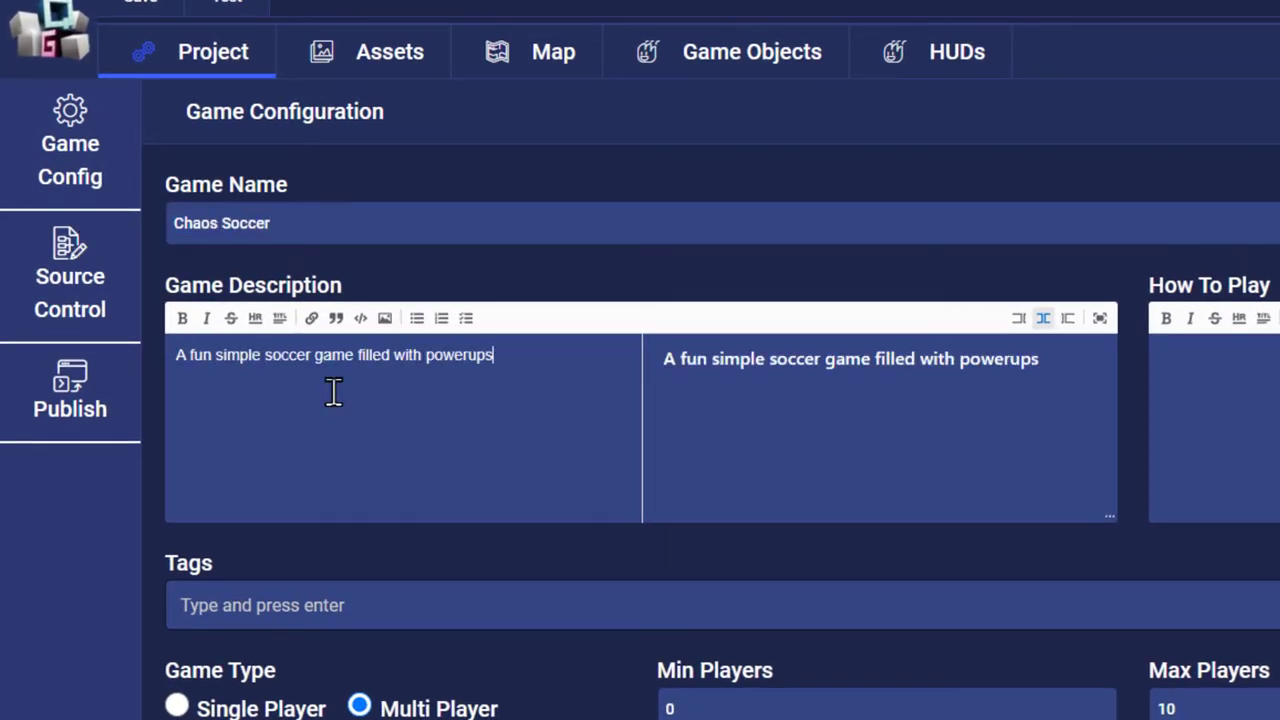
text(Use the directional keys to move and score as many goals as you can!)
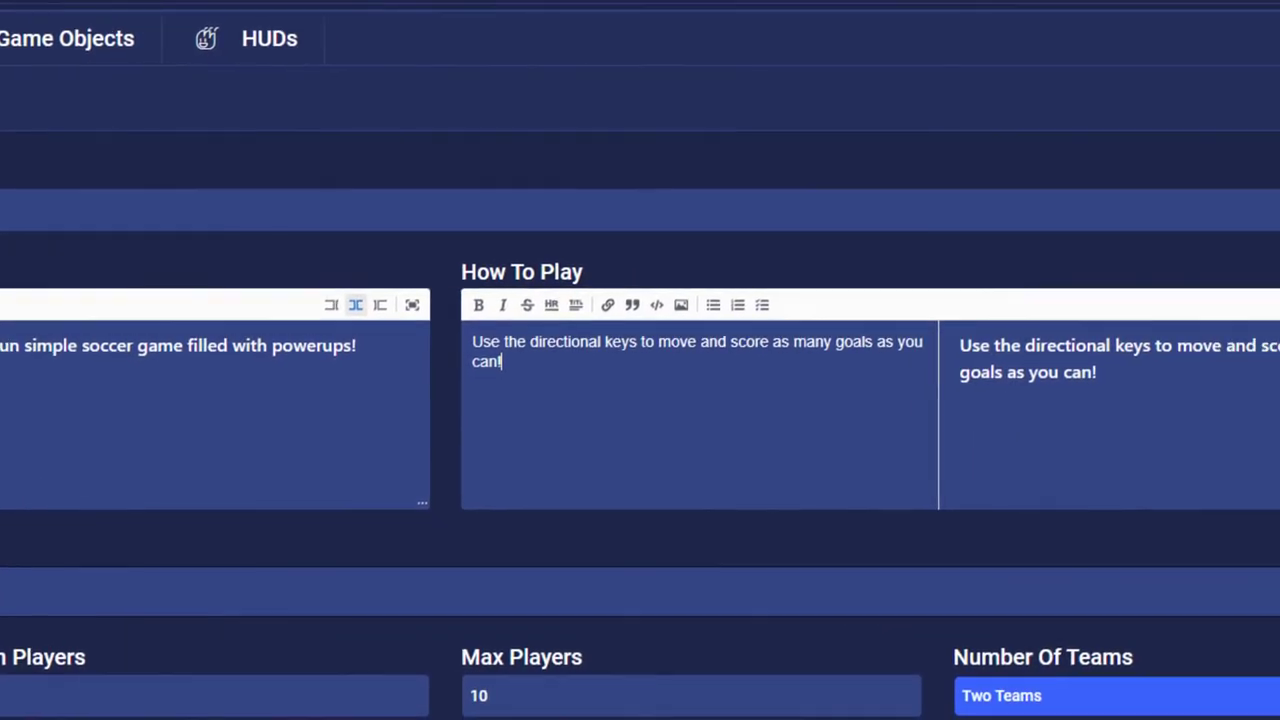
- Add the tag "sports", set the minimum players to 2, and save the game configuration
click(20, 588)
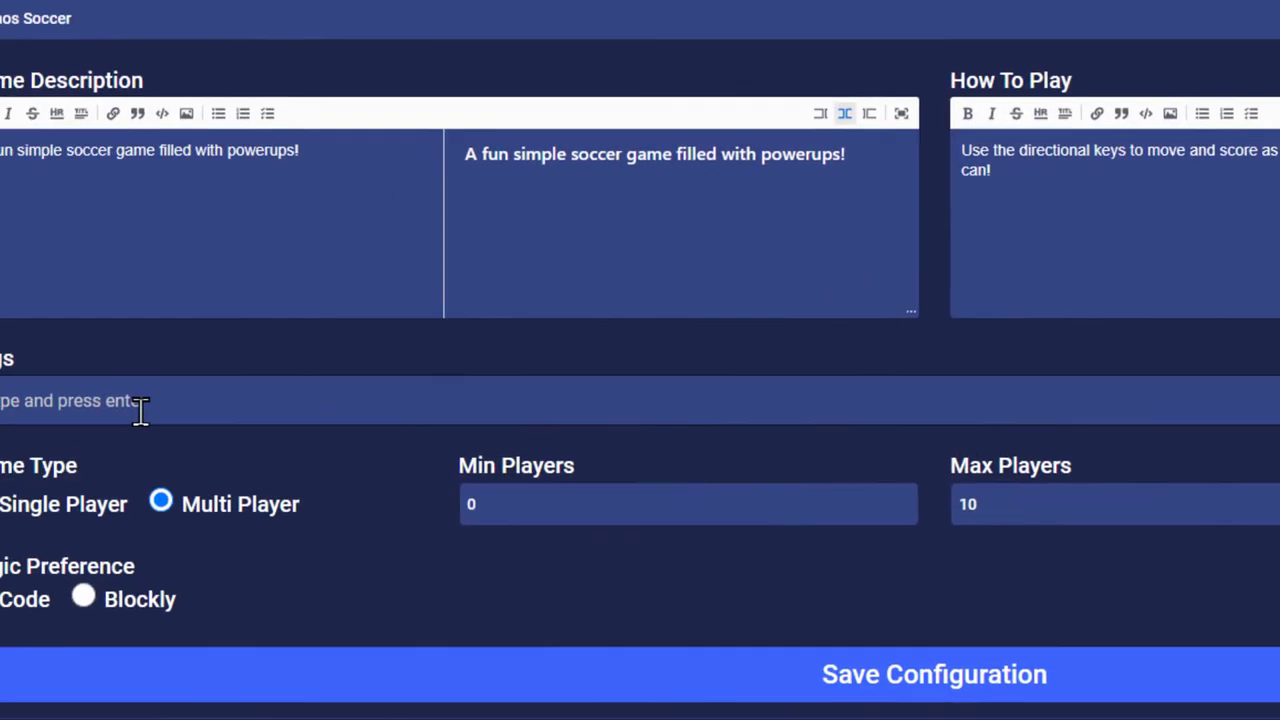
text(sports)
key(Return)
click(672, 477)
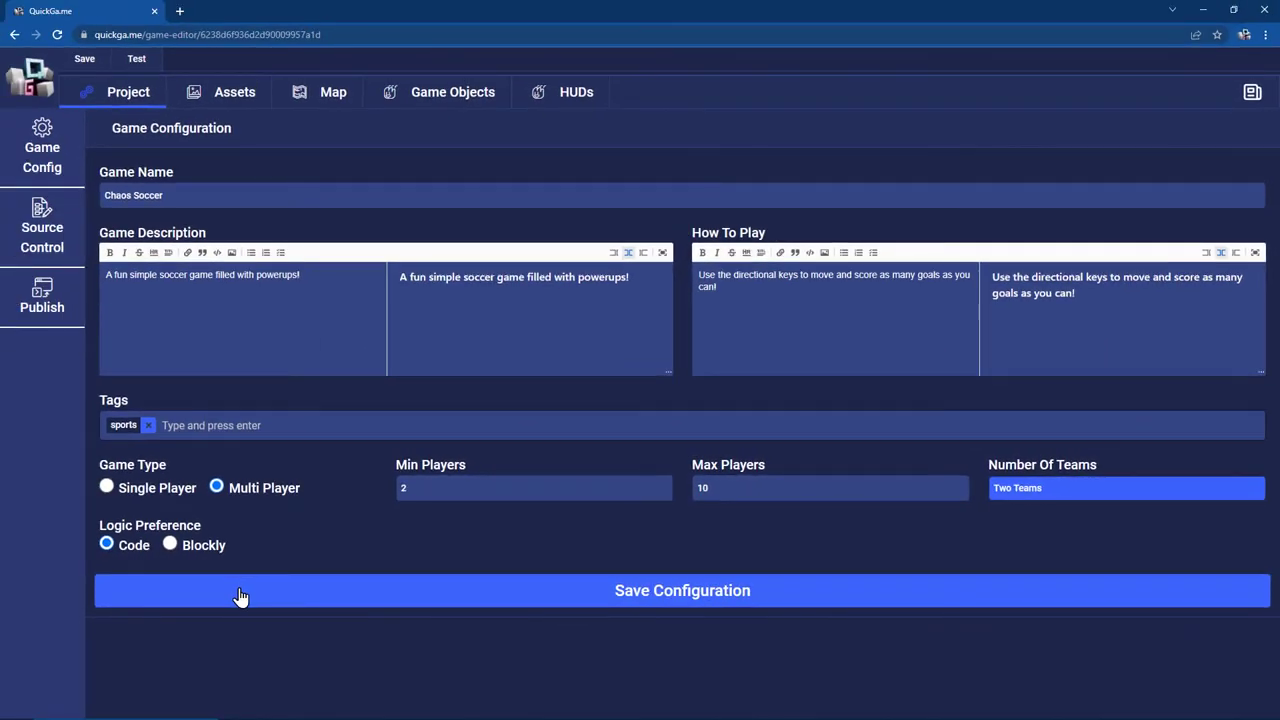
click(240, 597)
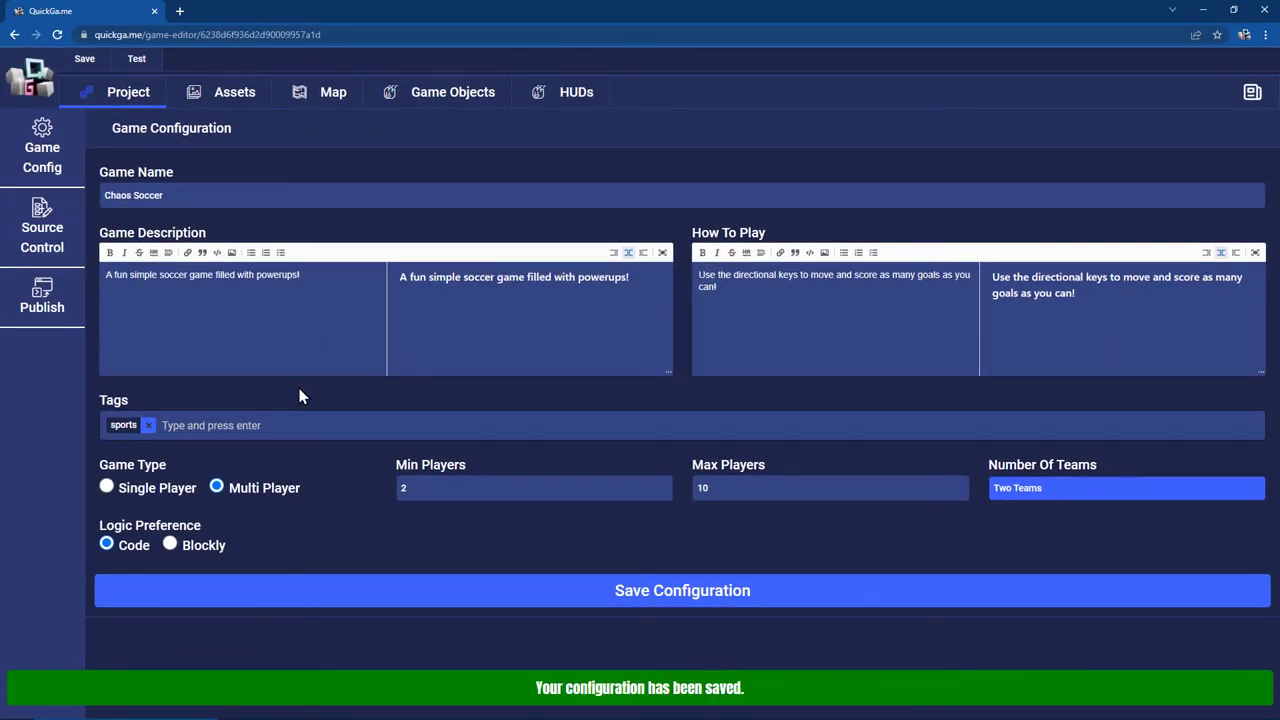
- Submit the game for review and open the game preview recorder
click(42, 297)
click(686, 427)
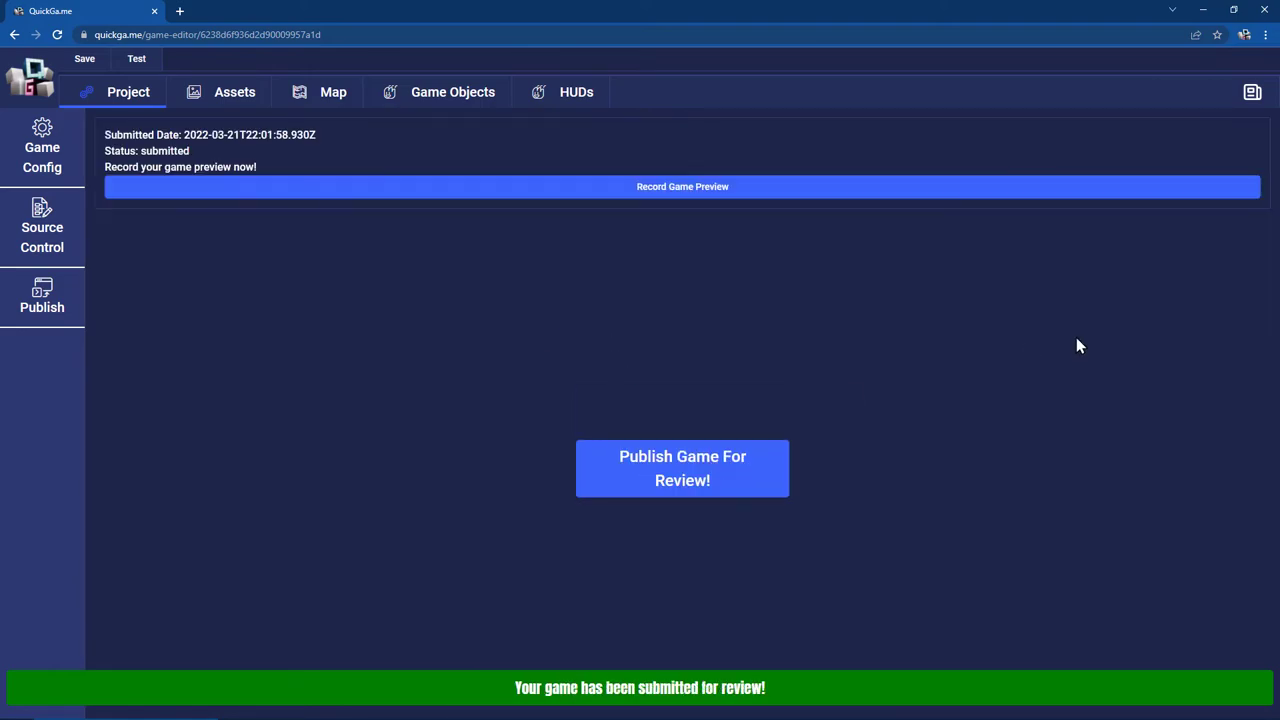
click(702, 187)
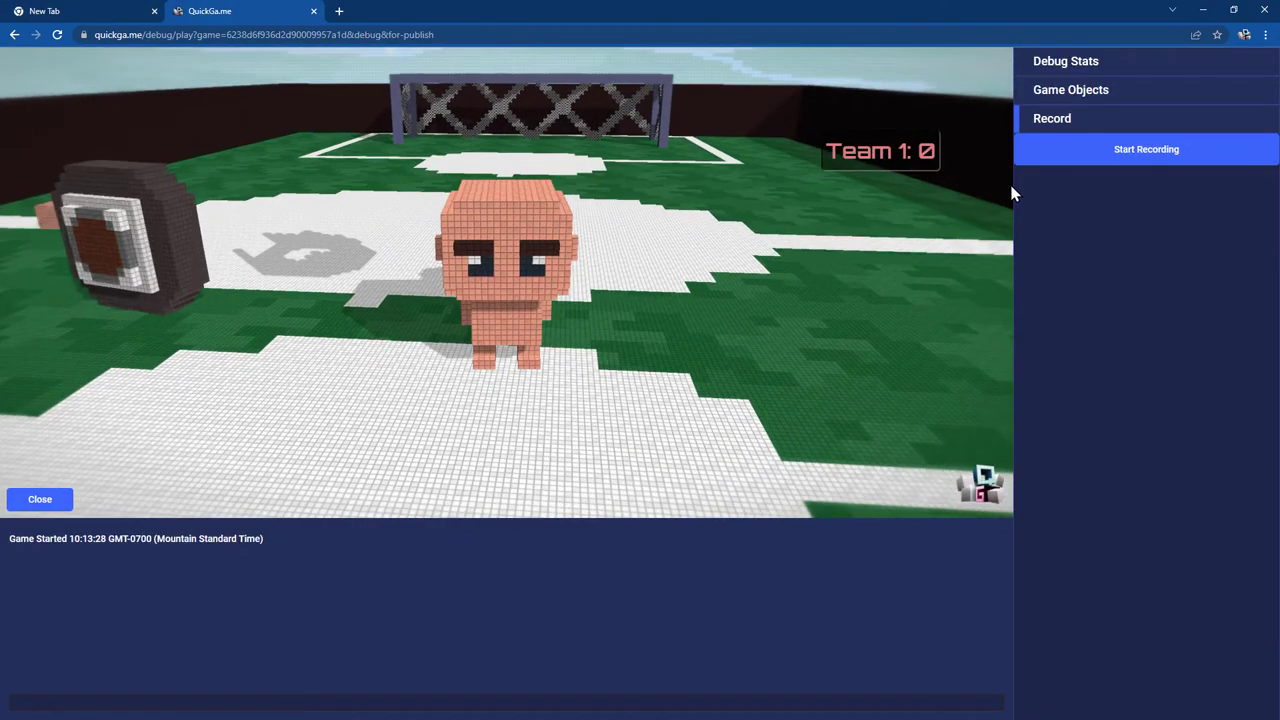
- Record a game preview while playing the soccer match and scoring goals
click(1146, 150)
click(494, 410)
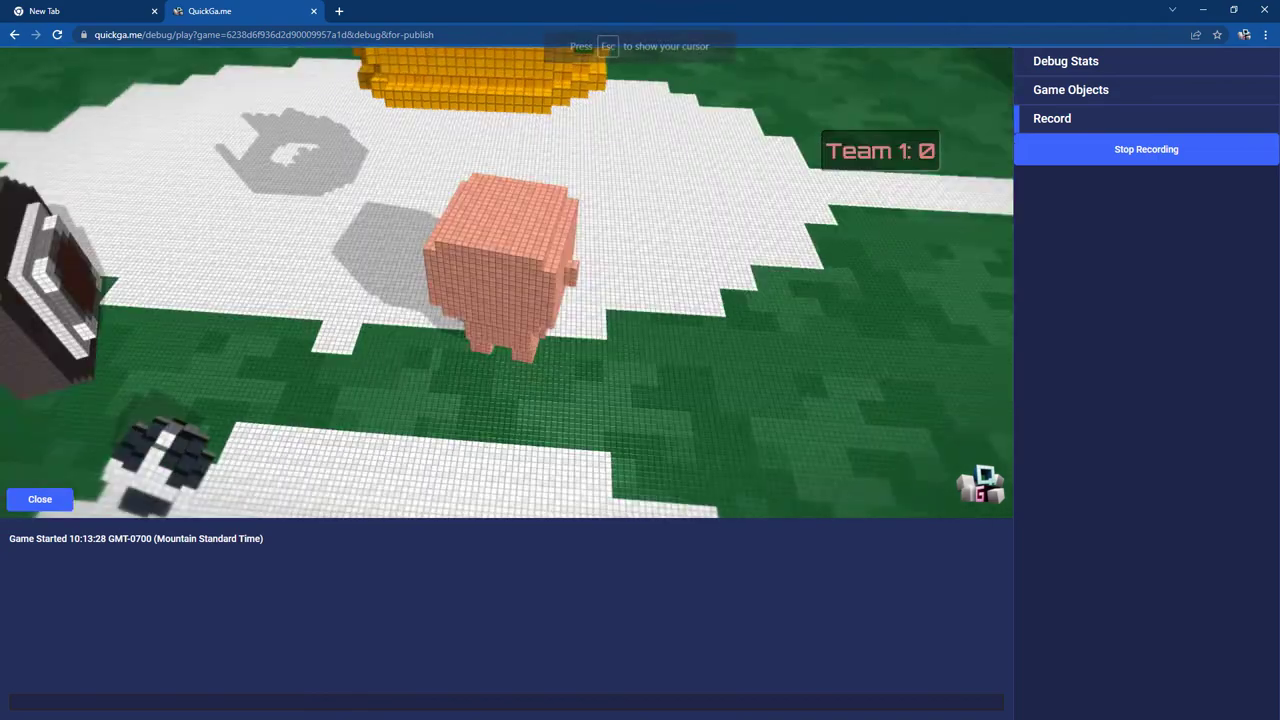
key(w)
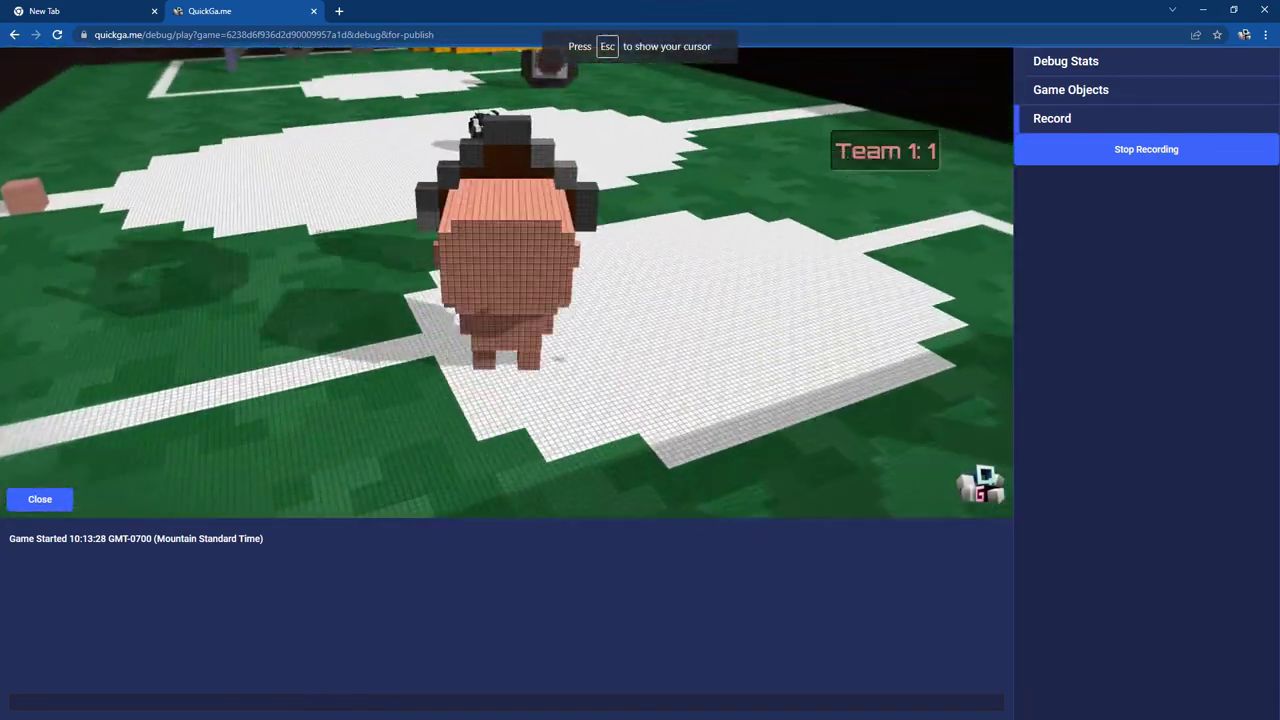
key(w)
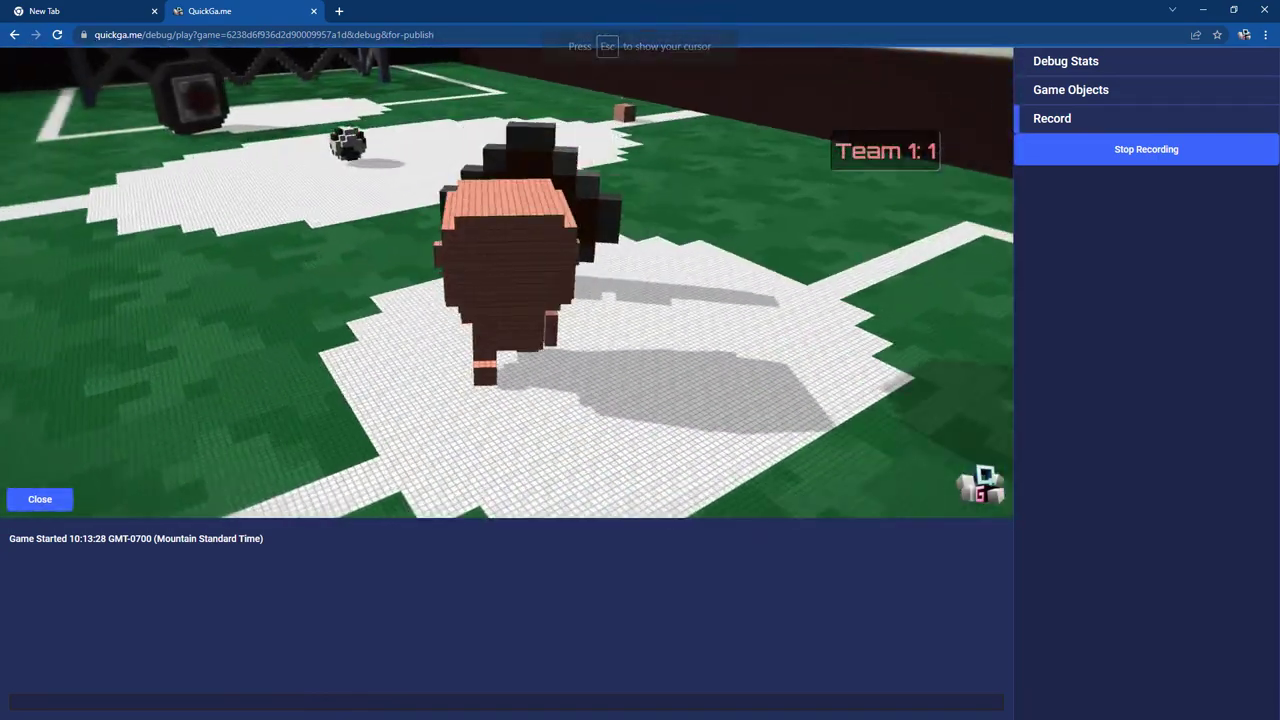
key(w)
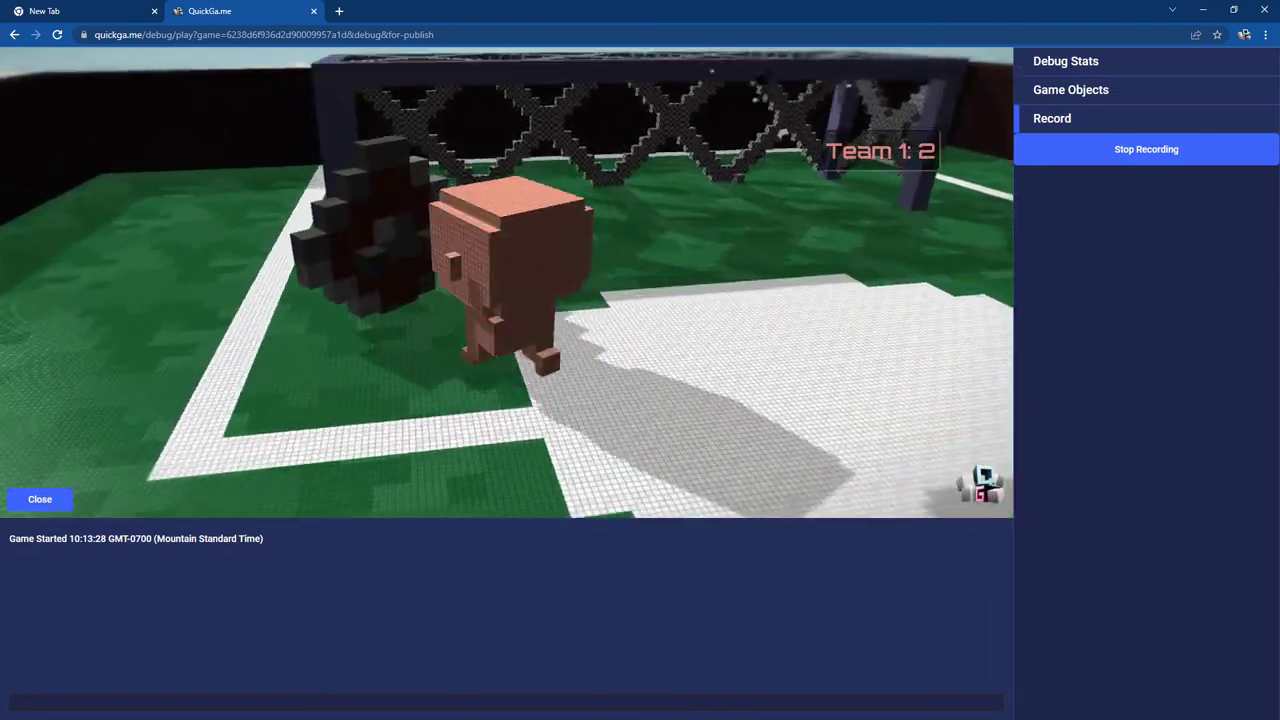
key(Escape)
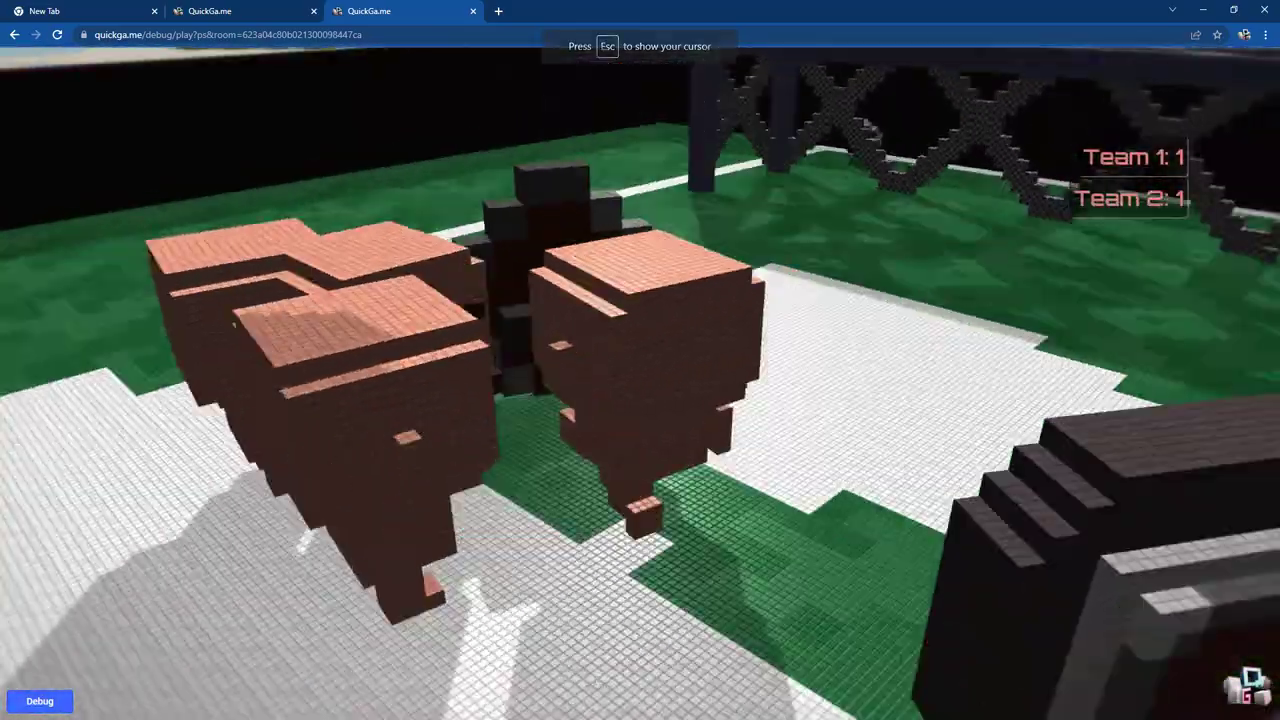
- Playtest the two-team match with other players, chasing the ball around the field
key(s)
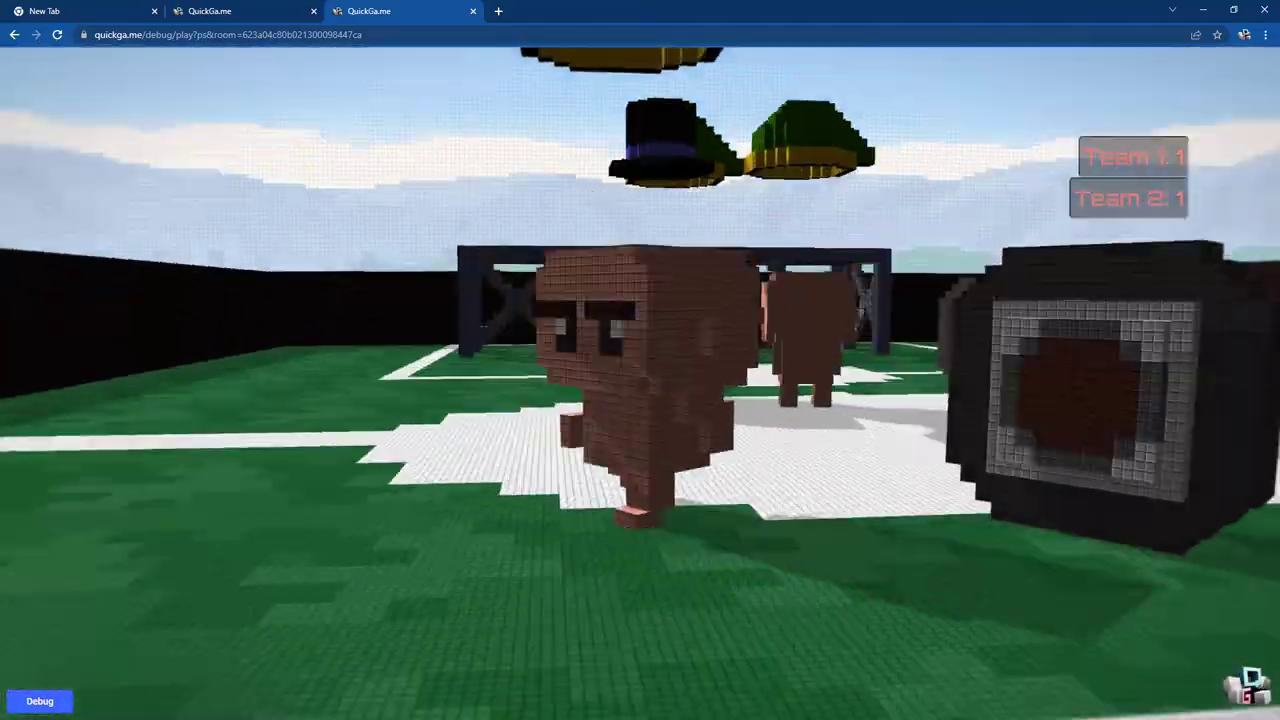
key(w)
key(w)
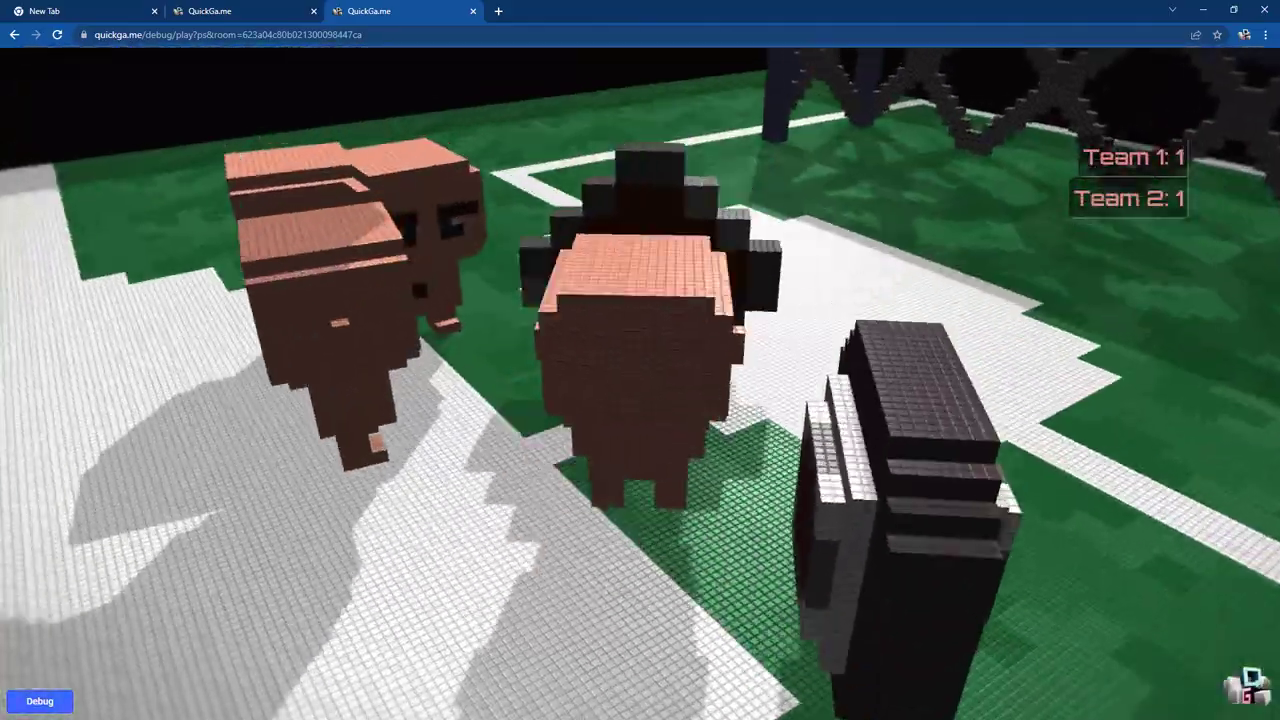
key(w)
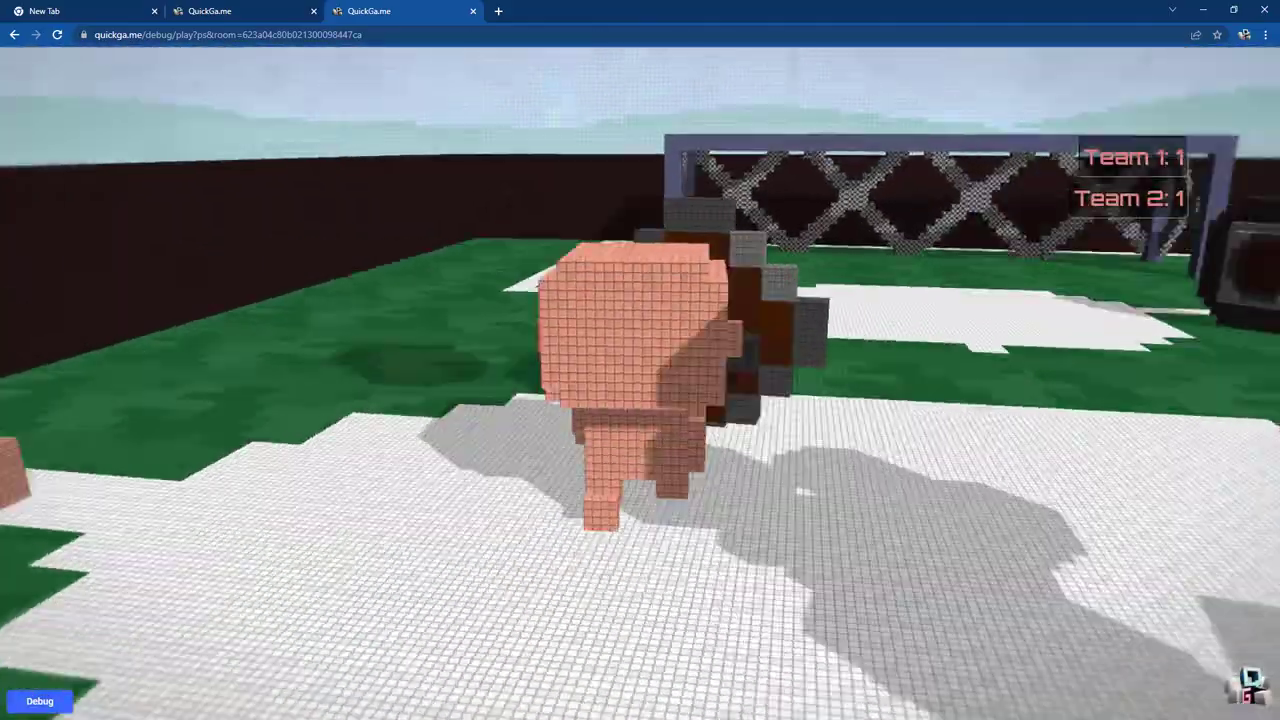
key(w)
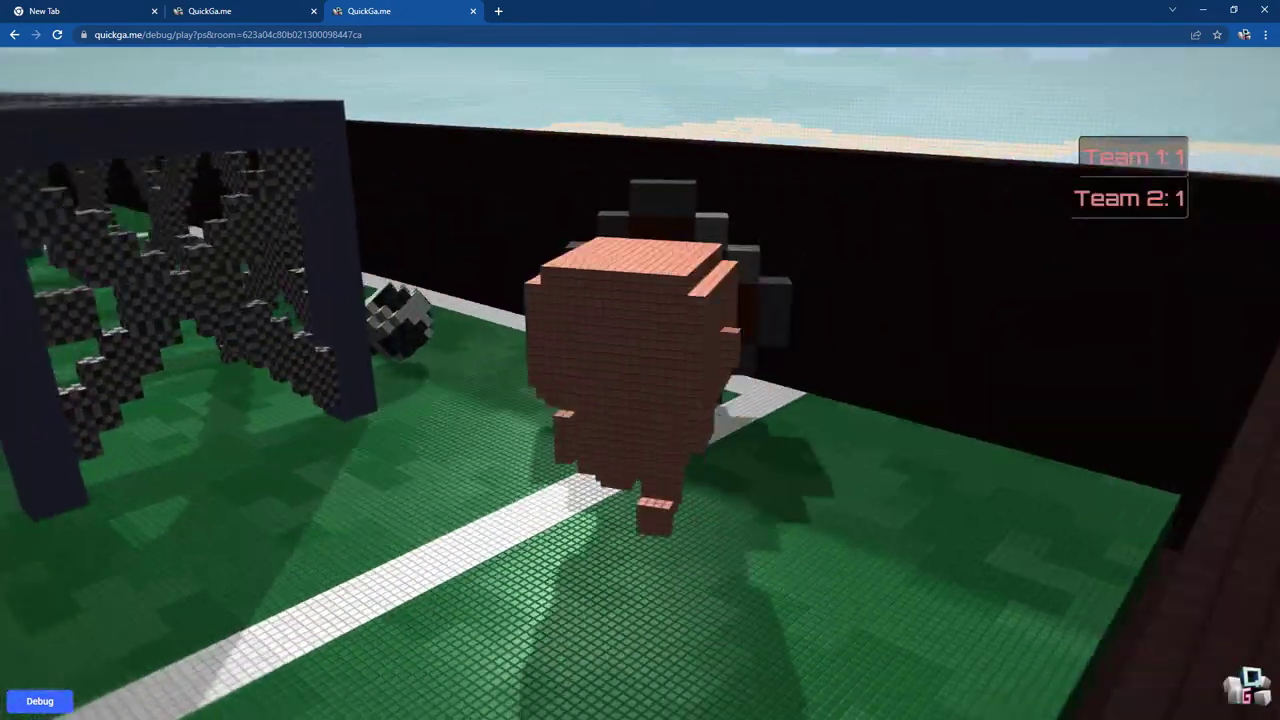
key(w)
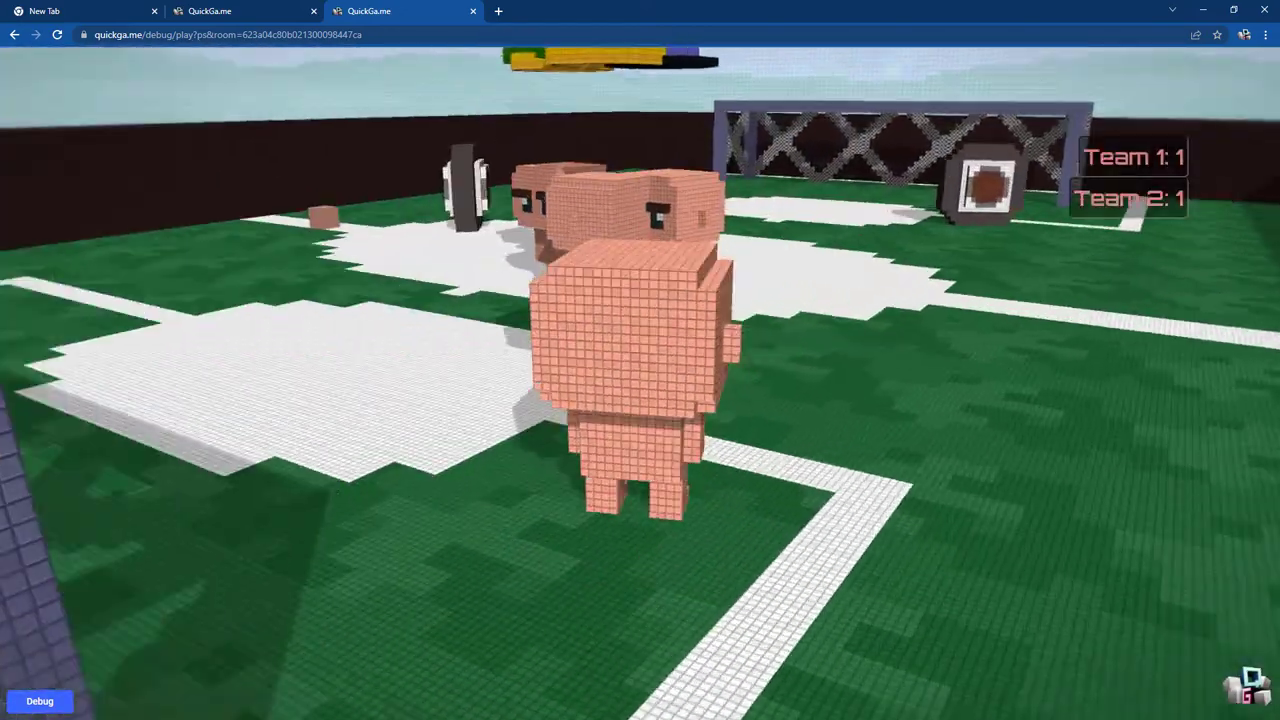
key(w)
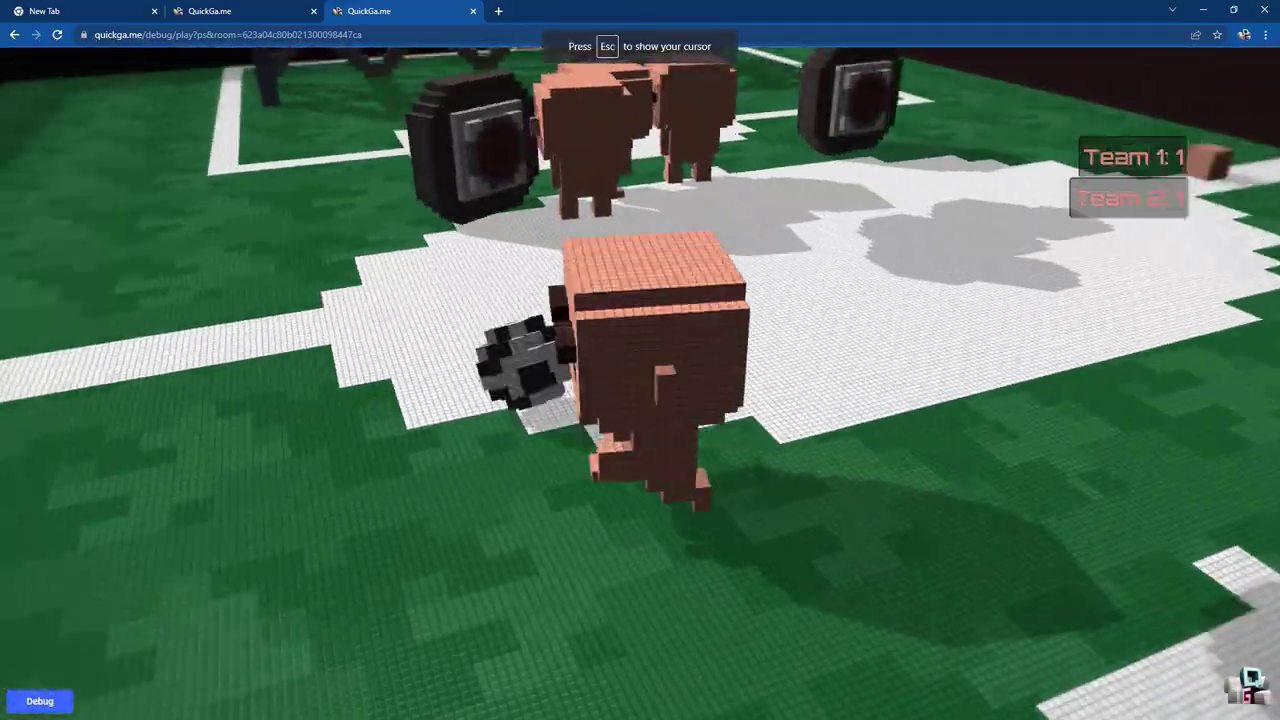